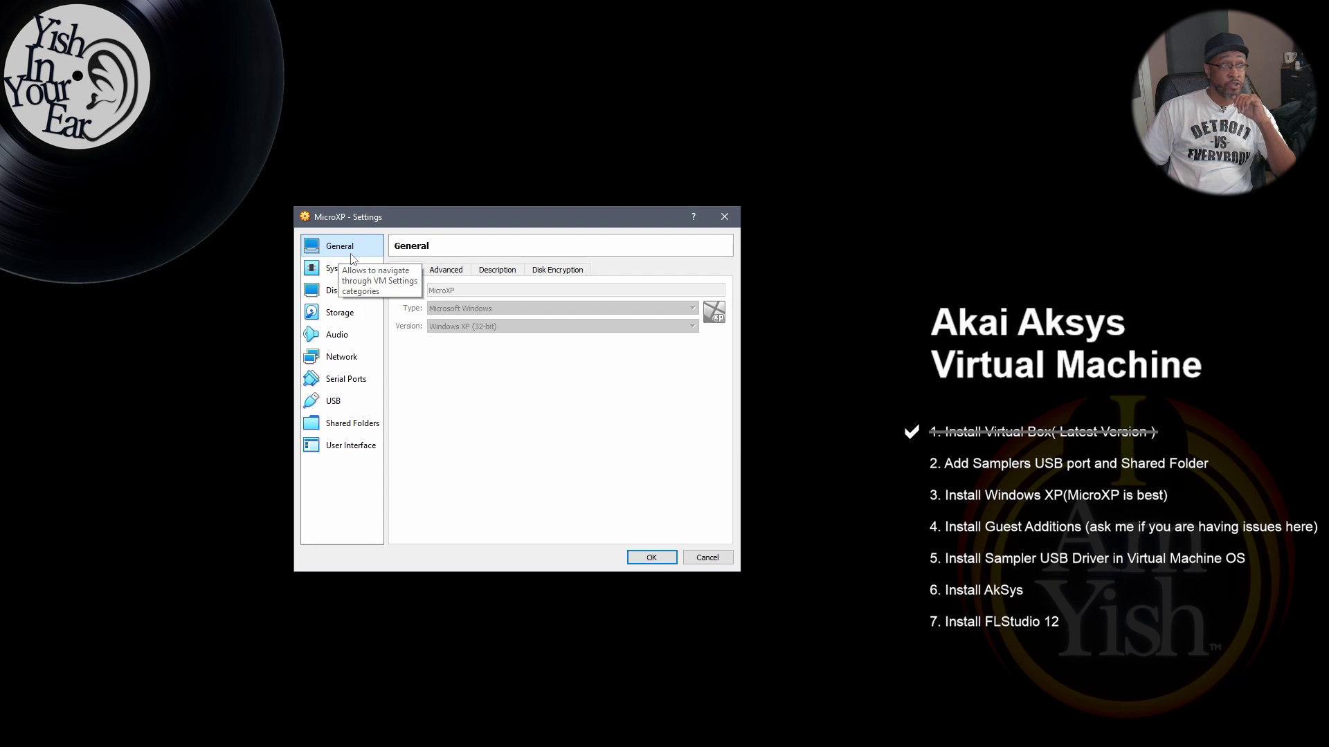
# Review MicroXP's storage, audio and USB settings, checking the AKAI MPC4000 filter and attached host devices.
pyautogui.click(339, 267)
pyautogui.click(340, 312)
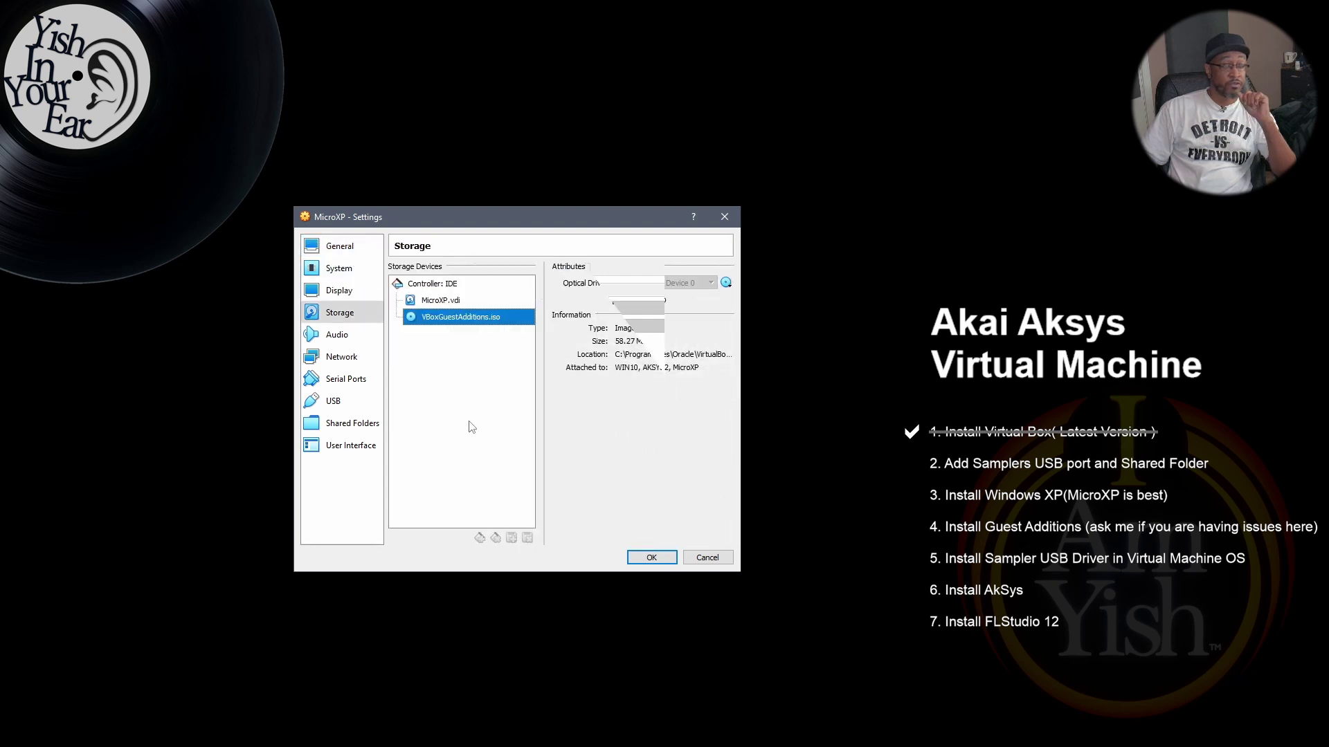
pyautogui.click(351, 335)
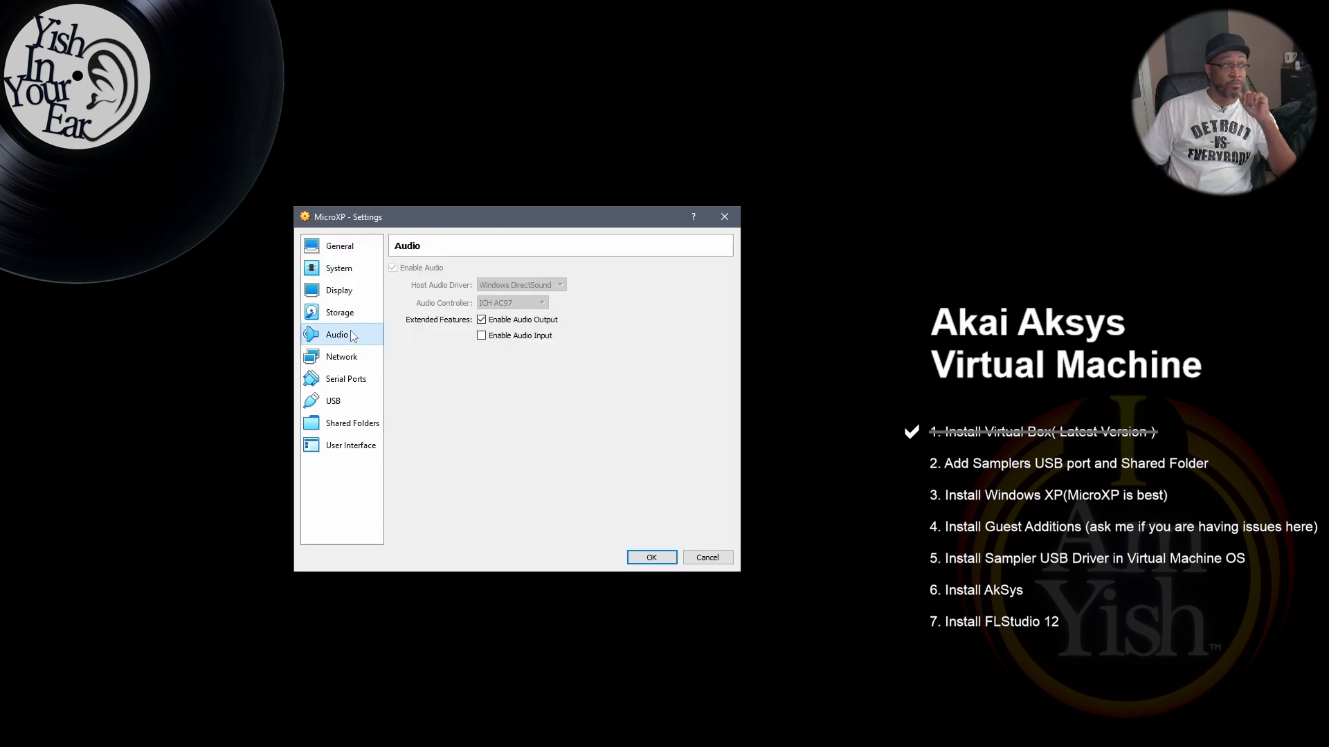
pyautogui.click(333, 402)
pyautogui.click(557, 346)
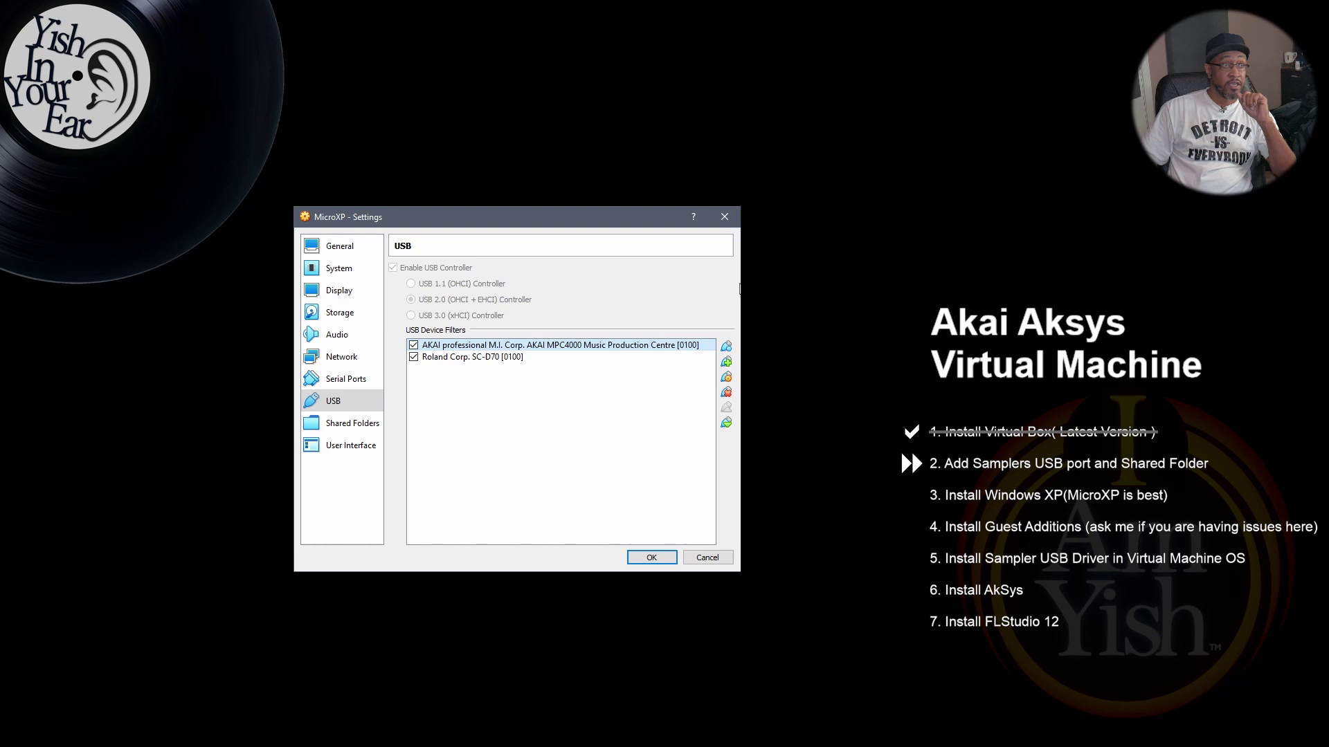
pyautogui.click(725, 363)
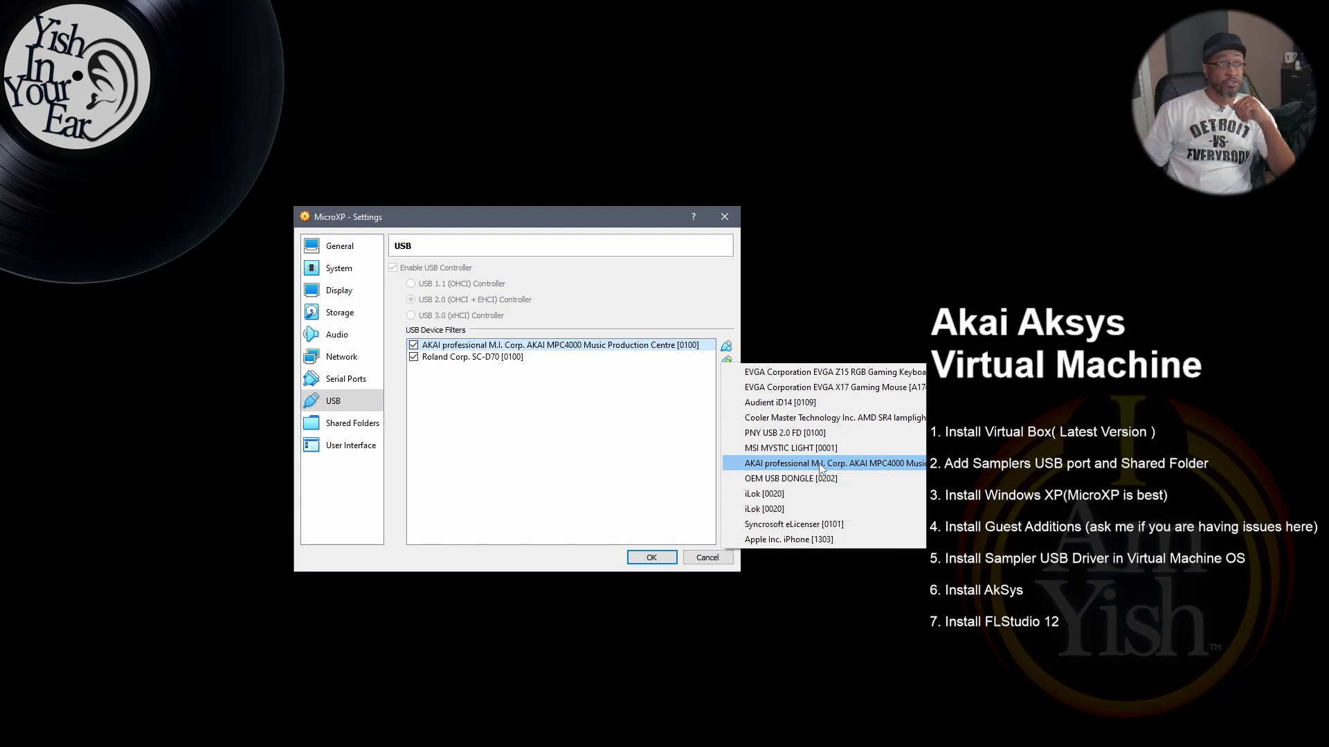
# Confirm the Library shared folder (L:\, auto-mounted) and save the MicroXP settings.
pyautogui.click(343, 427)
pyautogui.click(343, 427)
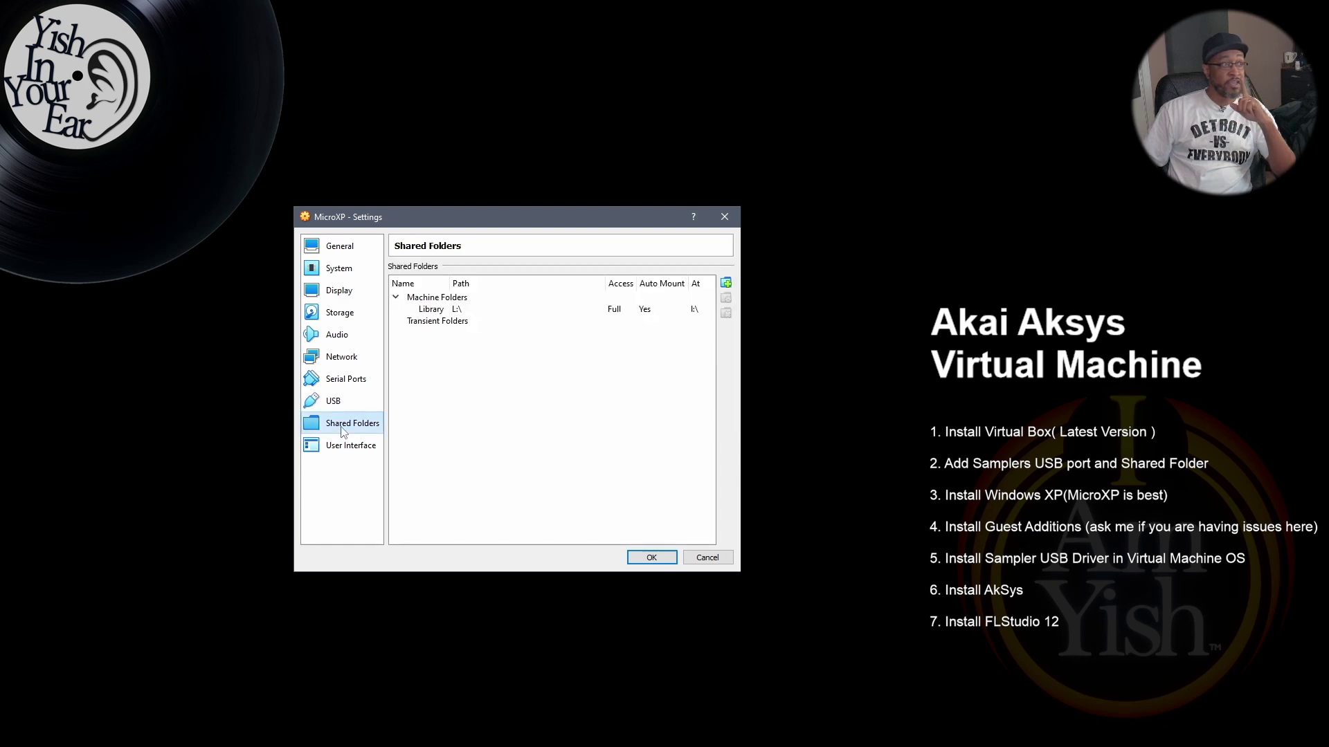
pyautogui.click(514, 315)
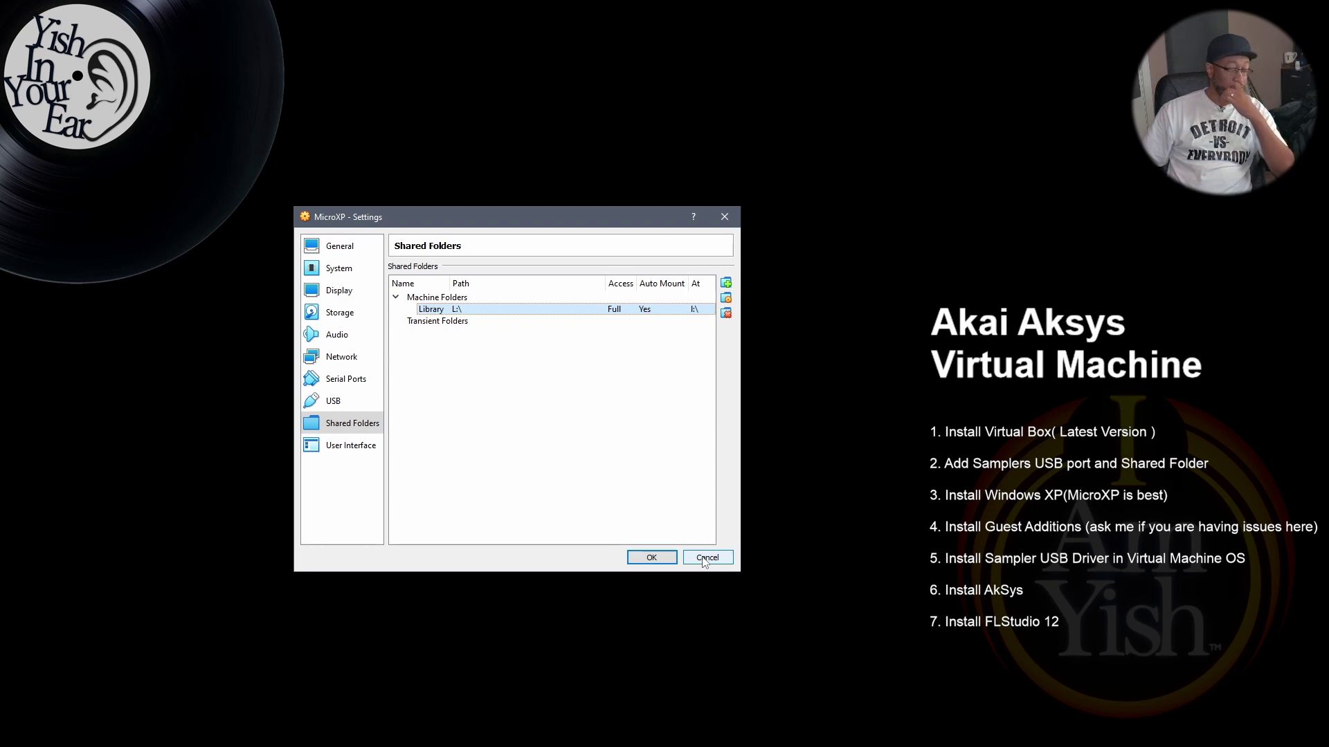
pyautogui.click(658, 557)
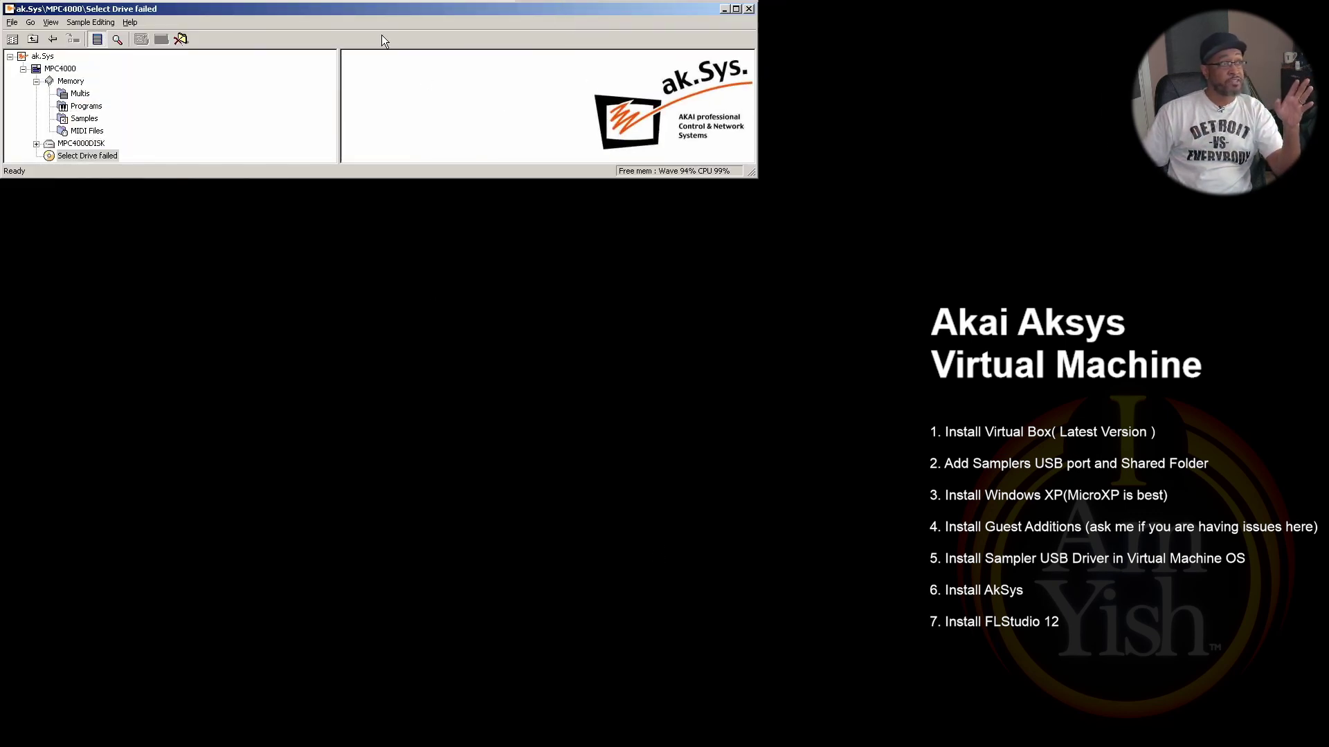
# Expand the MPC4000's Memory folders in ak.Sys and refresh the sampler's contents.
pyautogui.click(60, 69)
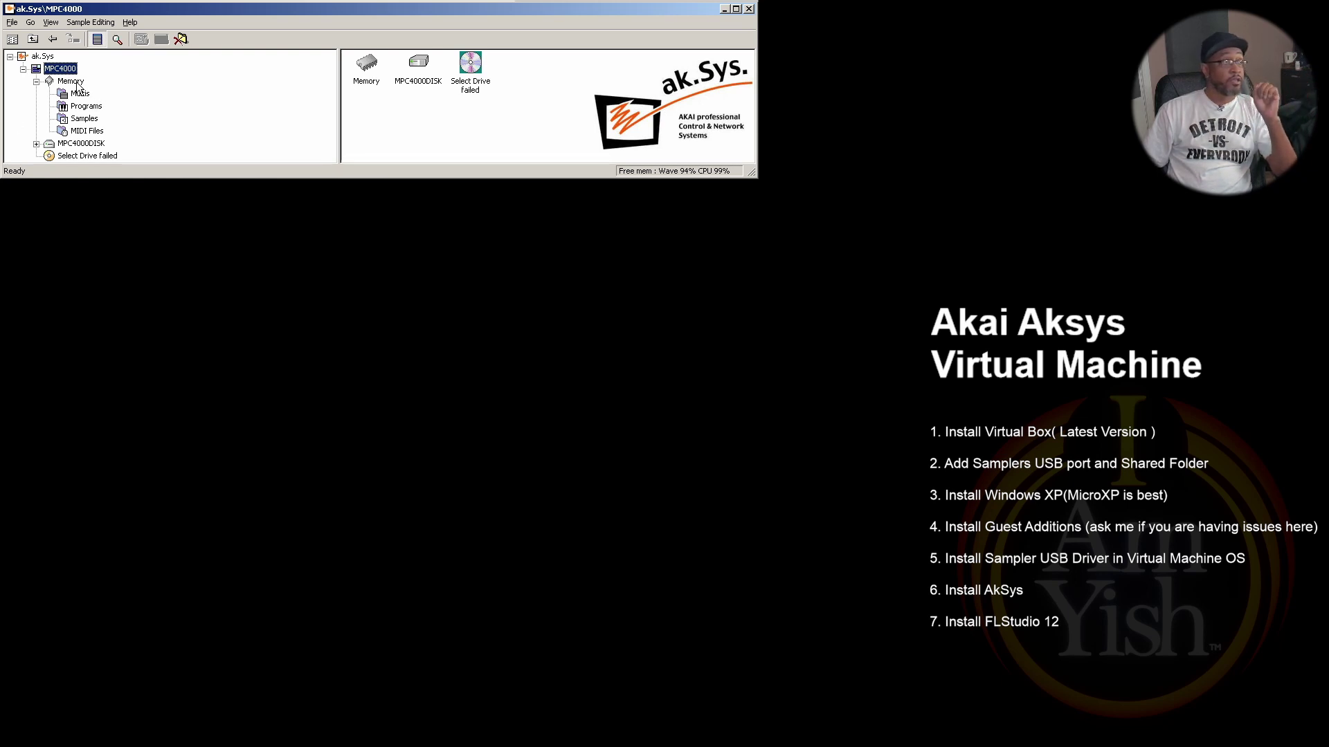
pyautogui.click(72, 81)
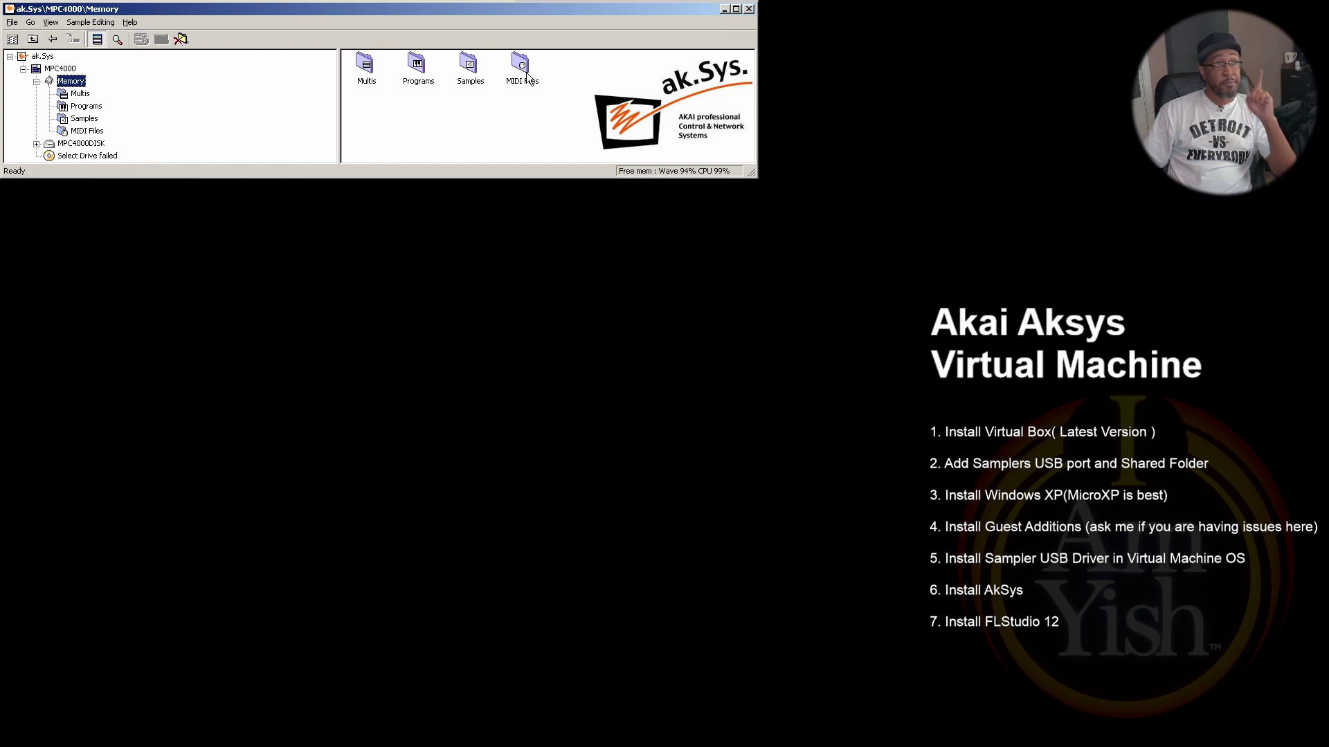
pyautogui.click(522, 74)
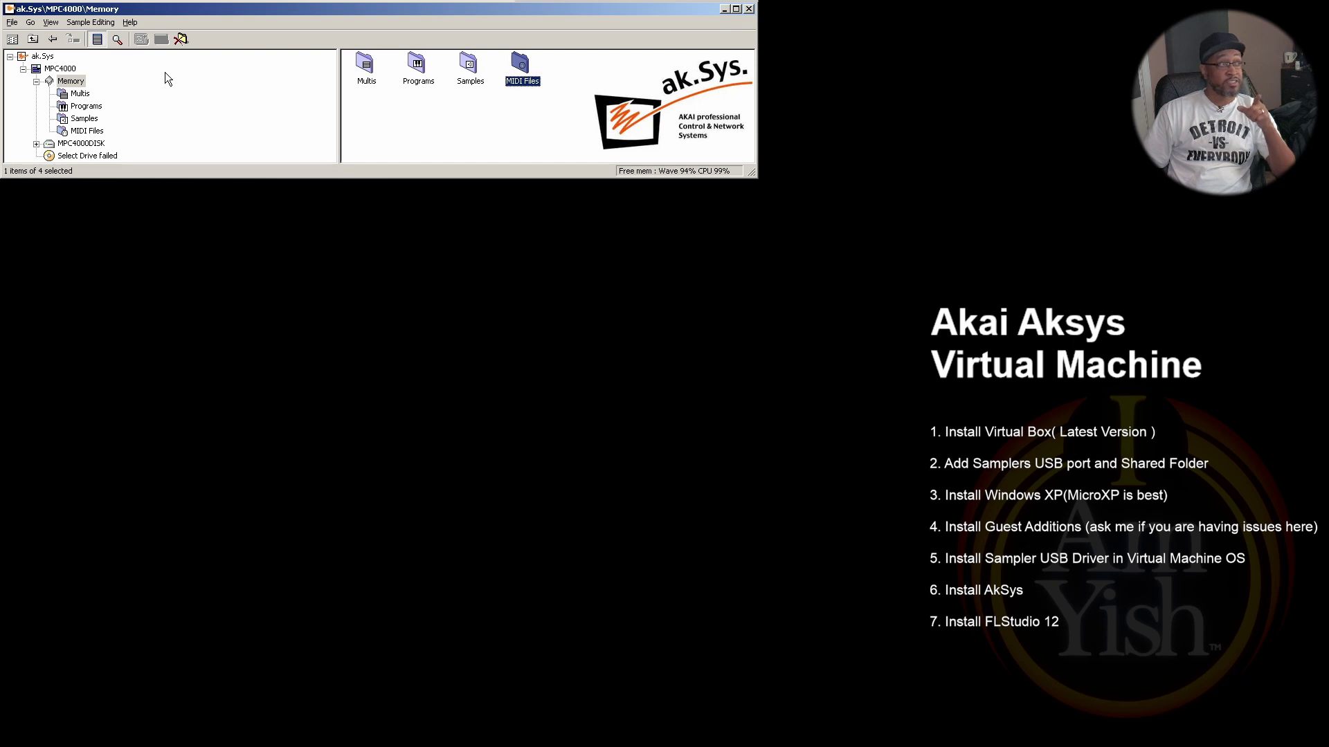
pyautogui.rightClick(40, 58)
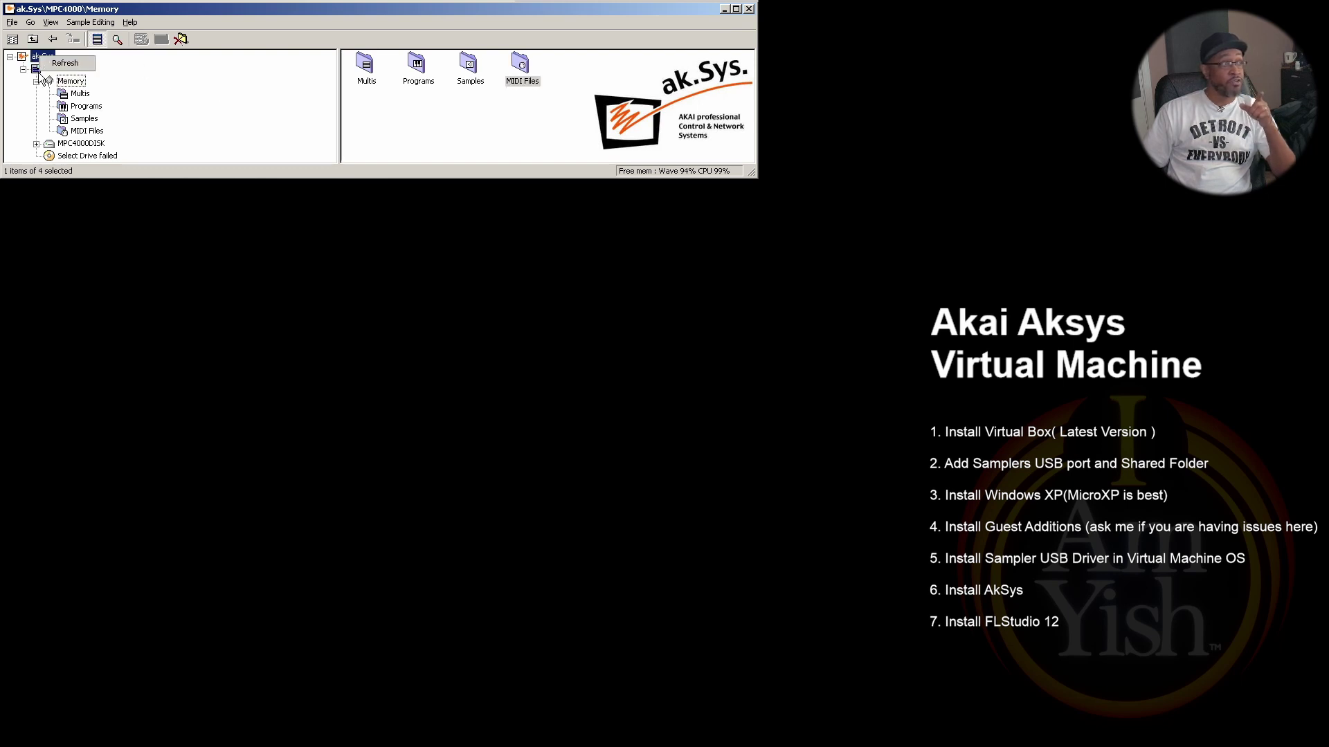
pyautogui.click(60, 69)
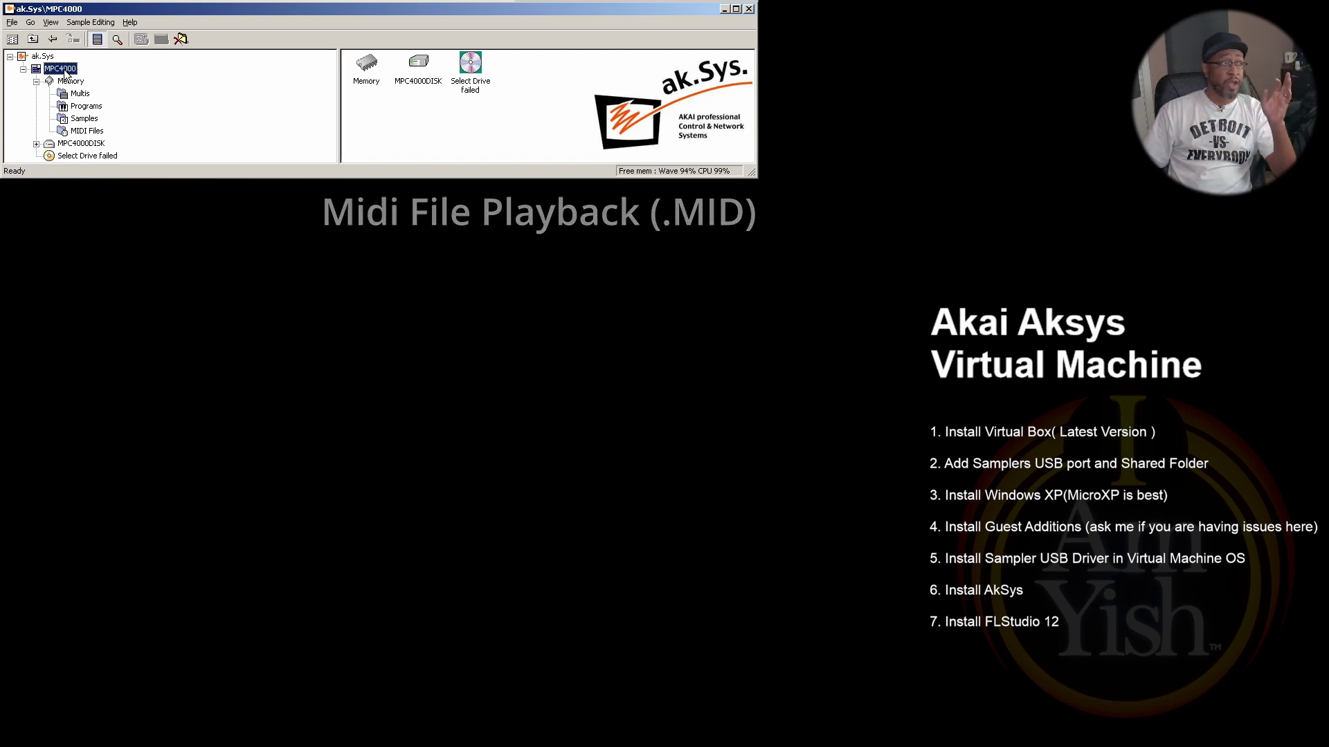
# Check the Show midi folder preference, close Options unchanged, and view the MIDI Files folder.
pyautogui.rightClick(66, 75)
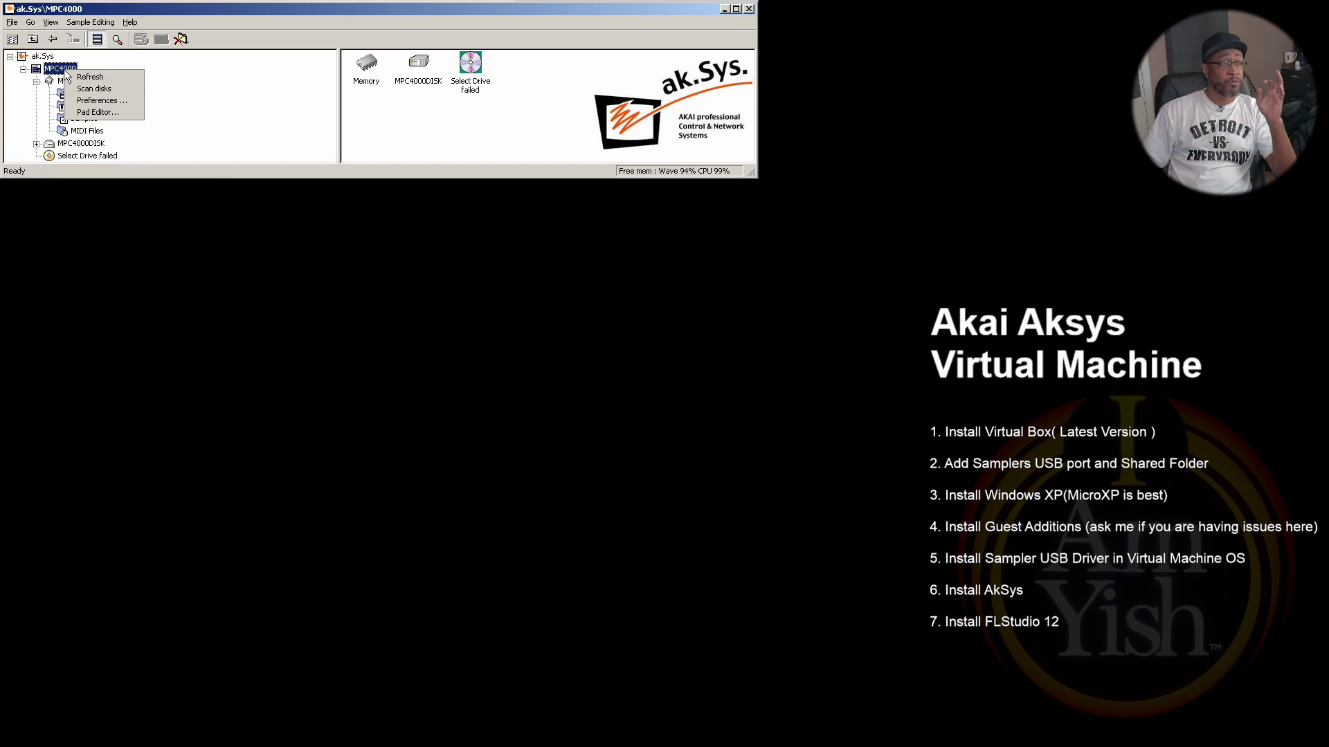
pyautogui.click(97, 102)
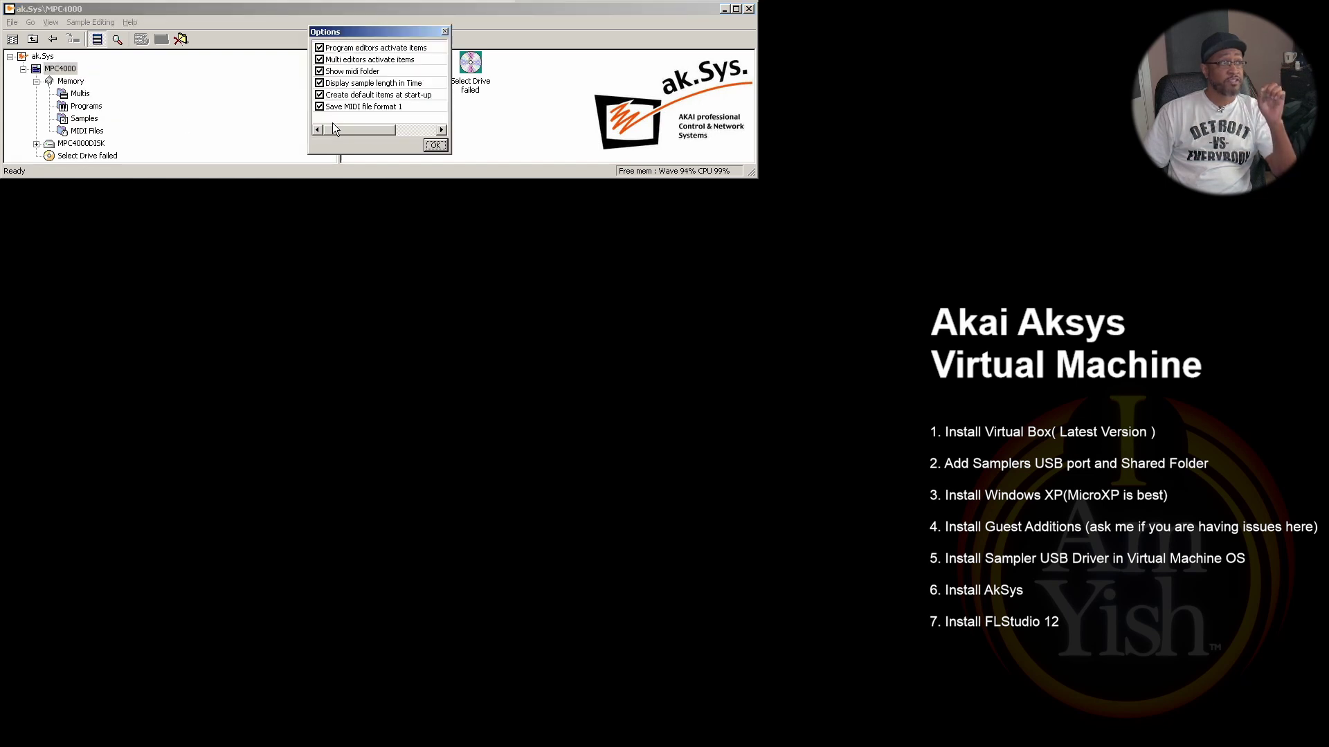
pyautogui.click(354, 72)
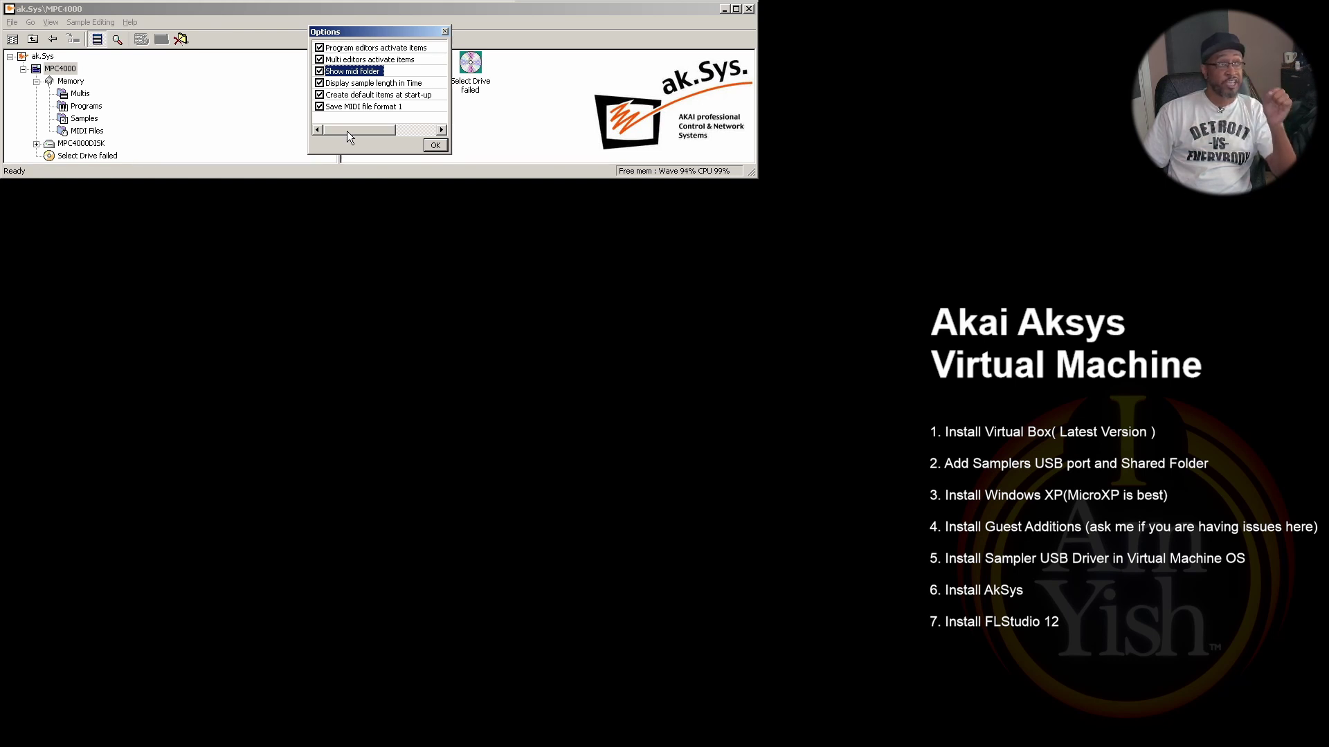
pyautogui.click(444, 31)
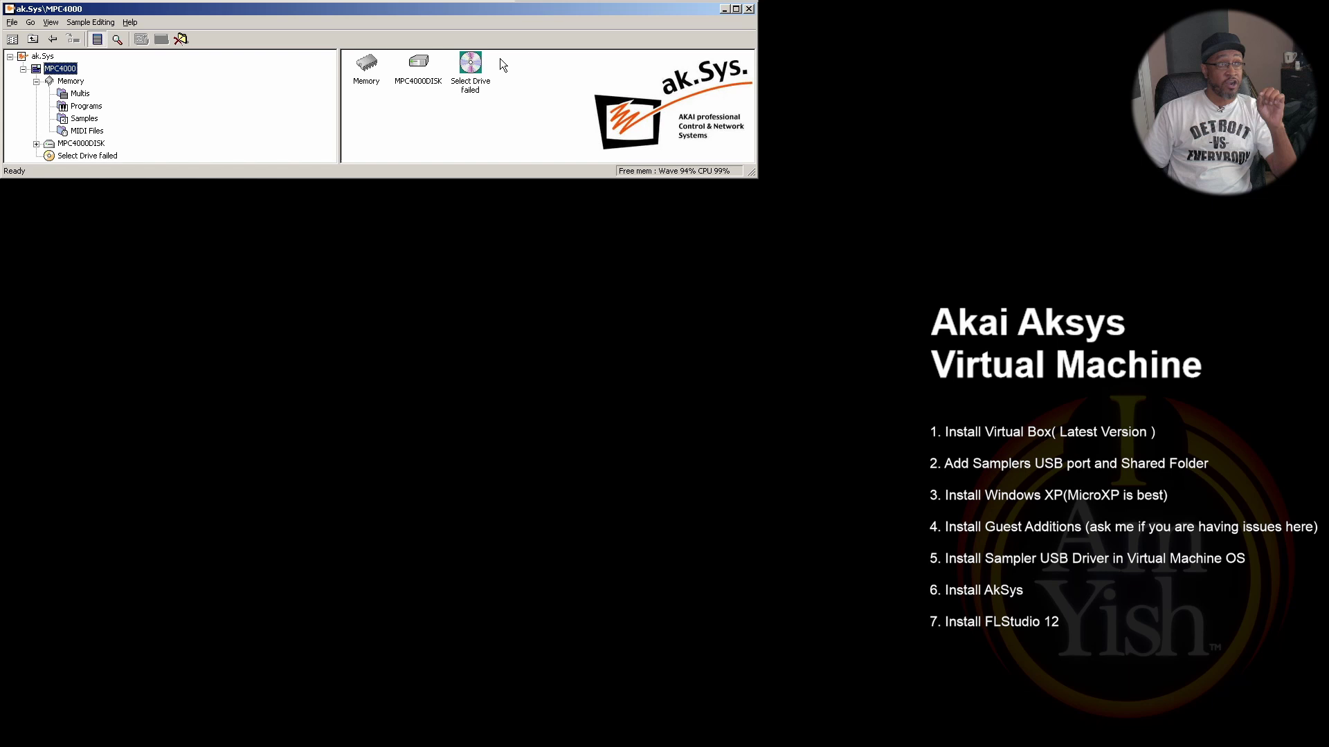
pyautogui.click(90, 131)
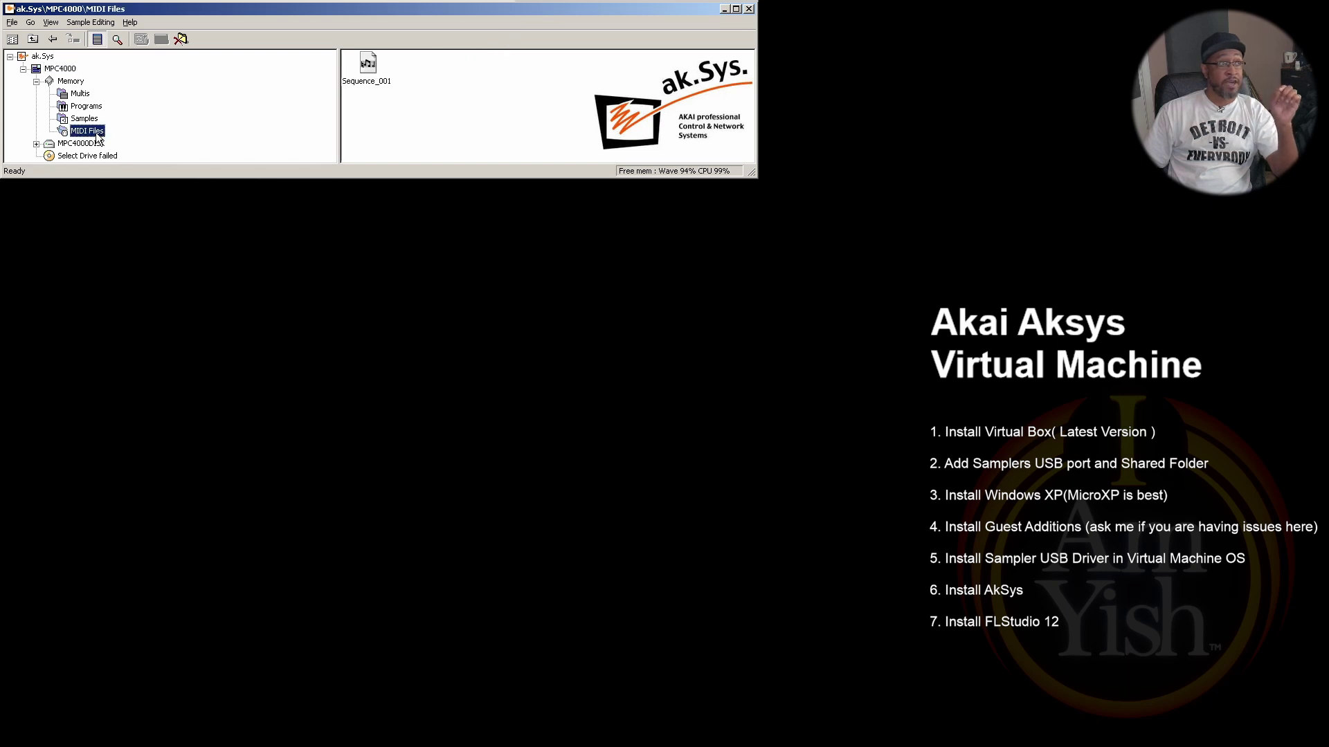
# Open the Multi 1 mixer from the Multis folder, scroll its strips, and close it.
pyautogui.click(81, 94)
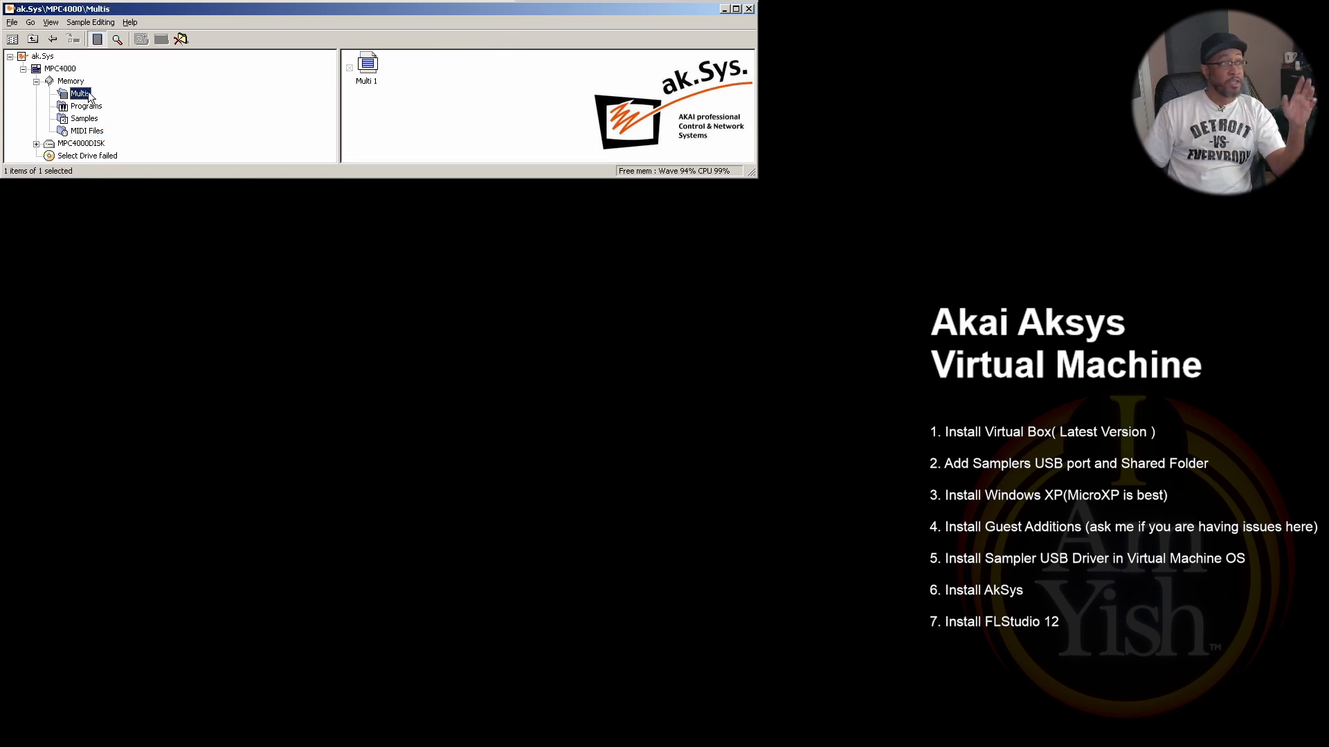
pyautogui.doubleClick(368, 66)
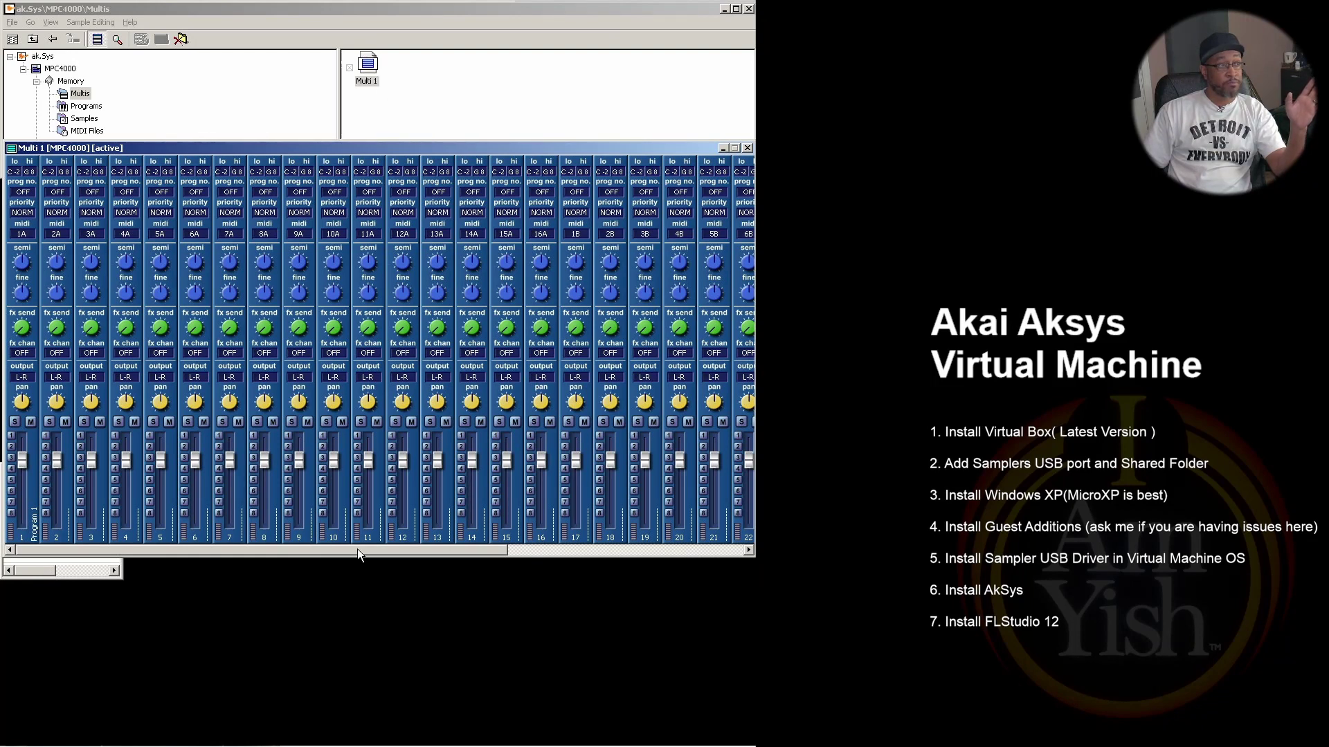
pyautogui.moveTo(359, 551); pyautogui.dragTo(233, 548)
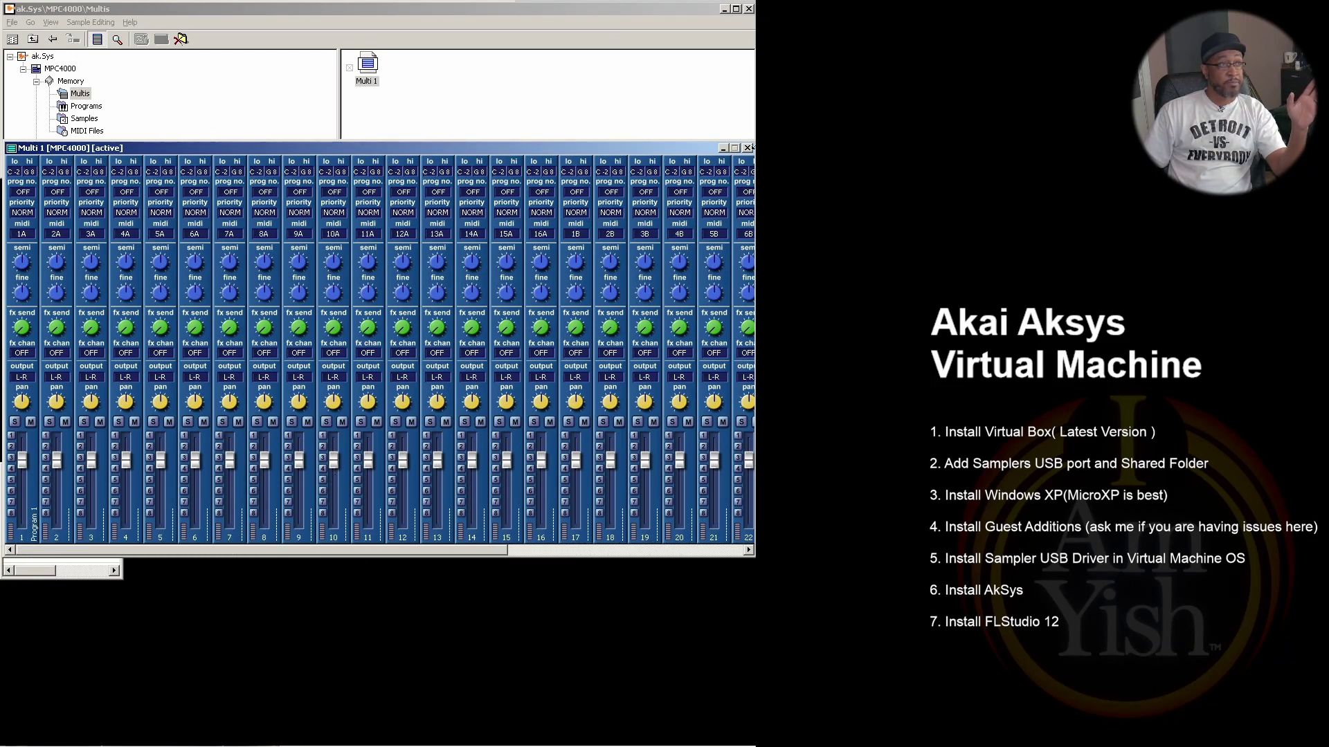
pyautogui.click(748, 148)
# Look over Program 1's editor, then show the Samples folder and check the Sample Editing menu.
pyautogui.click(86, 107)
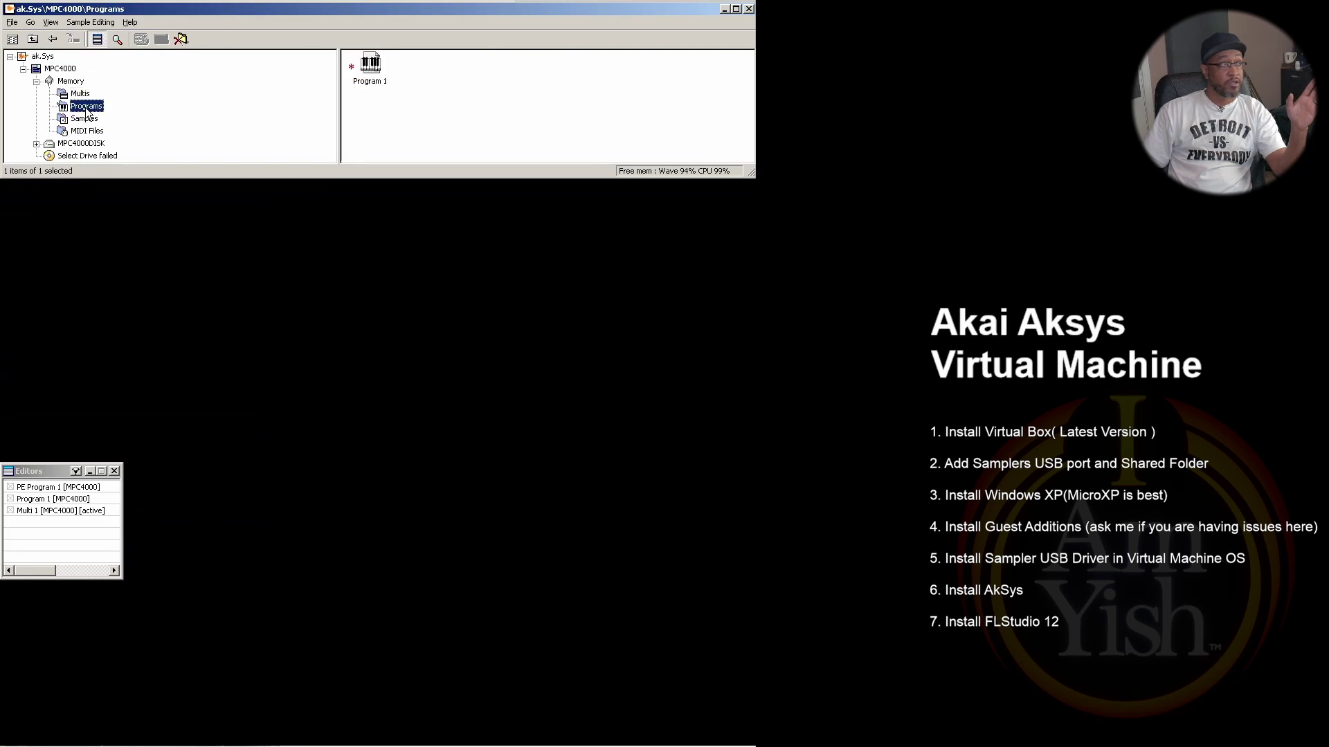
pyautogui.doubleClick(379, 70)
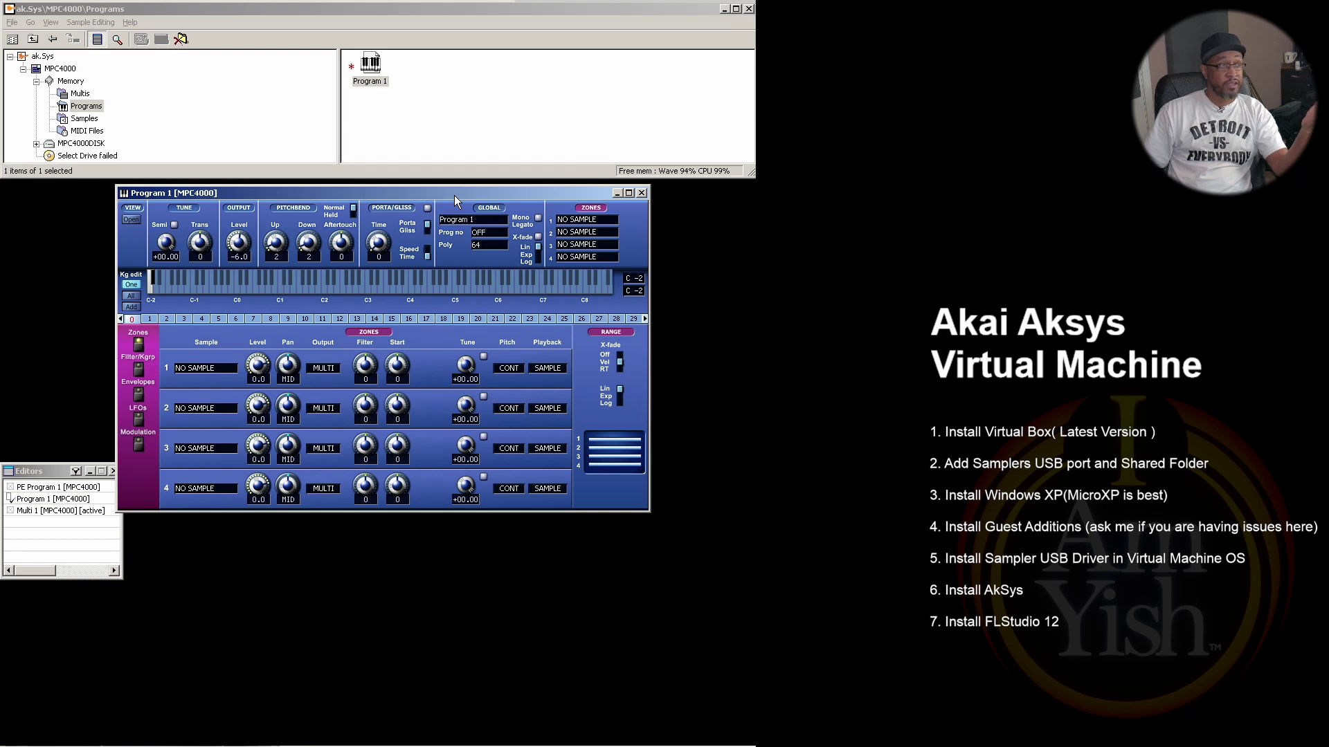
pyautogui.click(84, 118)
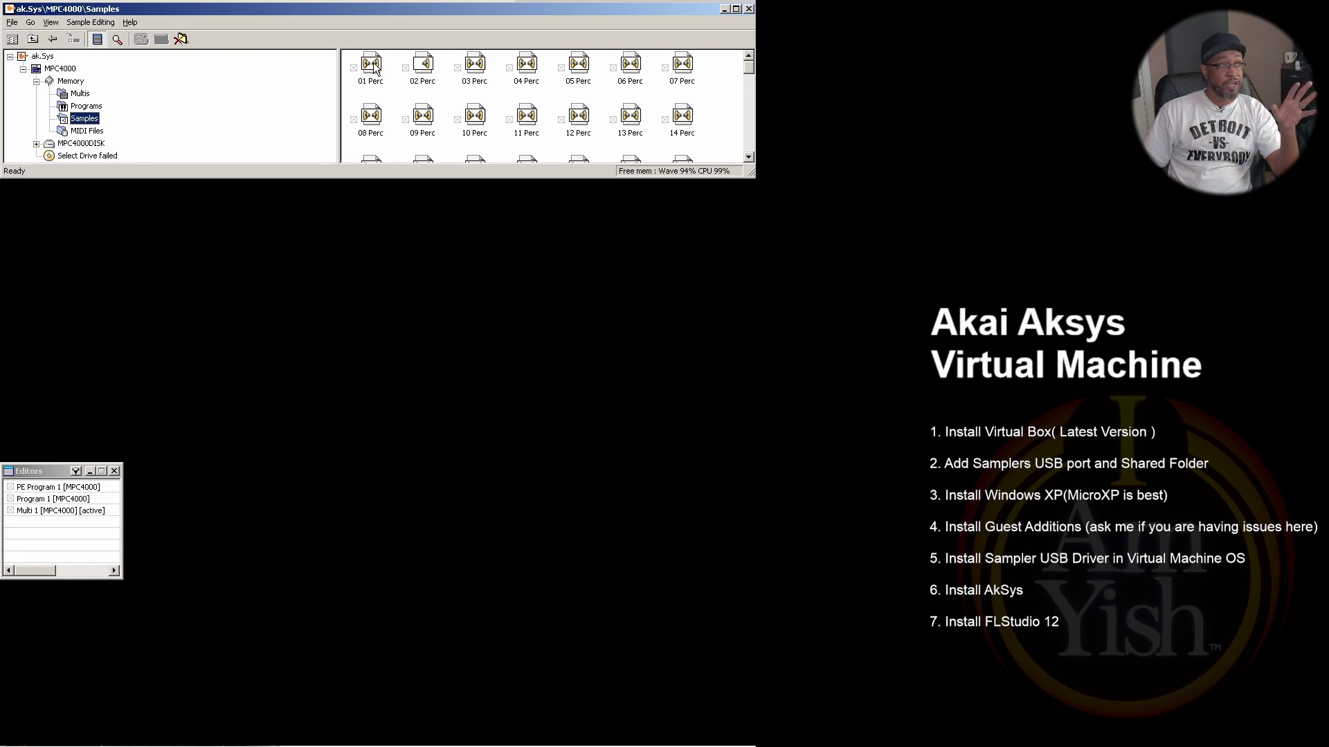
pyautogui.click(89, 23)
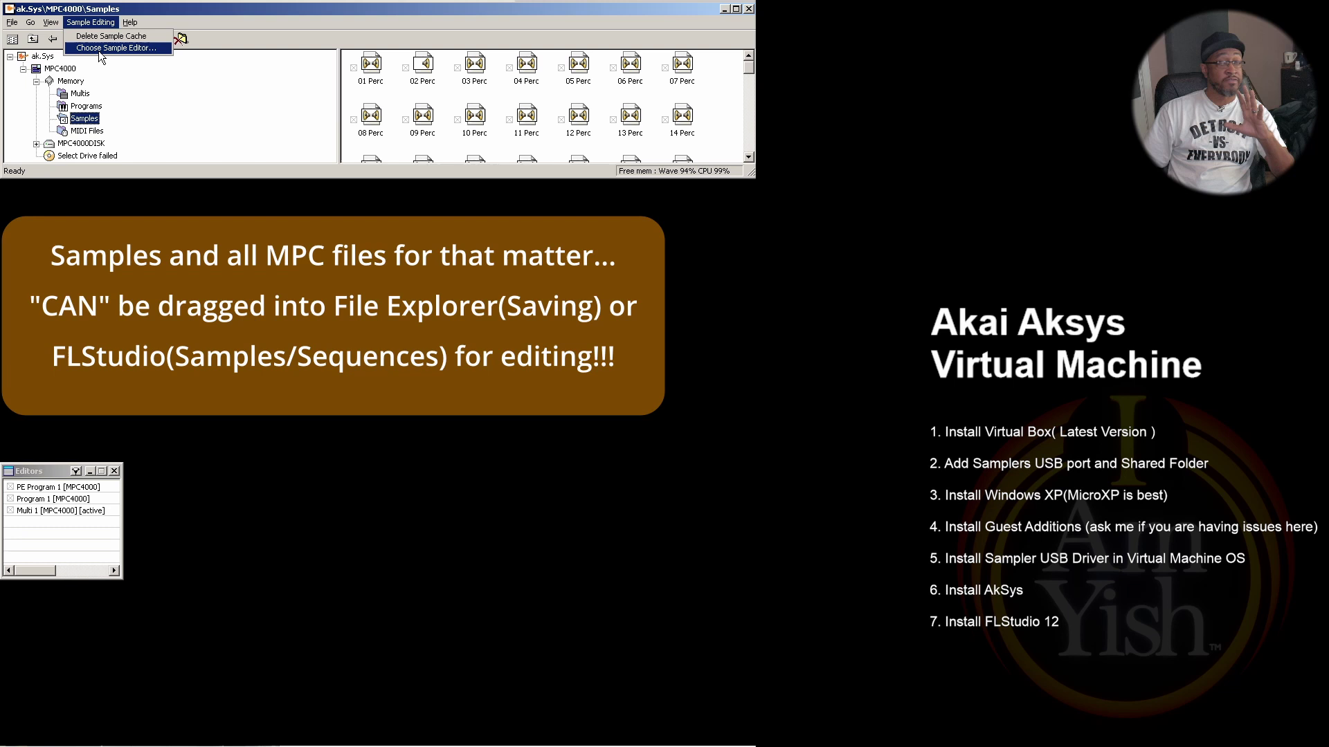
pyautogui.click(98, 49)
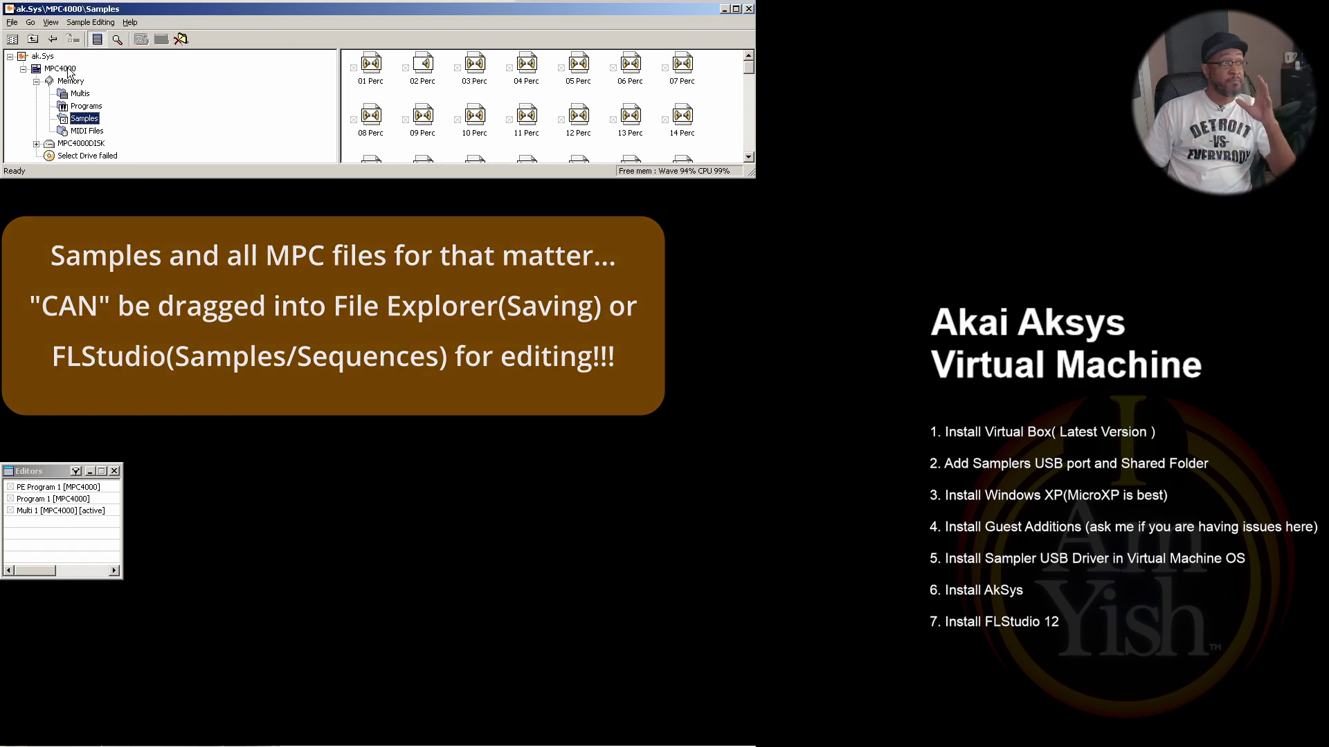
# Open Program 1's pad editor and drag a kick sample from FL Studio onto a pad.
pyautogui.rightClick(68, 71)
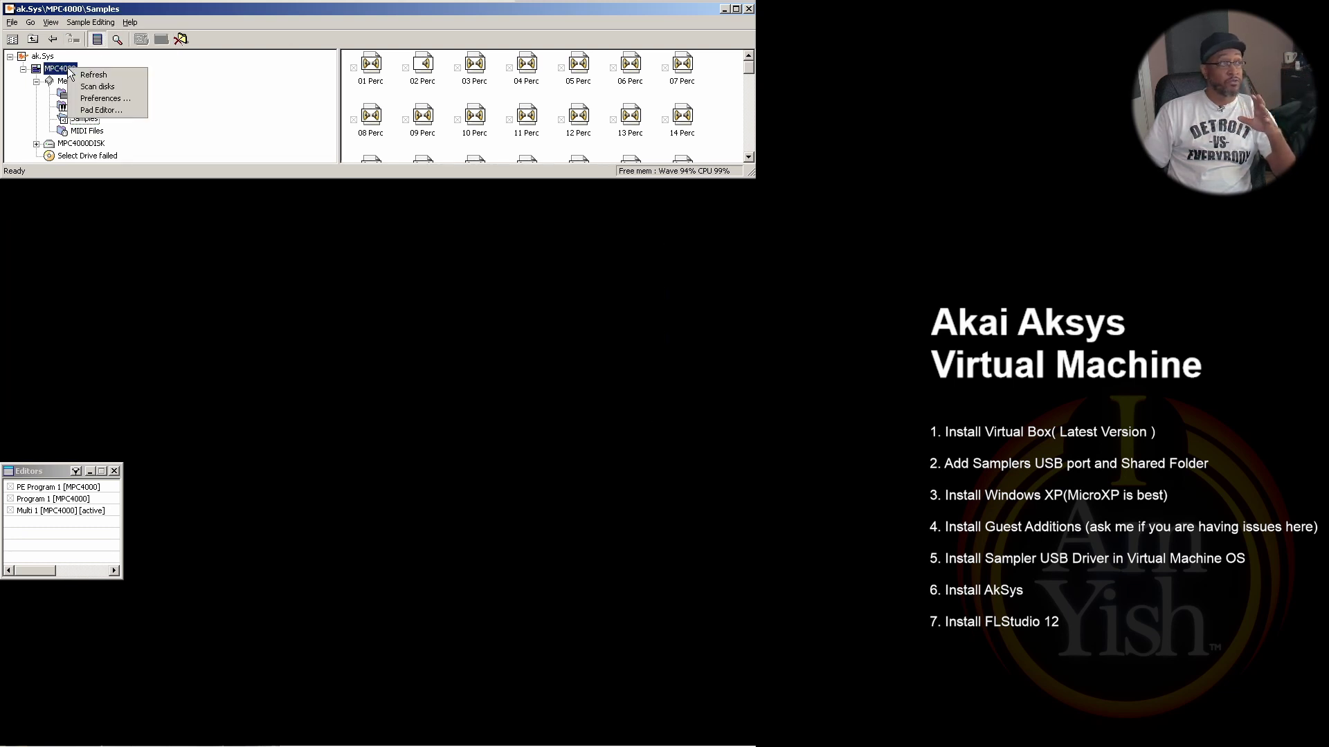
pyautogui.click(101, 110)
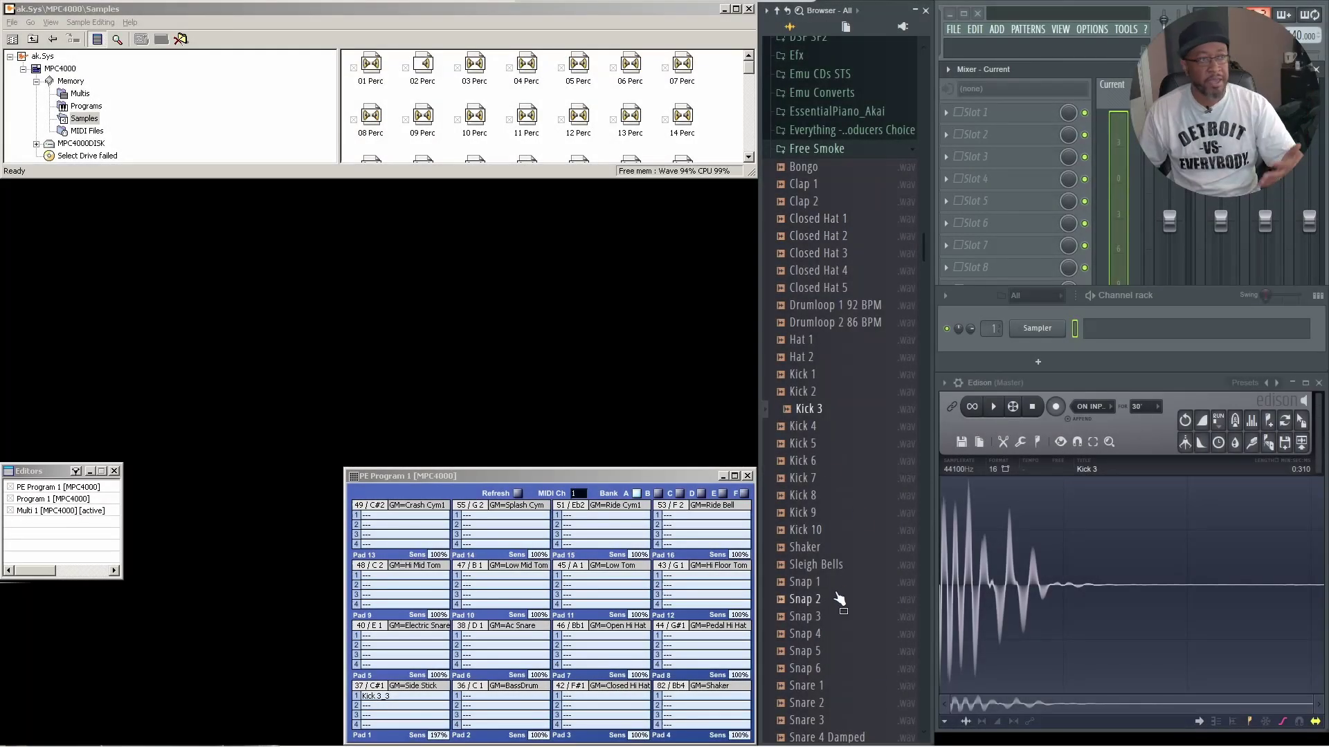
pyautogui.moveTo(838, 599); pyautogui.dragTo(879, 220)
# Browse Boonie Mayfeild Kits > Boonie Mayfield Volume 2 > BM2_KICKS and preview BM_2KICK5.
pyautogui.click(816, 148)
pyautogui.scroll(6, 837, 346)
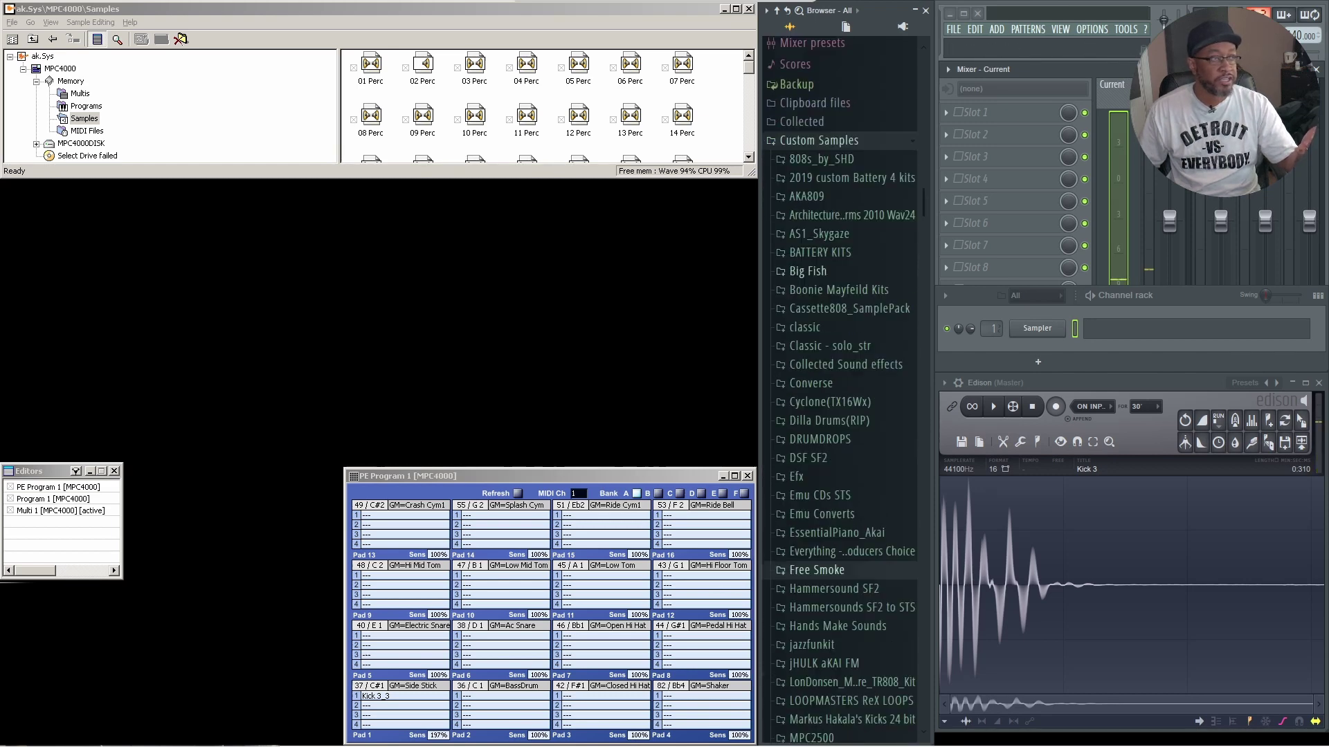
pyautogui.scroll(-5, 834, 291)
pyautogui.click(862, 179)
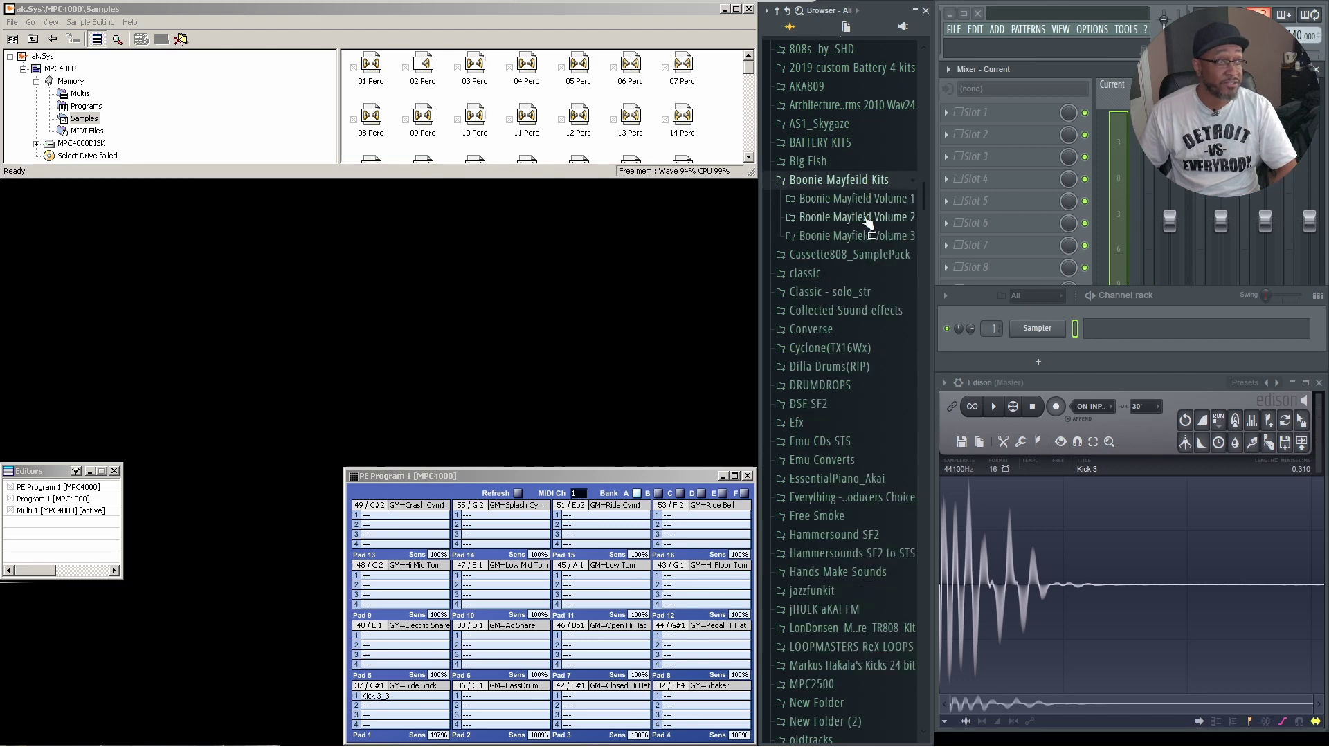
pyautogui.click(866, 219)
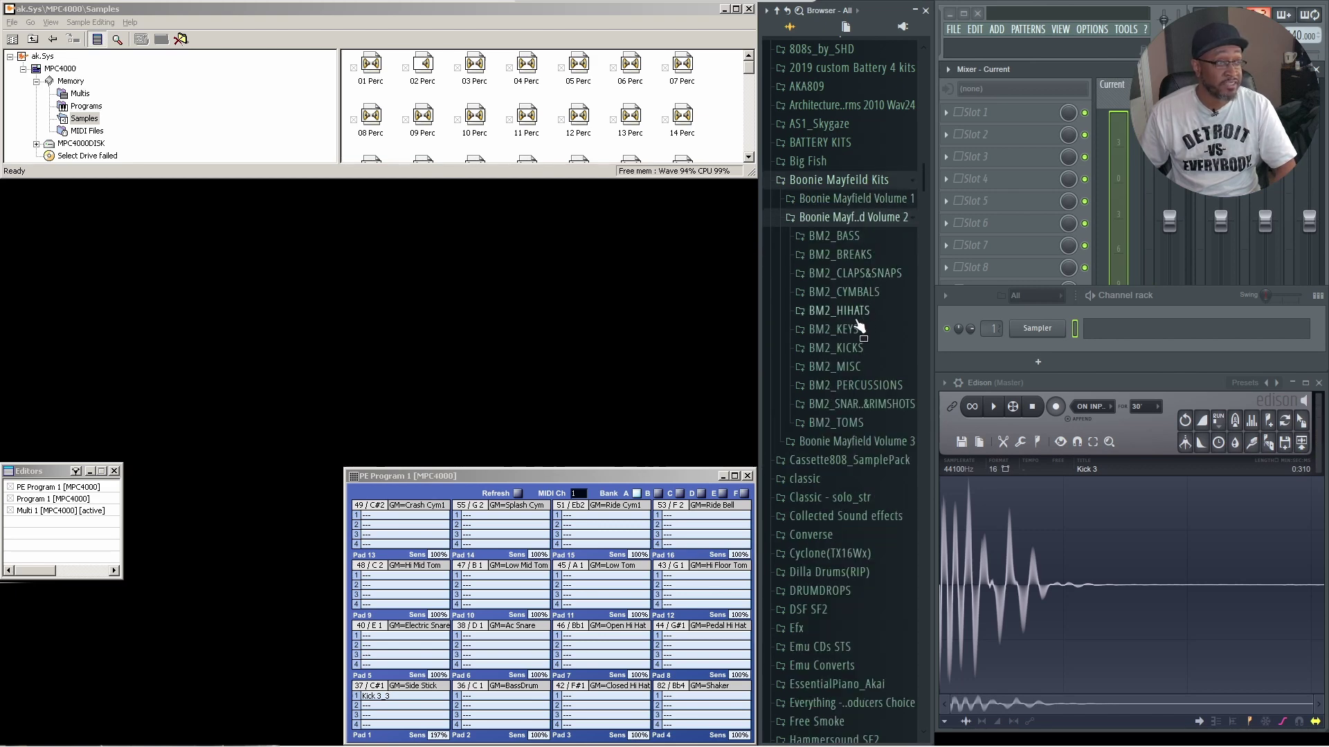
pyautogui.click(856, 314)
pyautogui.scroll(8, 848, 346)
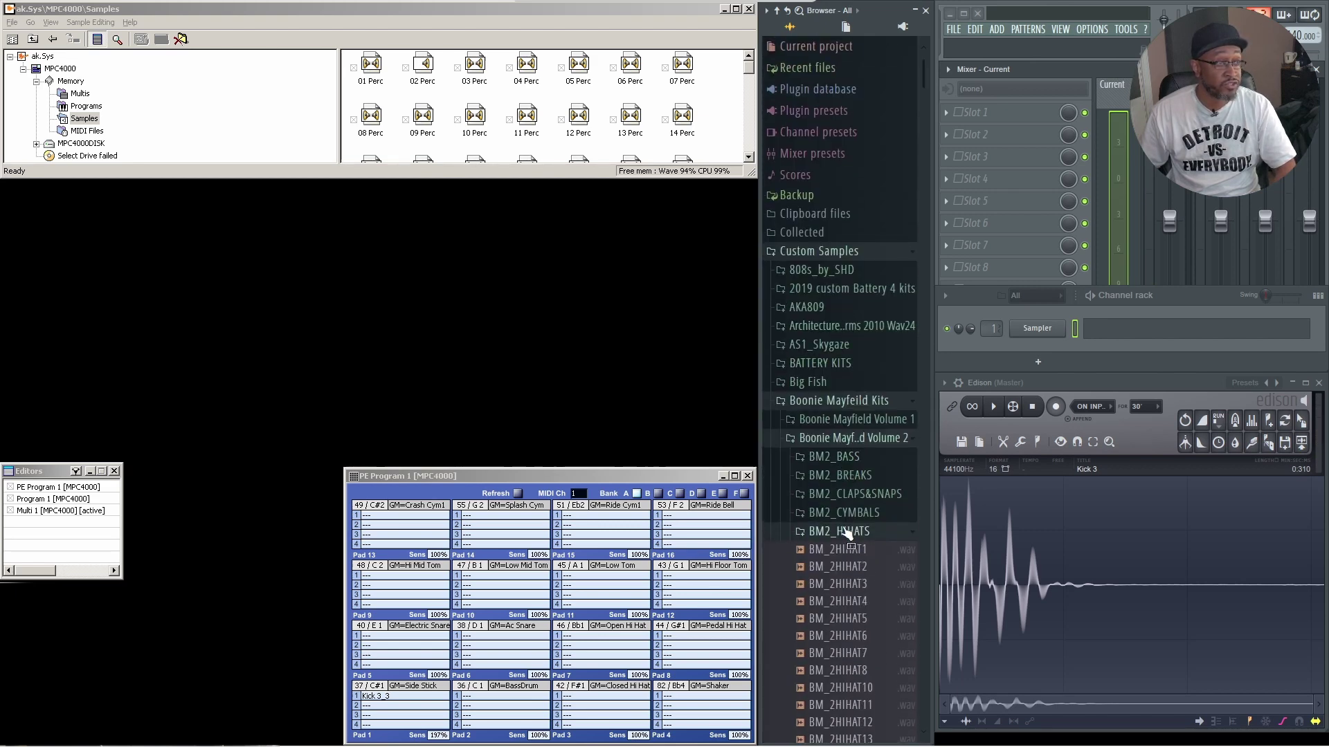
pyautogui.click(848, 531)
pyautogui.scroll(-3, 870, 485)
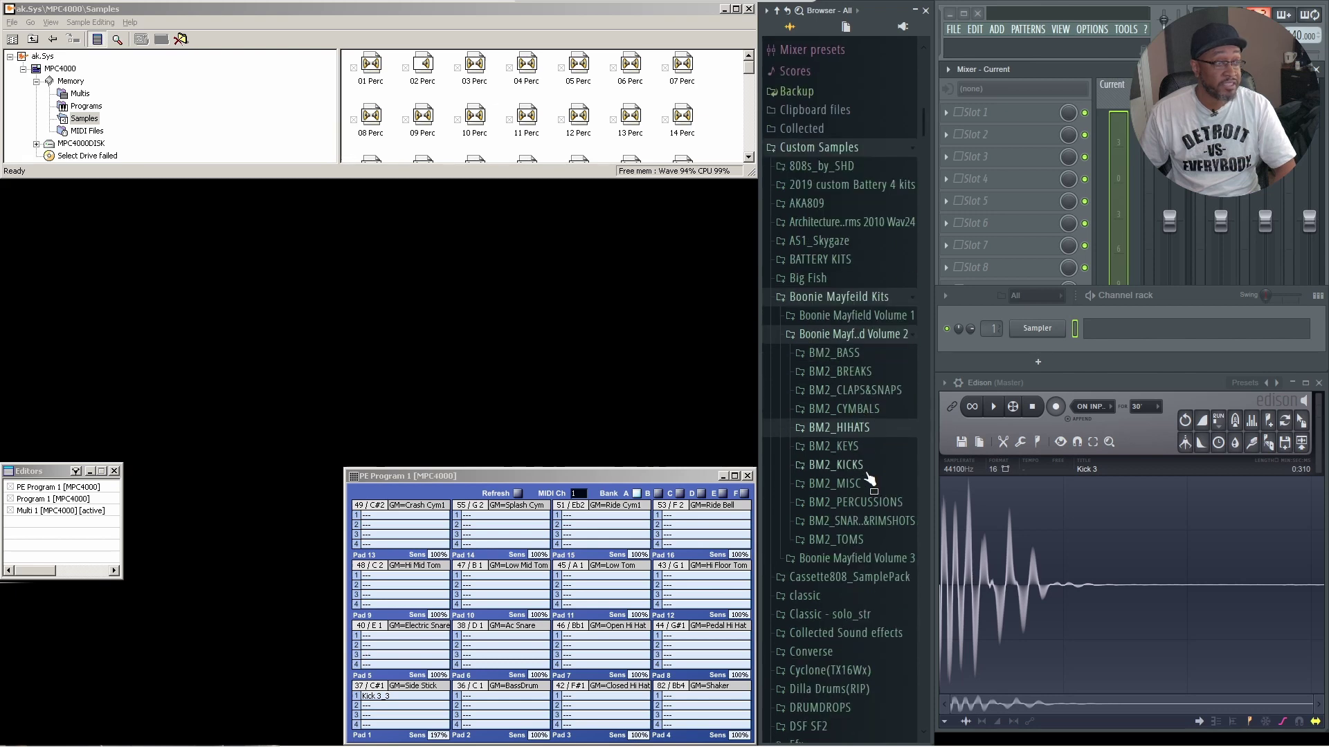
pyautogui.click(855, 466)
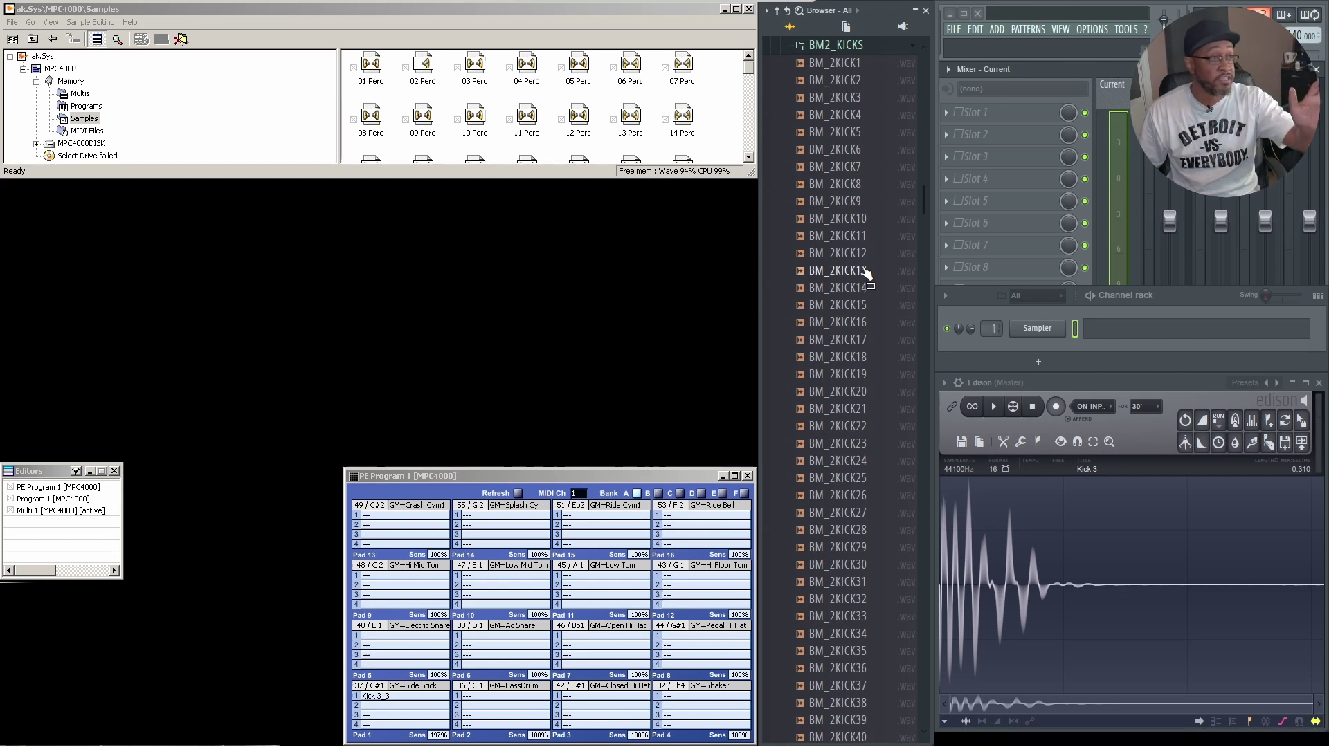
pyautogui.click(850, 131)
# Place BM_2KICK5 on pad 2, then replace it with hi-hat BM_2HIHAT22_2.
pyautogui.moveTo(862, 142); pyautogui.dragTo(494, 697)
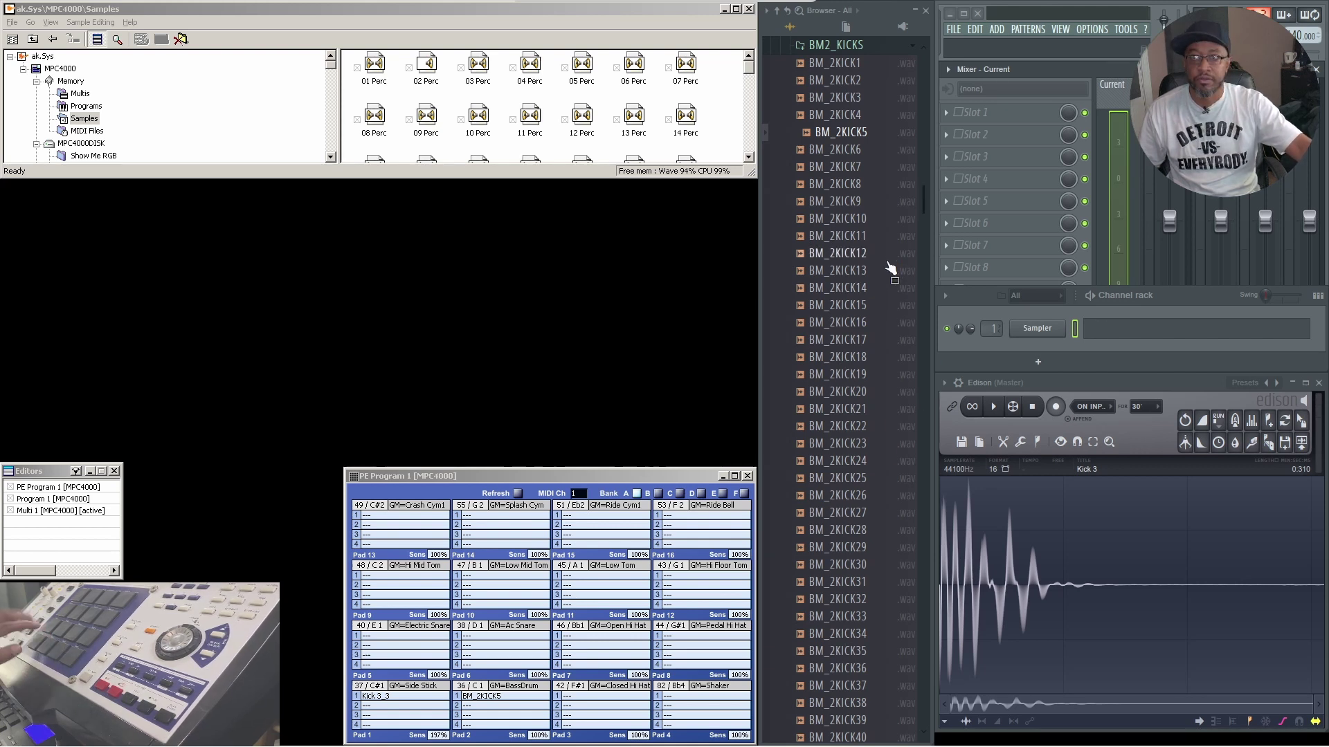
pyautogui.scroll(10, 869, 280)
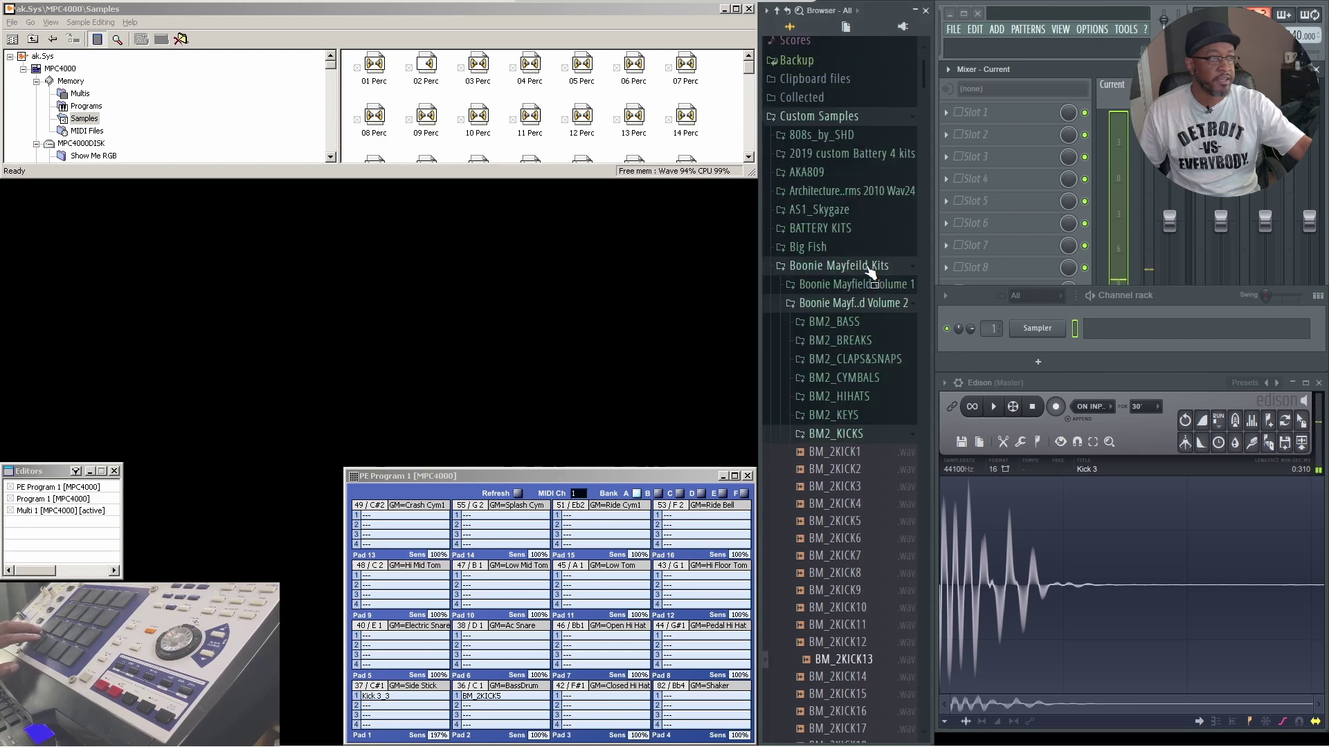
pyautogui.click(839, 531)
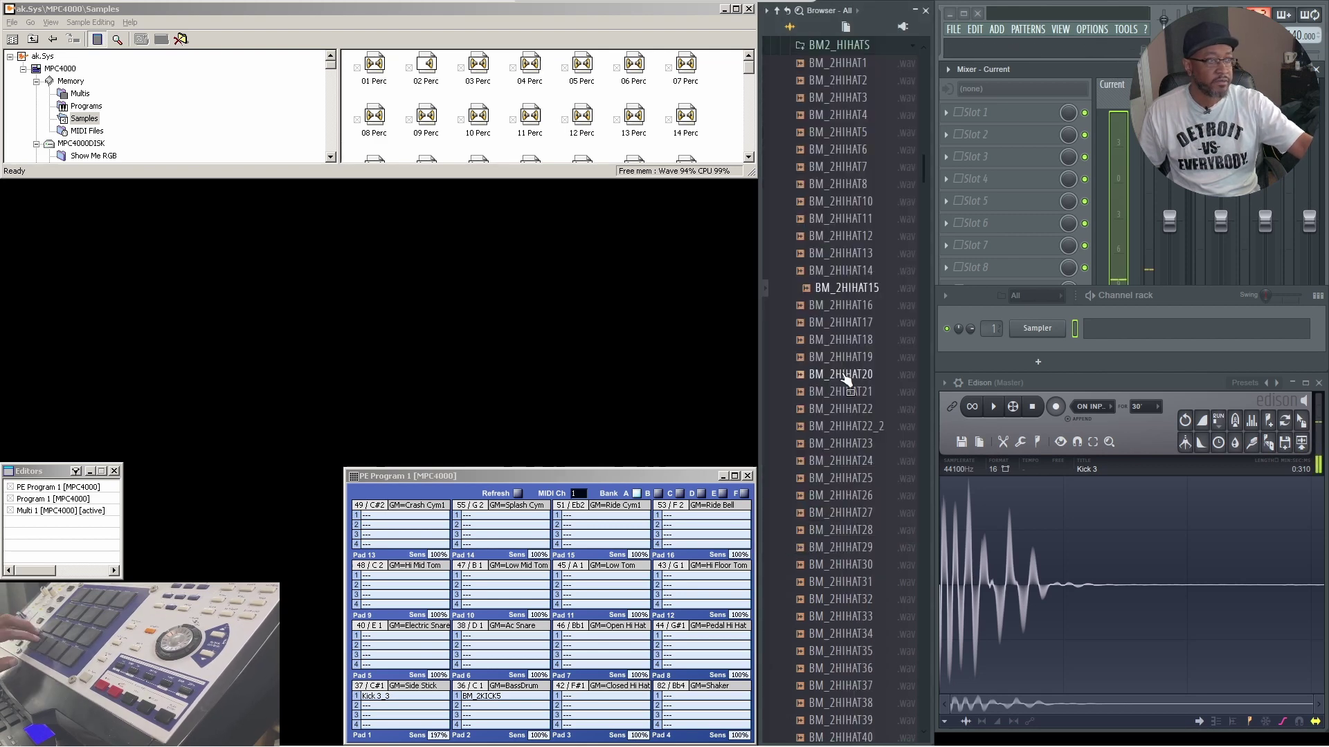
pyautogui.click(845, 431)
pyautogui.moveTo(846, 435); pyautogui.dragTo(486, 694)
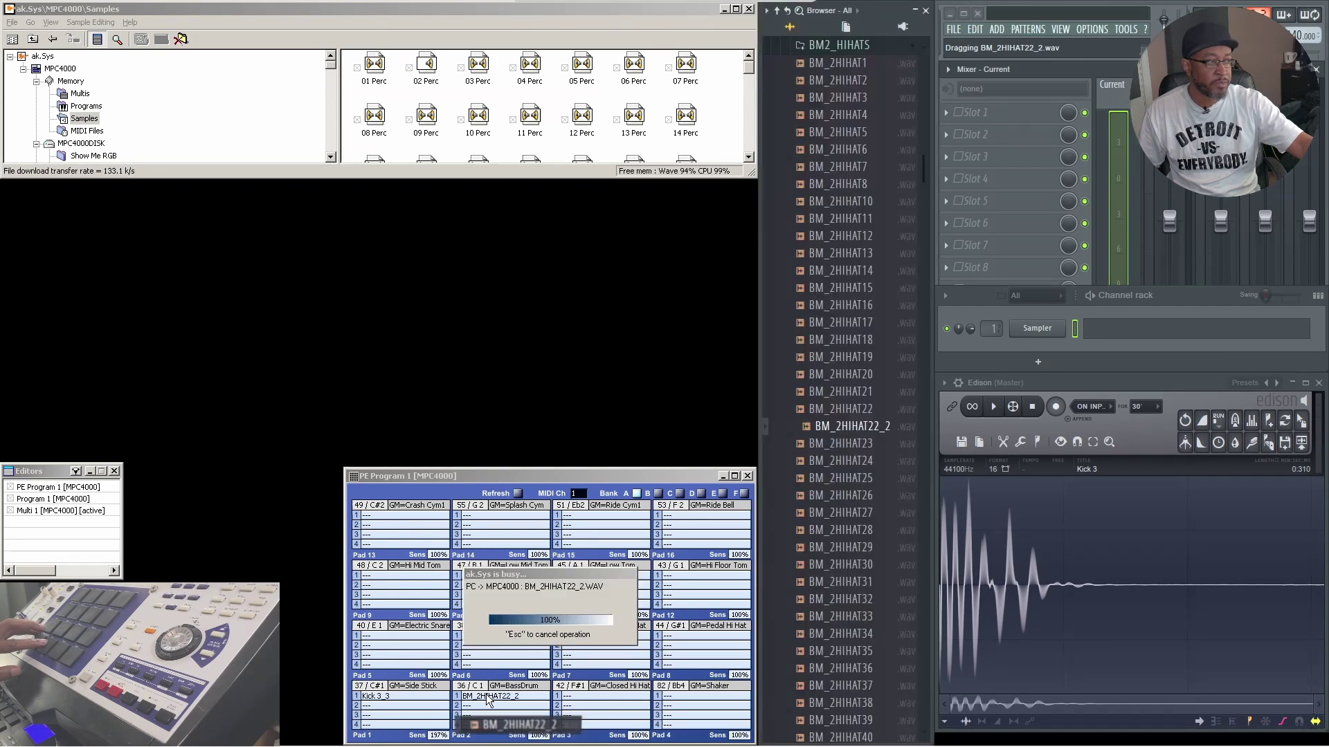
# Audition snares from the snares and rimshots folder and place BM_2SNR15 on pad 3.
pyautogui.scroll(8, 796, 311)
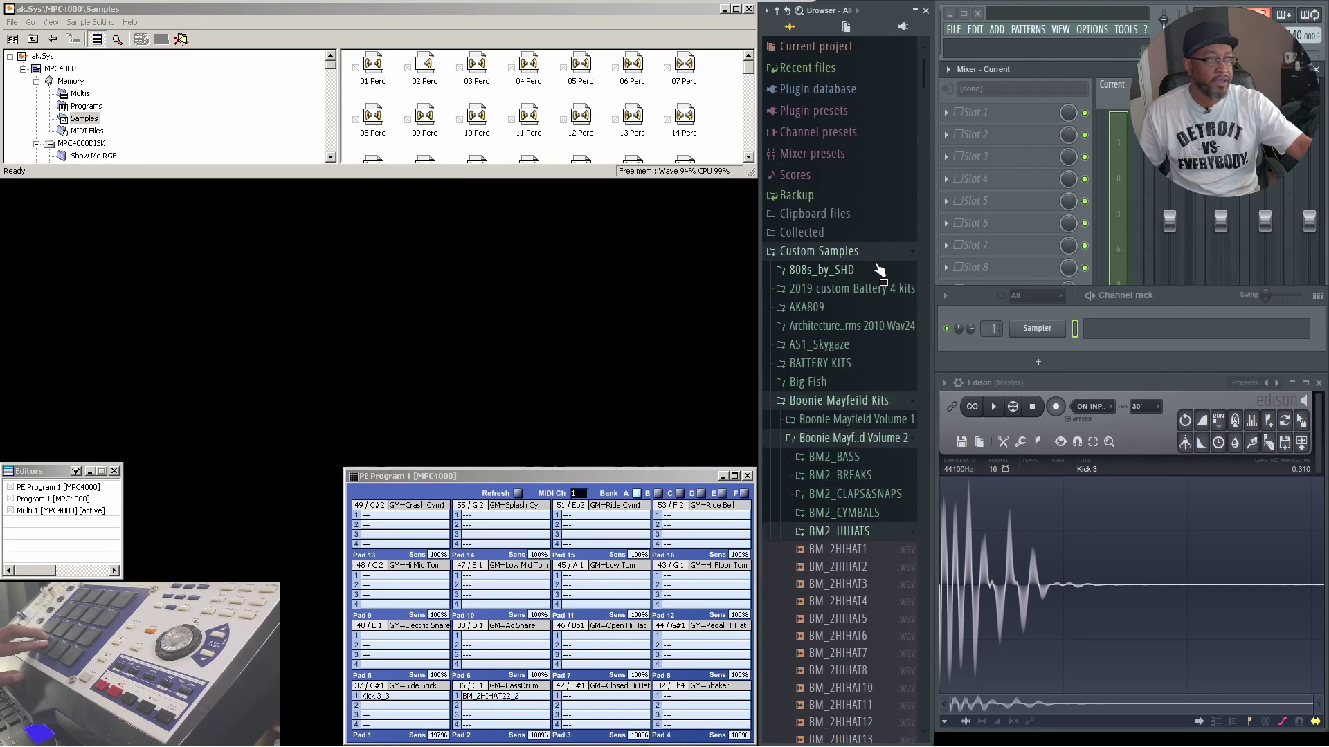
pyautogui.click(837, 534)
pyautogui.scroll(-3, 868, 487)
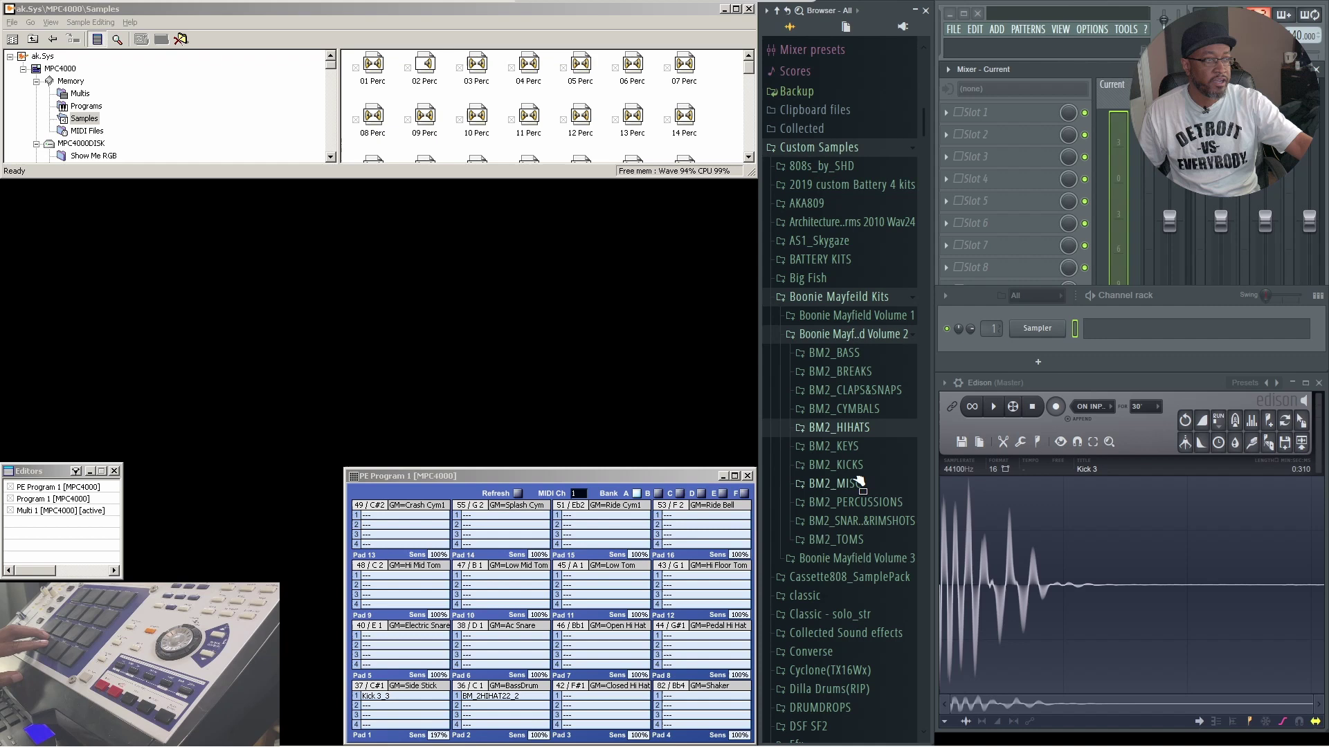
pyautogui.click(861, 525)
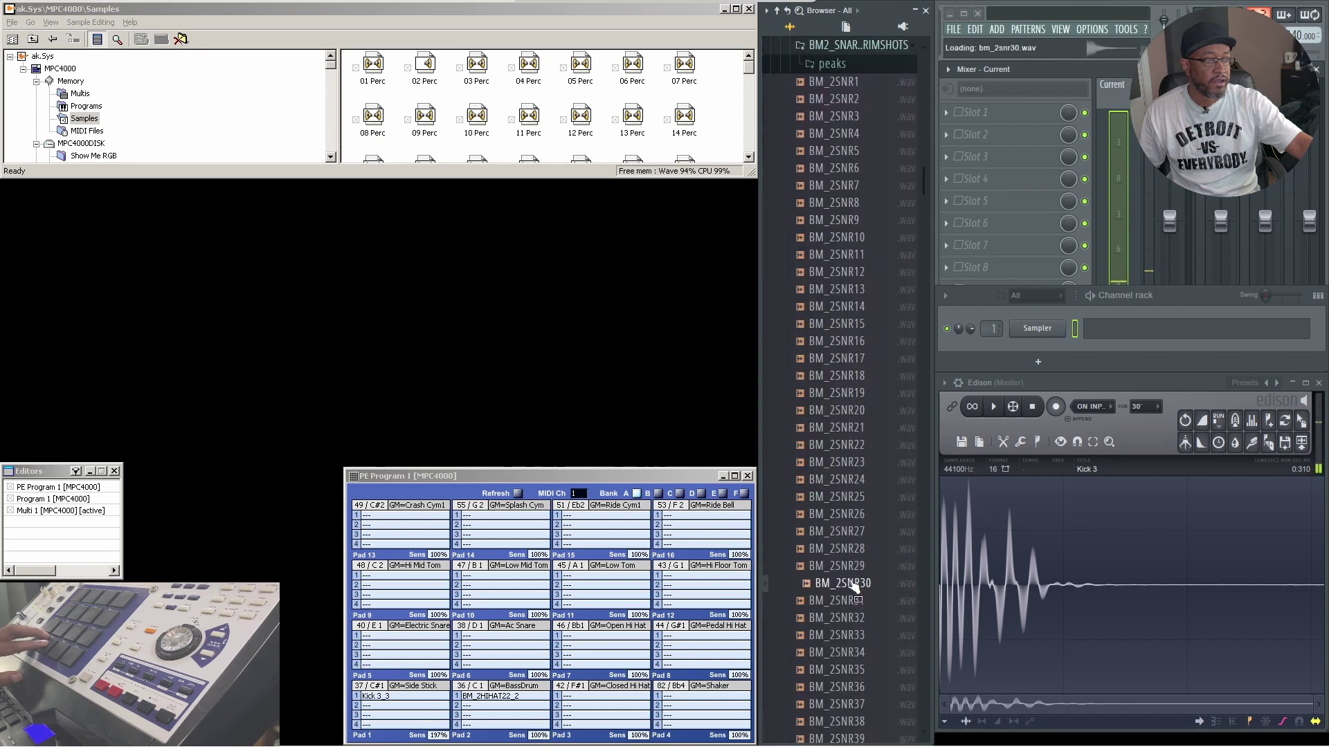
pyautogui.click(851, 445)
pyautogui.click(851, 323)
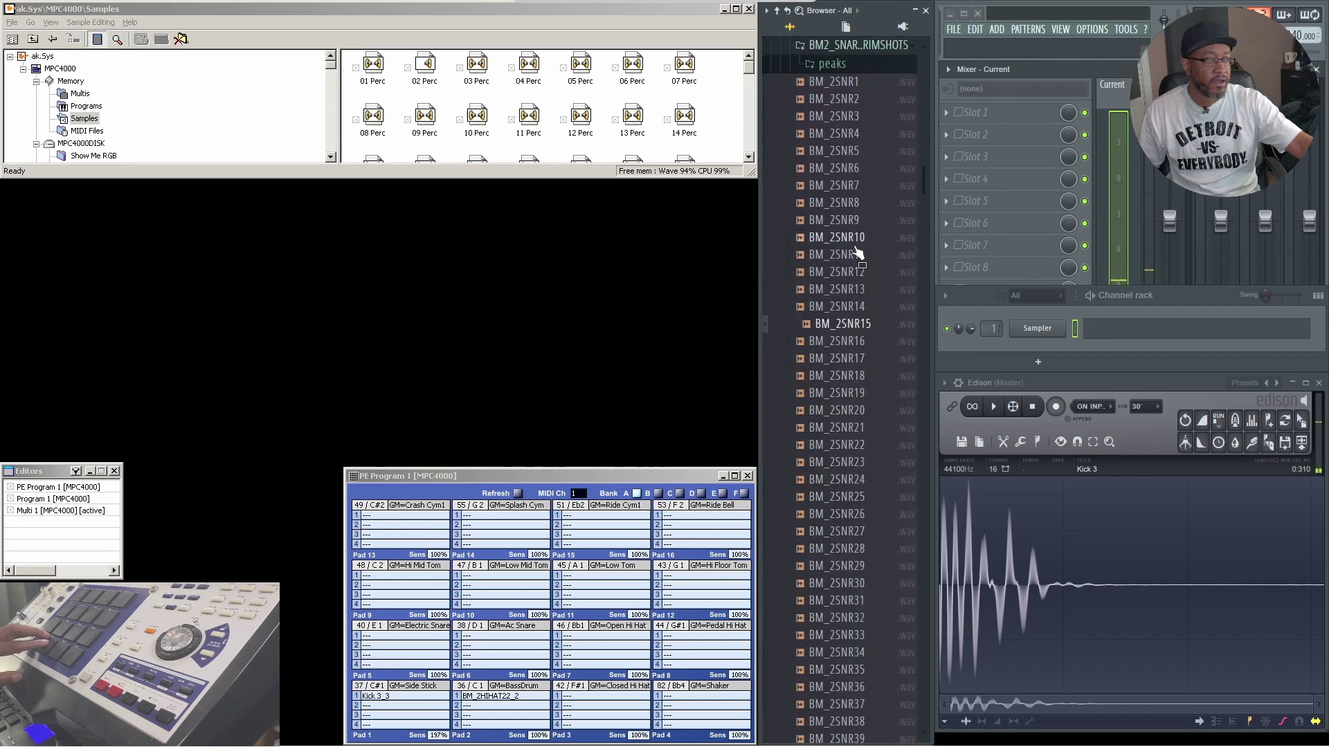
pyautogui.click(846, 204)
pyautogui.click(860, 326)
pyautogui.moveTo(860, 326); pyautogui.dragTo(586, 694)
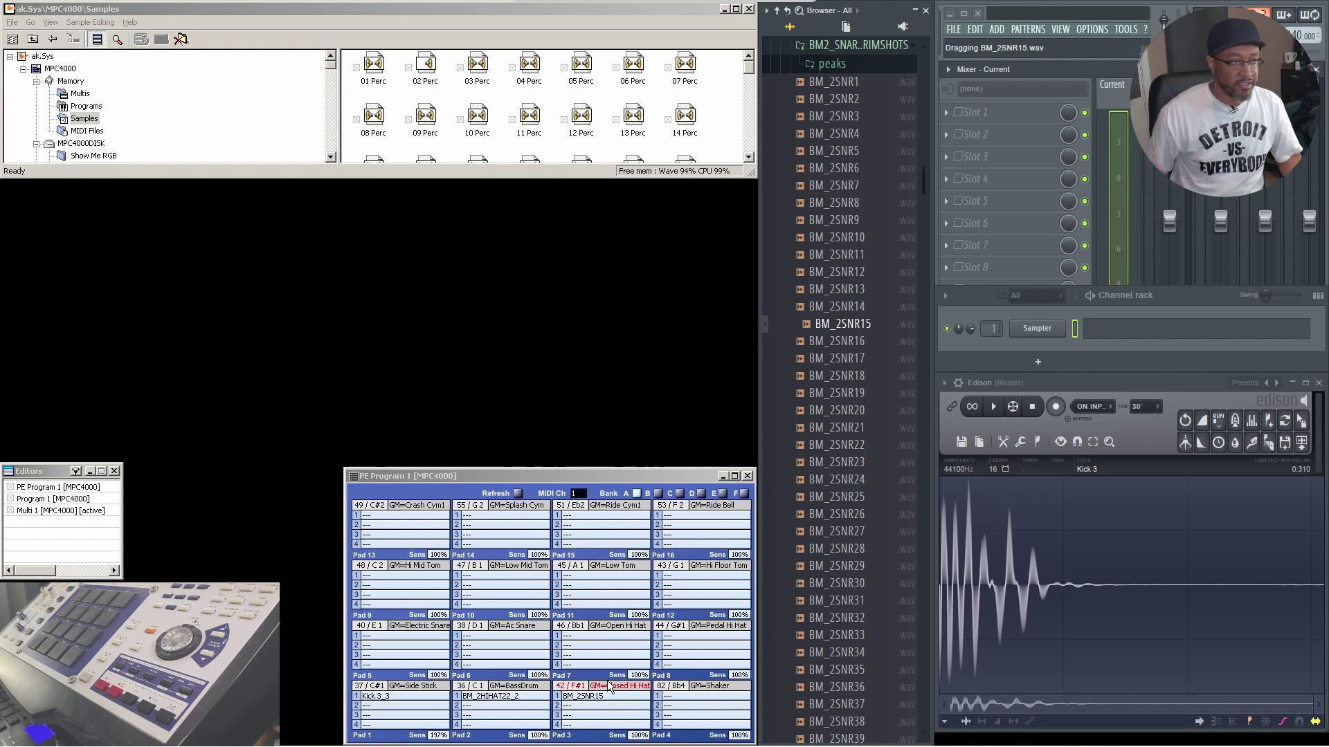
# Check the pad banks C and D, then return to bank A.
pyautogui.click(837, 530)
pyautogui.click(679, 494)
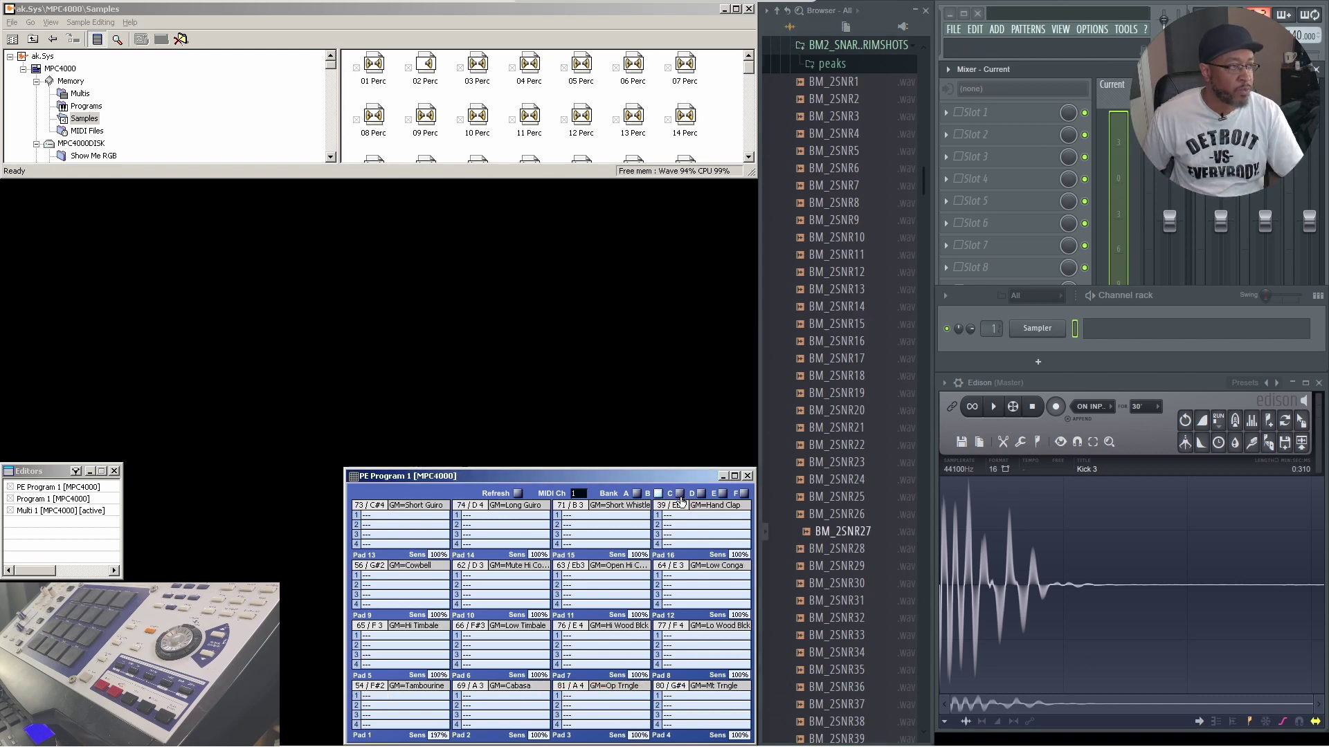
pyautogui.click(701, 493)
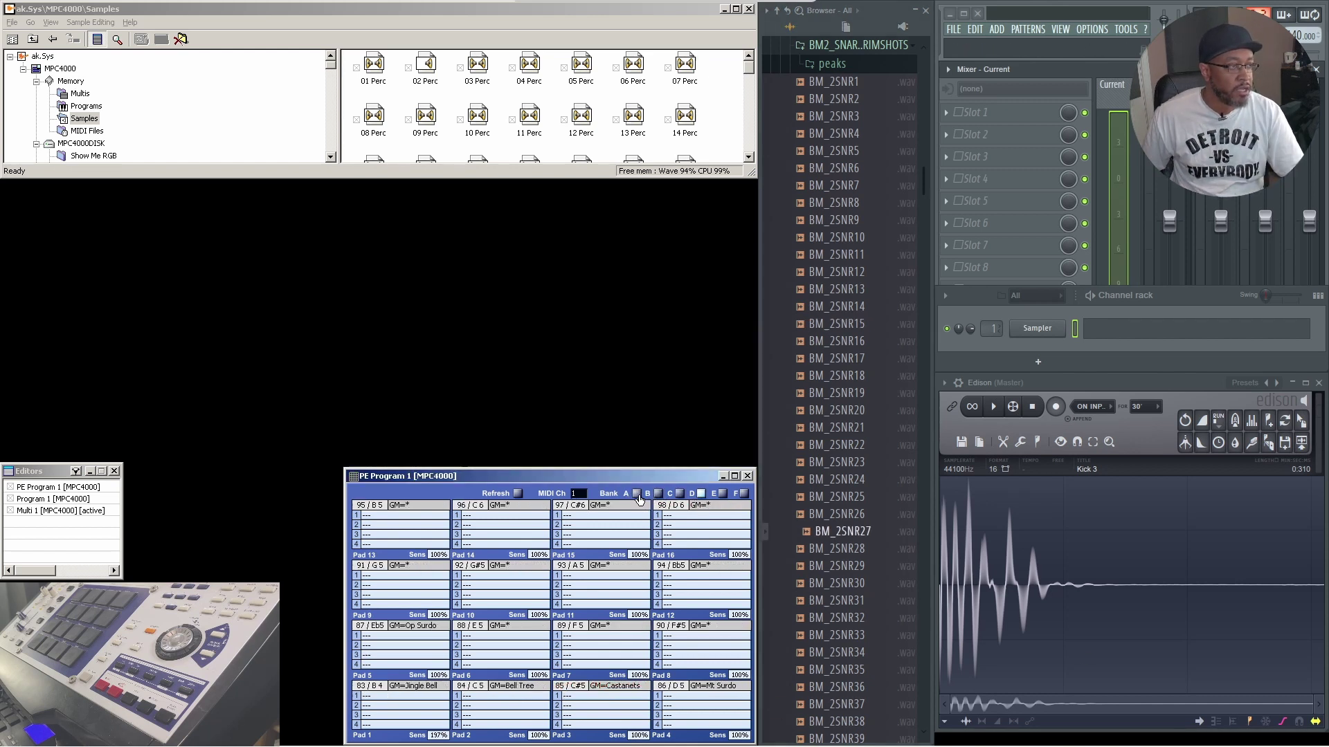
pyautogui.click(637, 494)
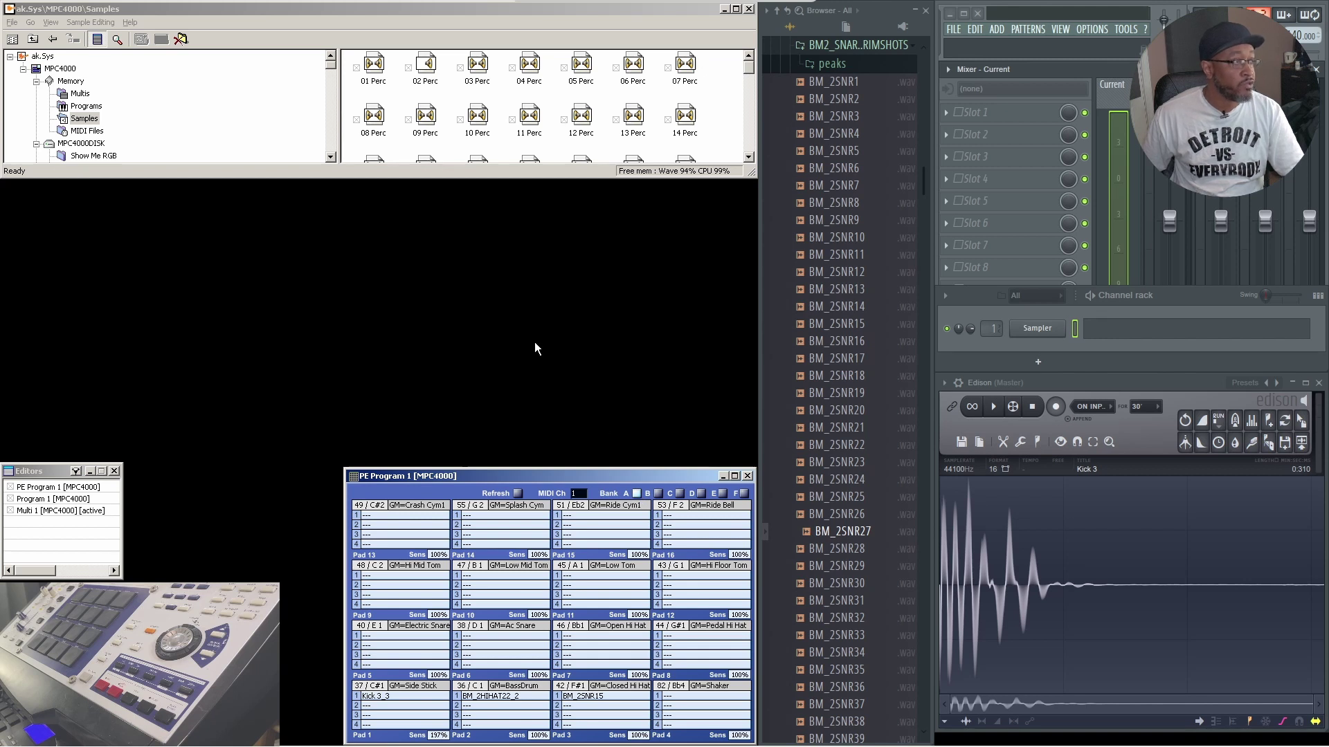
# Open Program 1 from the Programs folder, shift the editor left, and bring the pad grid forward.
pyautogui.click(86, 106)
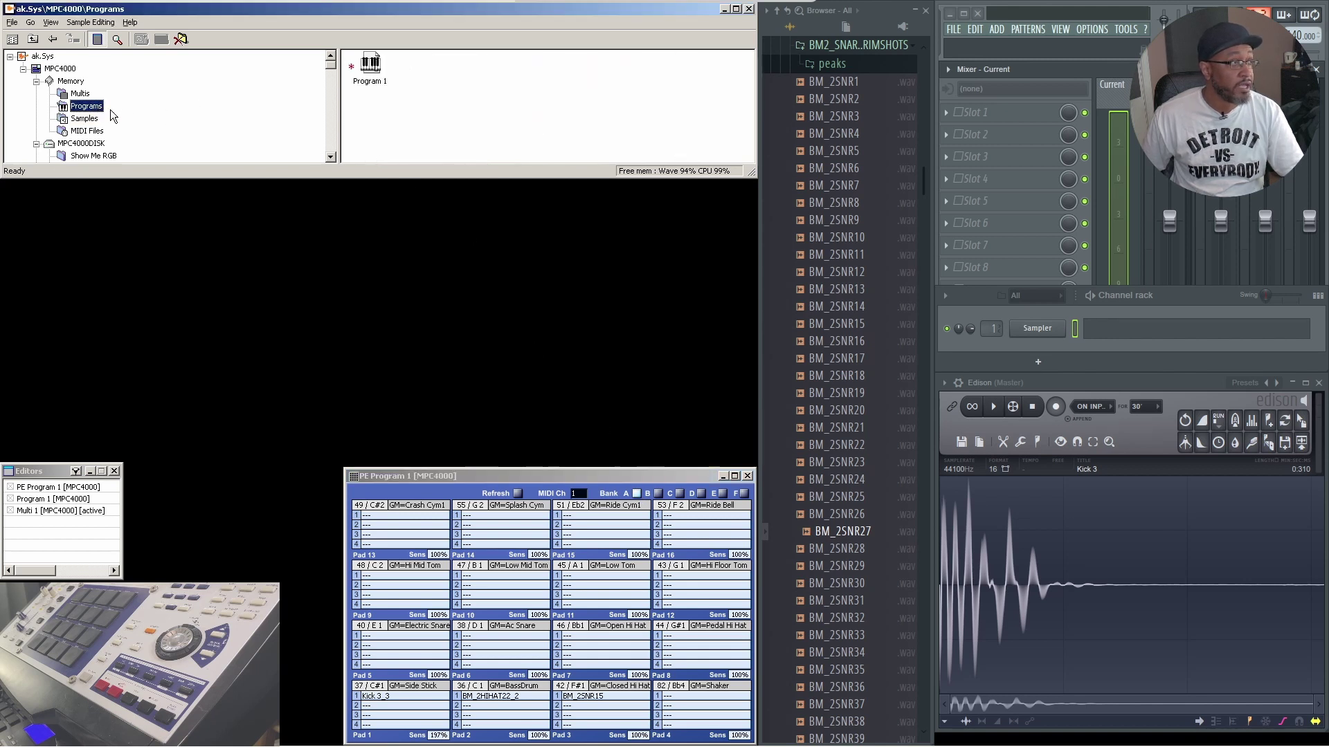
pyautogui.doubleClick(372, 68)
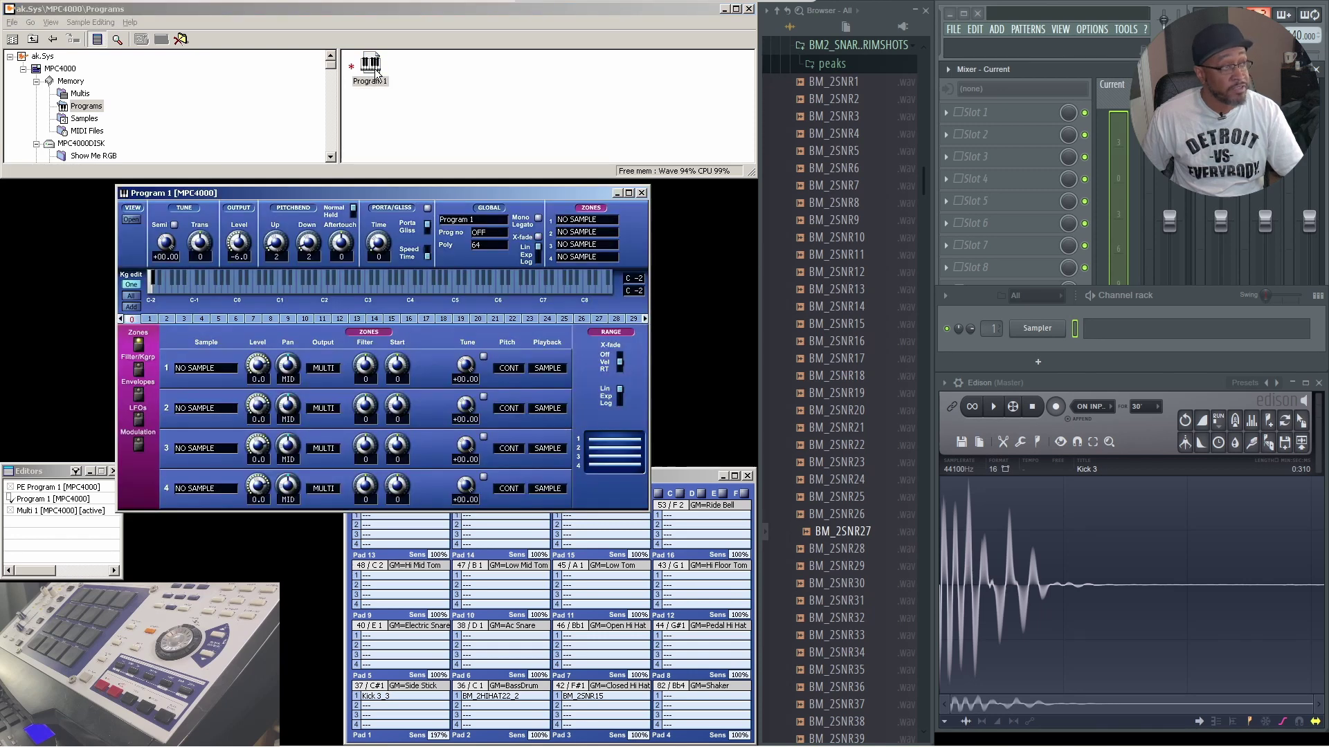
pyautogui.moveTo(462, 194); pyautogui.dragTo(405, 199)
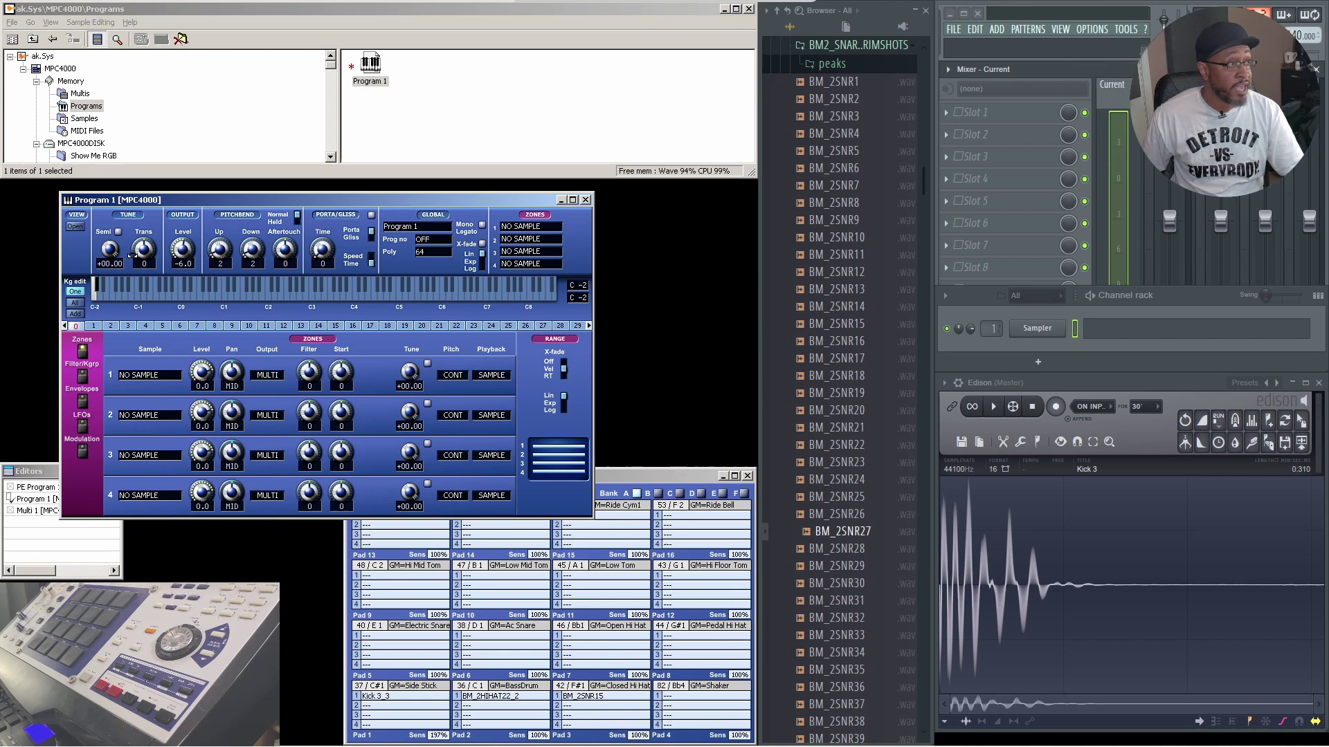
pyautogui.click(650, 482)
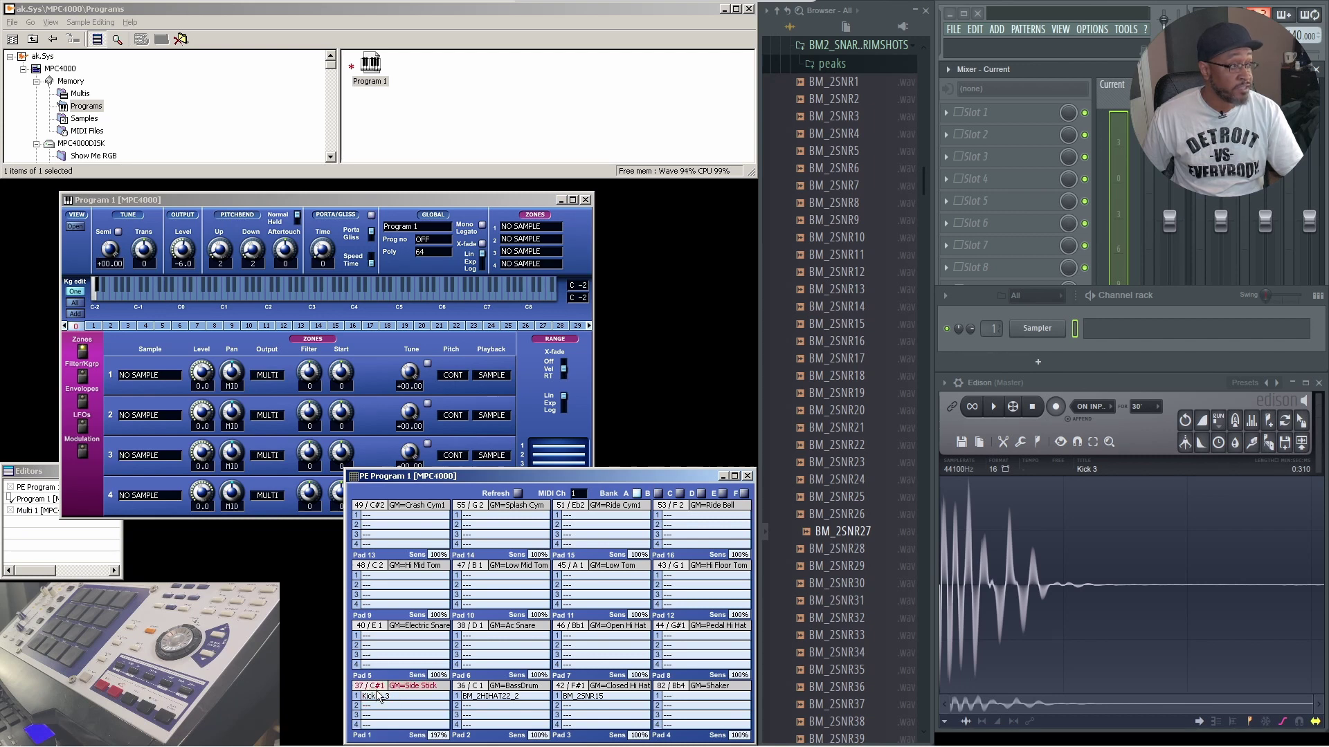
# Select the Kick 3_3 keygroup on C#1, pan it right, and set its output assignment.
pyautogui.click(228, 286)
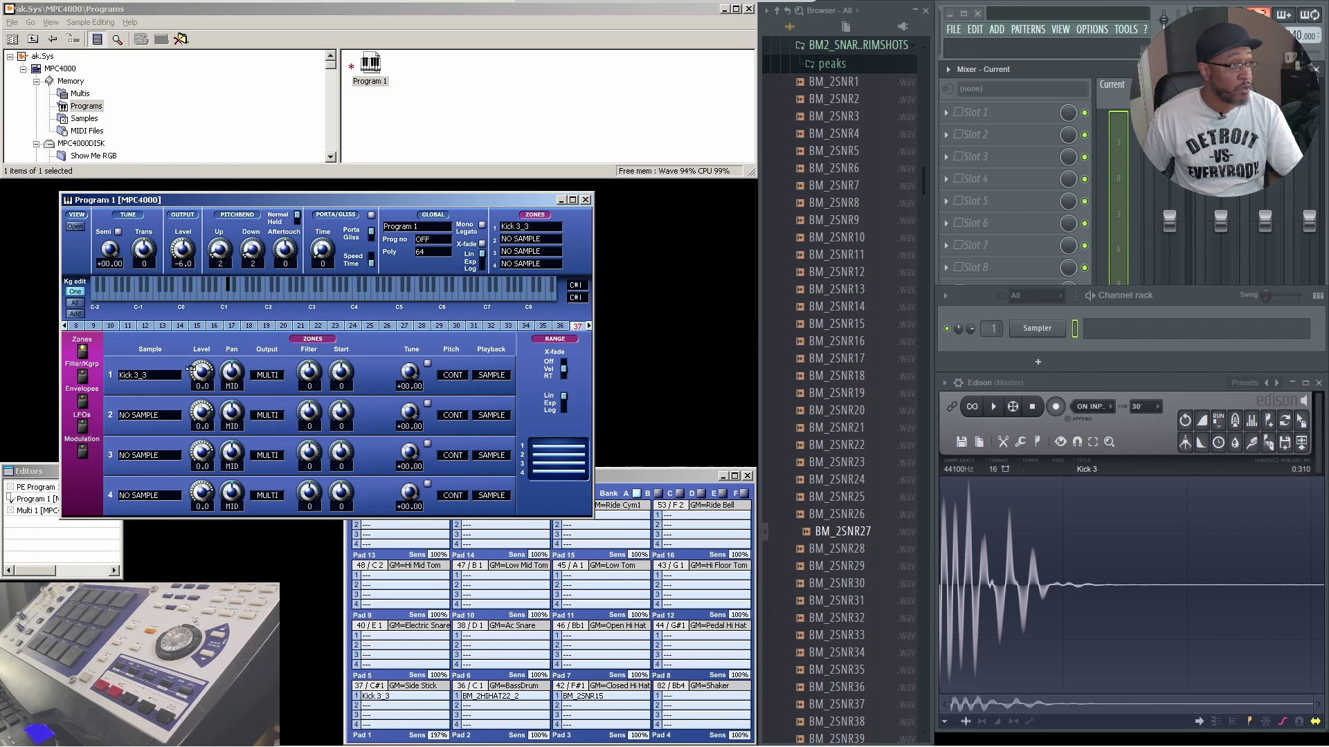
pyautogui.moveTo(232, 372); pyautogui.dragTo(231, 333)
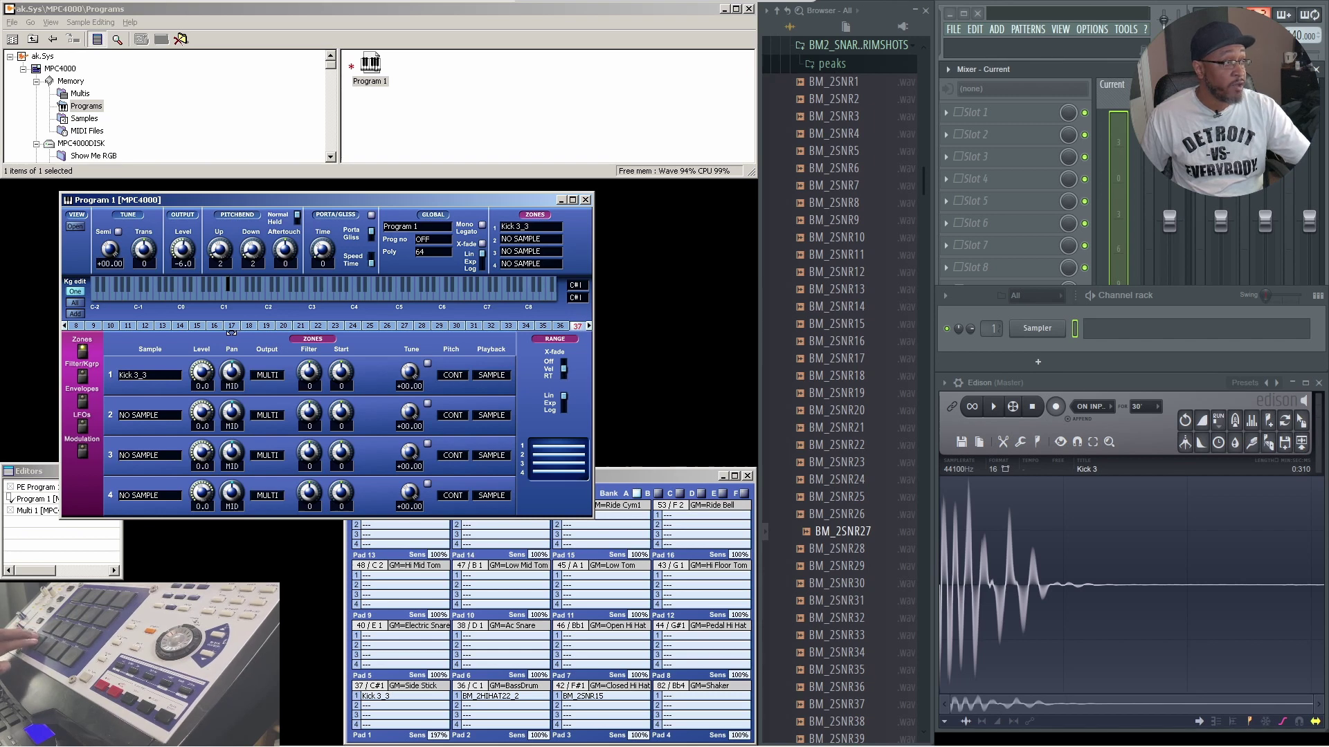
pyautogui.click(267, 375)
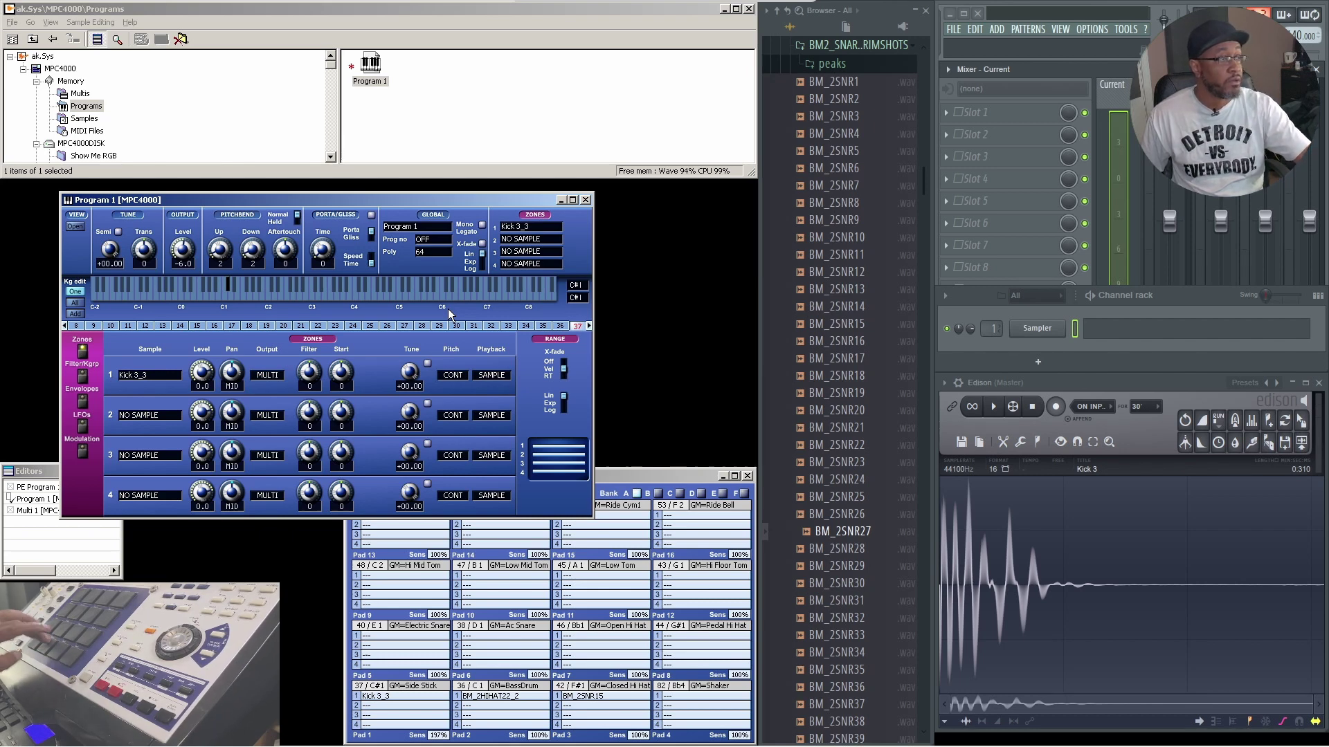
pyautogui.click(80, 93)
# Open the Multi 1 mixer, scroll through its channel strips, and close it.
pyautogui.doubleClick(368, 68)
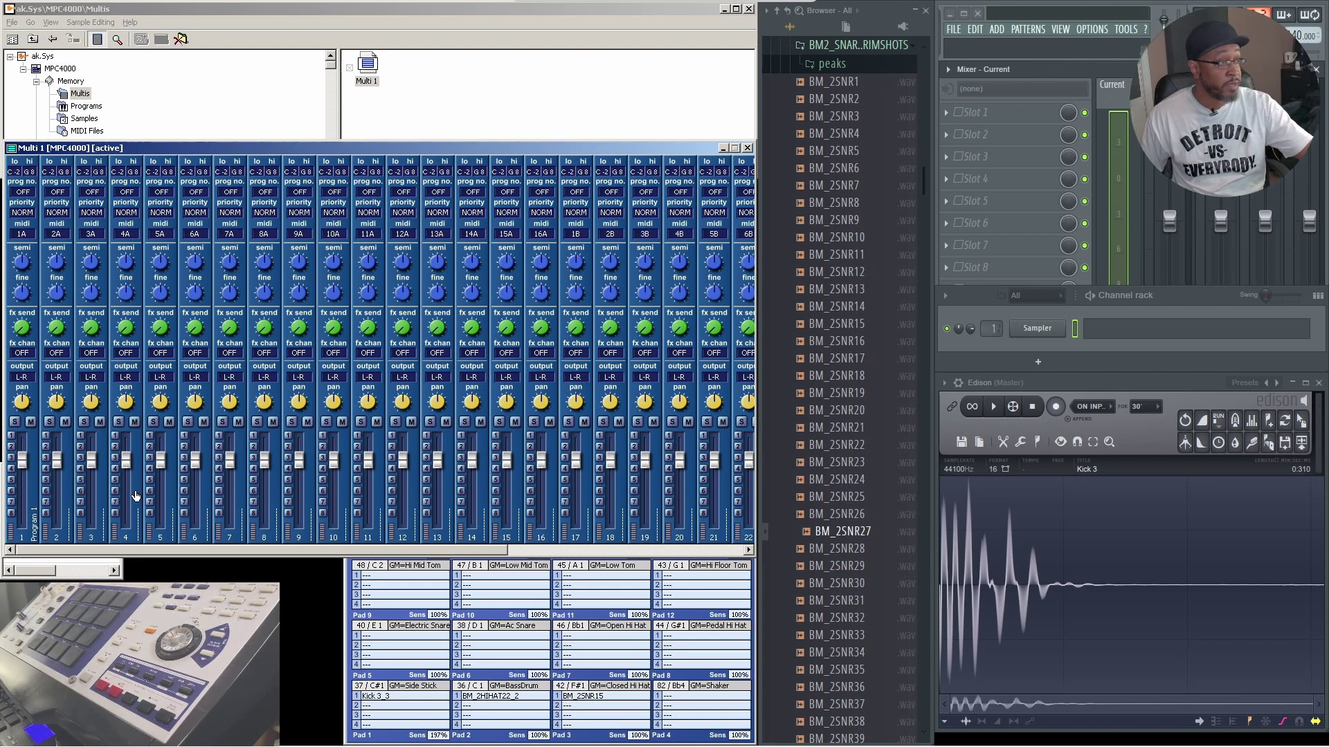
pyautogui.moveTo(183, 546)
pyautogui.mouseDown()
pyautogui.moveTo(321, 559)
pyautogui.moveTo(525, 548)
pyautogui.moveTo(201, 545)
pyautogui.mouseUp()
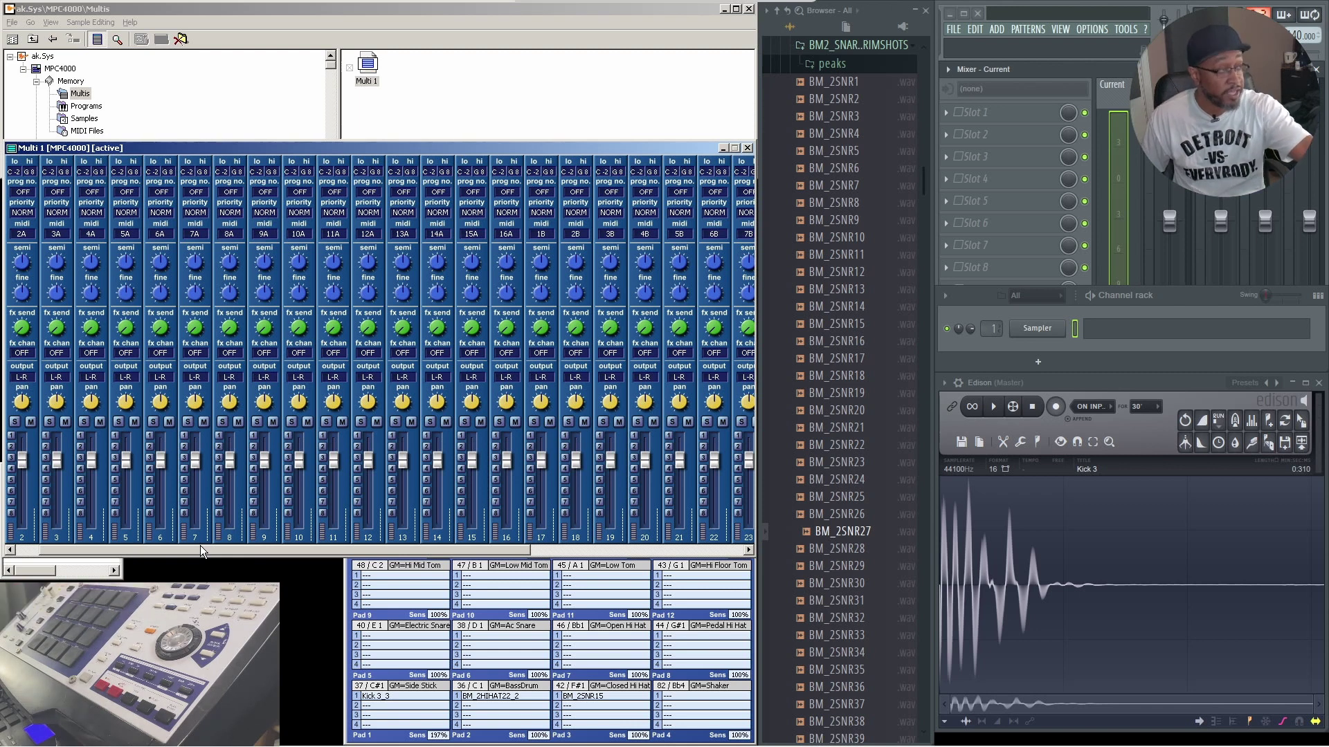
pyautogui.moveTo(141, 552); pyautogui.dragTo(86, 552)
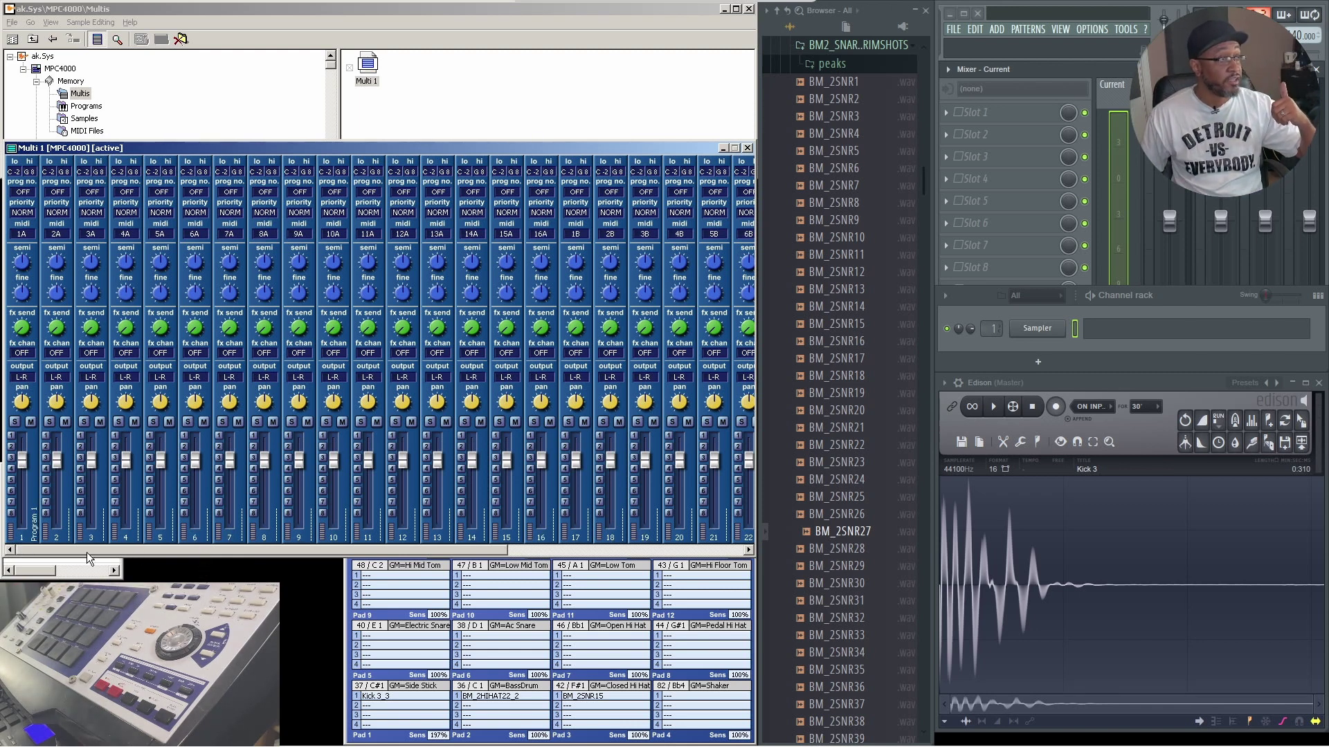
pyautogui.click(748, 149)
# Close the Program 1 editor and load 14 BBL BREAKS into Edison.
pyautogui.click(584, 200)
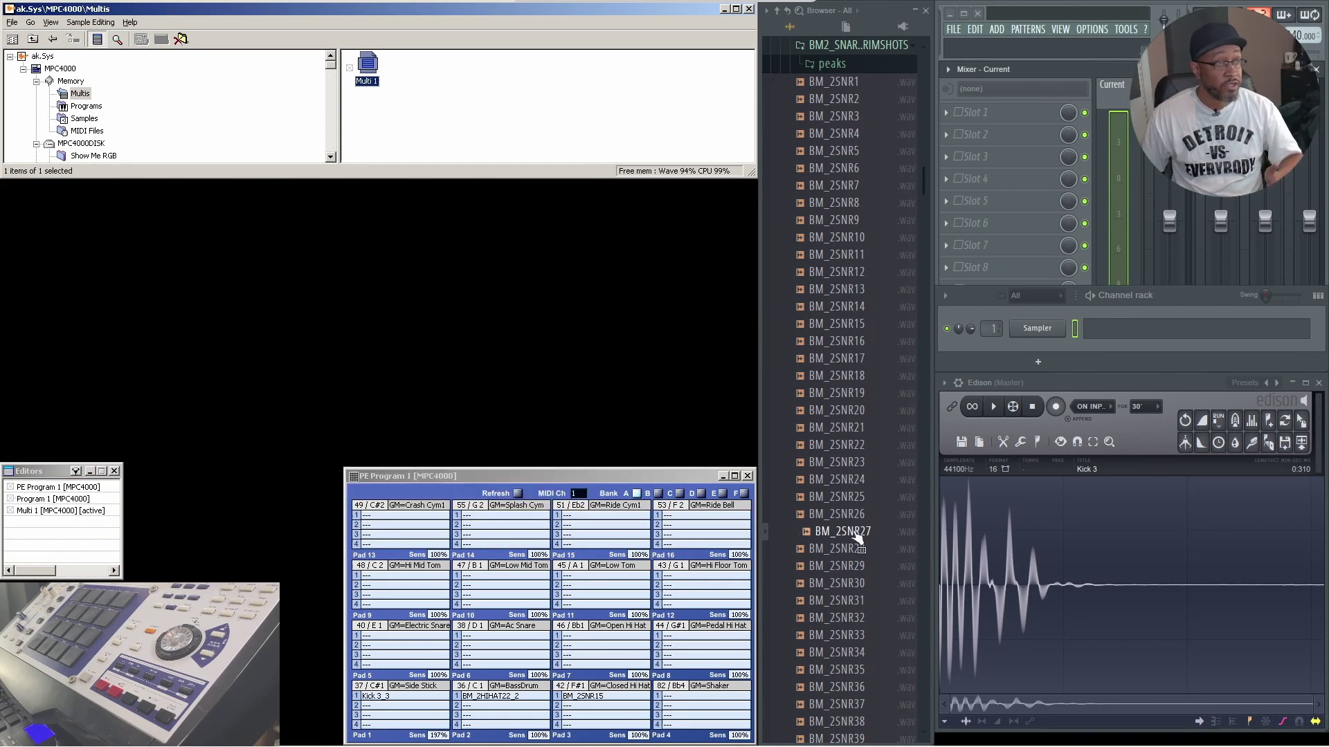
pyautogui.moveTo(854, 514); pyautogui.dragTo(1144, 512)
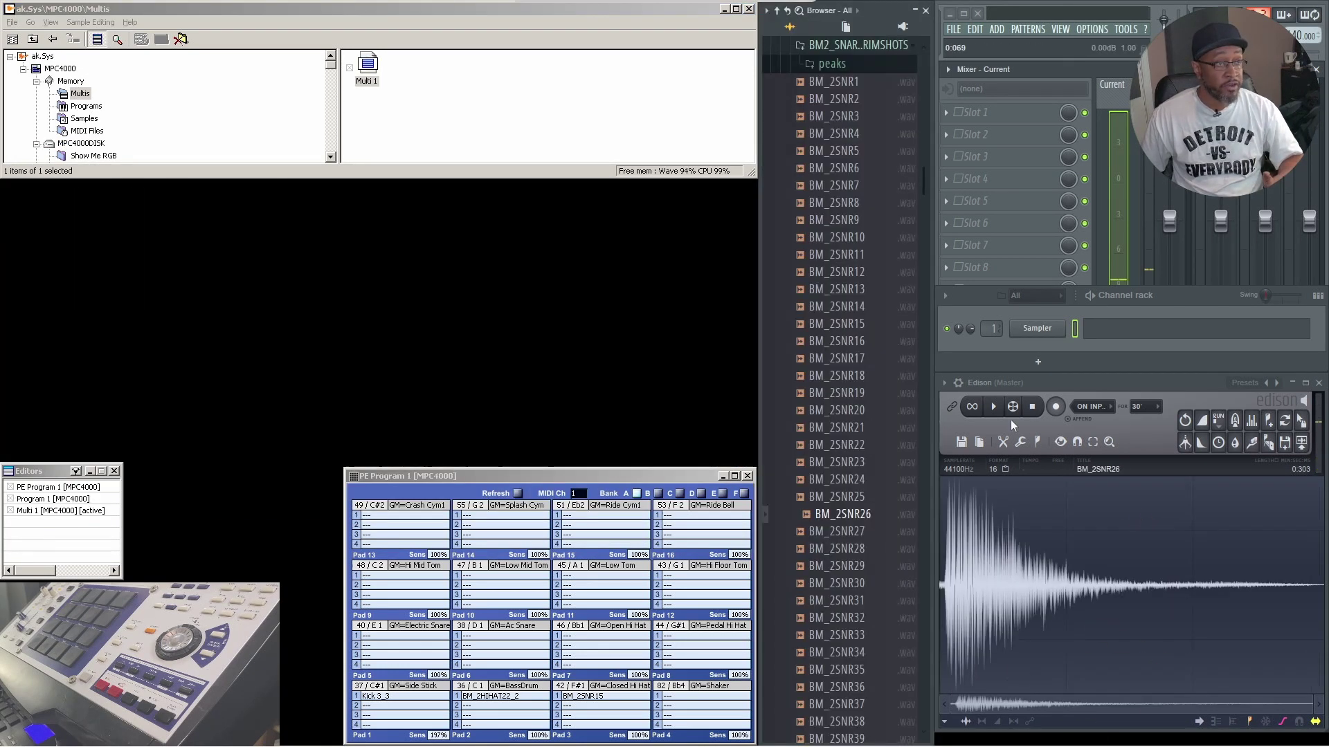
pyautogui.scroll(10, 851, 484)
pyautogui.click(851, 599)
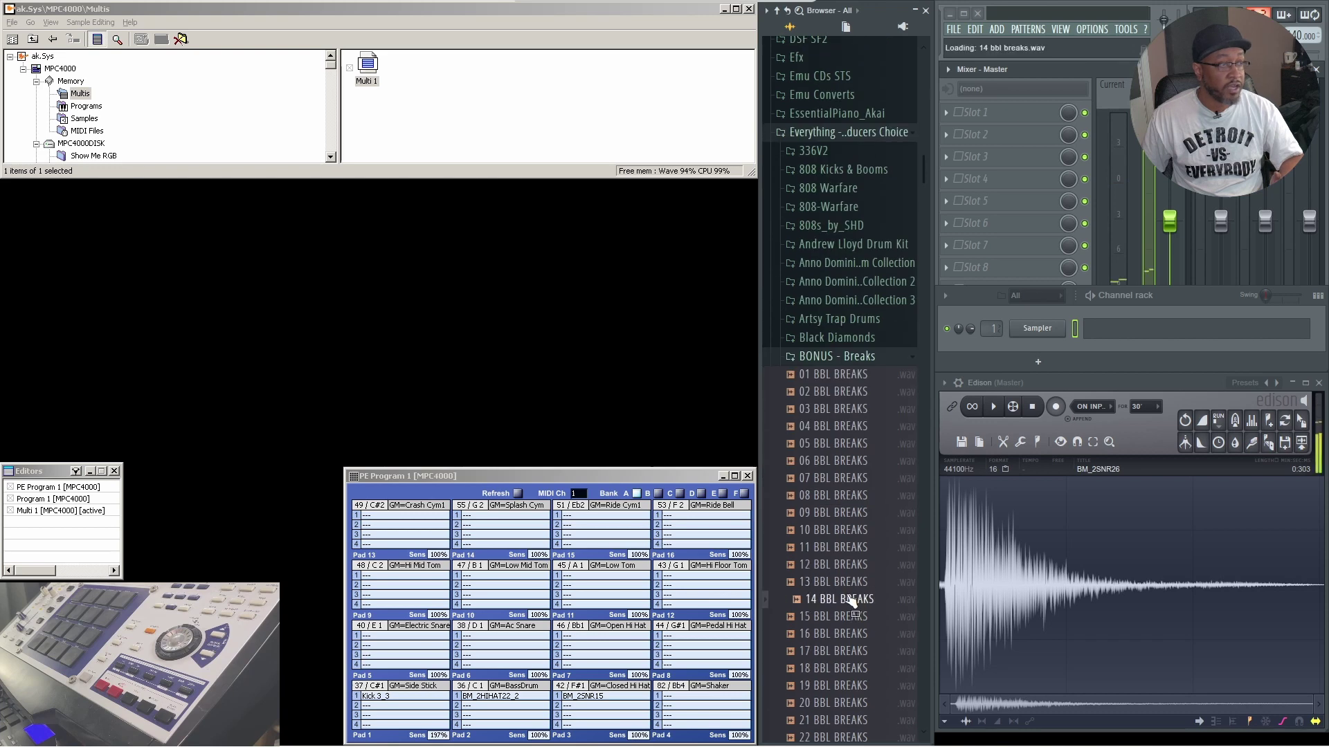
pyautogui.moveTo(856, 602); pyautogui.dragTo(1047, 534)
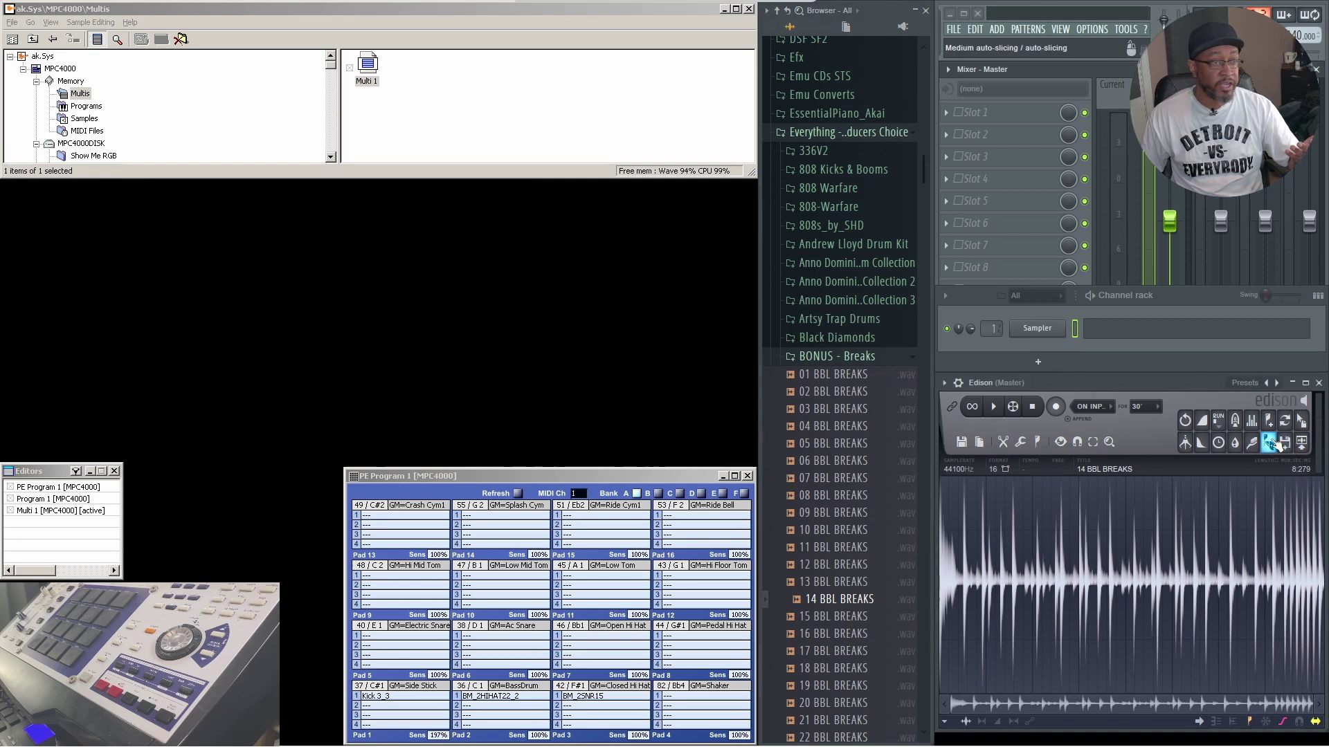
# Auto-slice the break with Sharp sensitivity and convert it to 32-bit.
pyautogui.click(1275, 443)
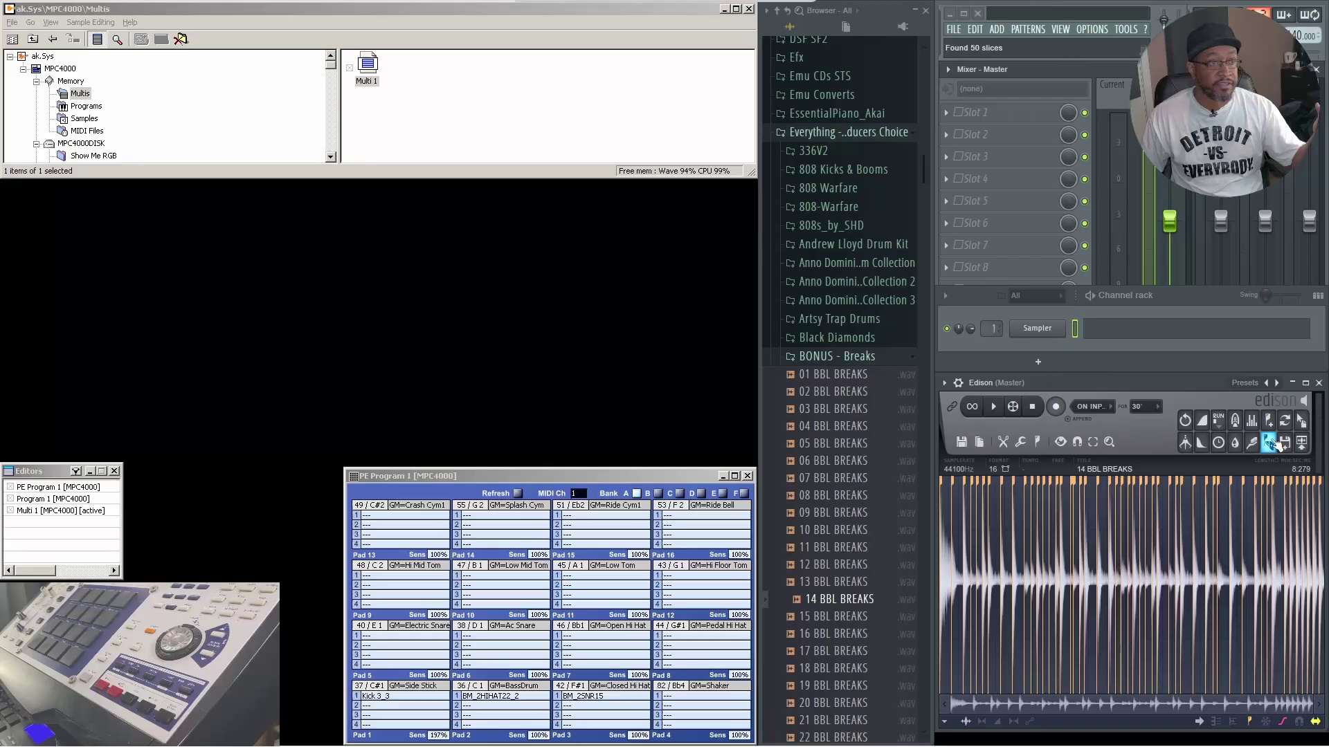
pyautogui.rightClick(1270, 440)
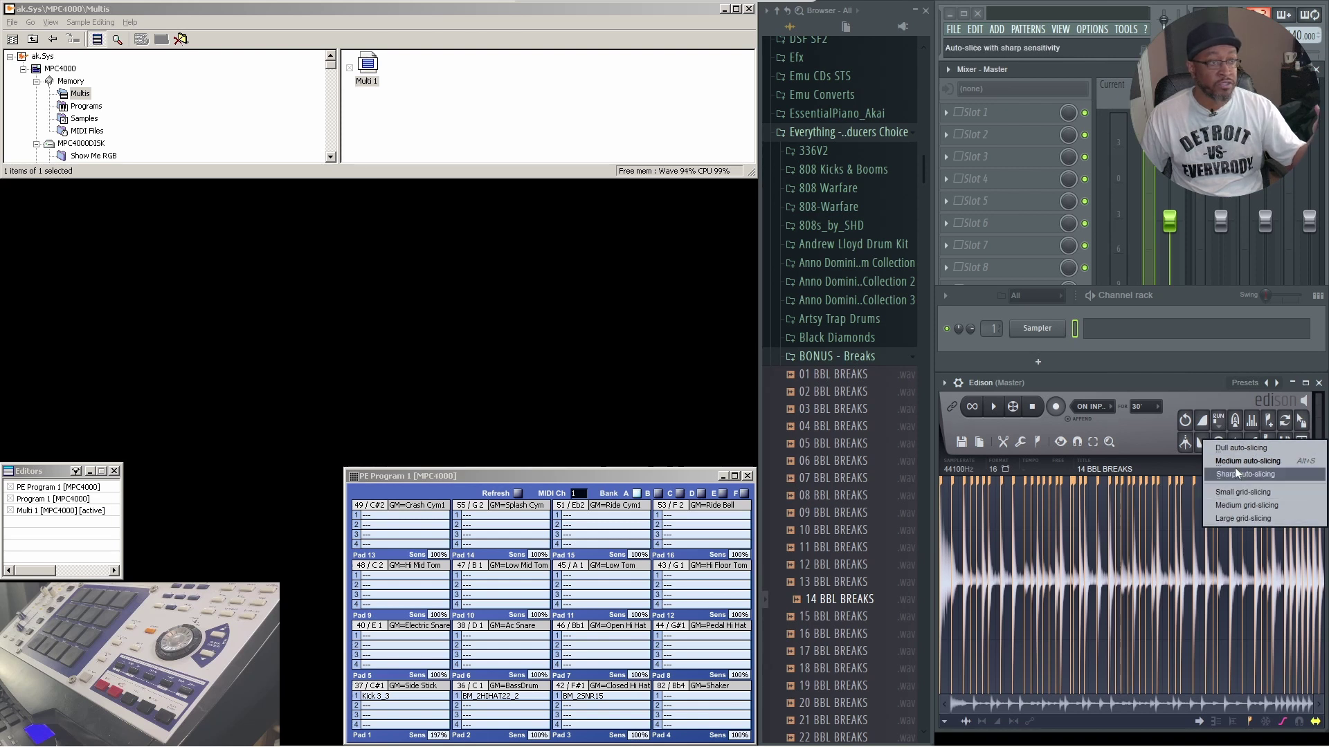
pyautogui.click(1149, 440)
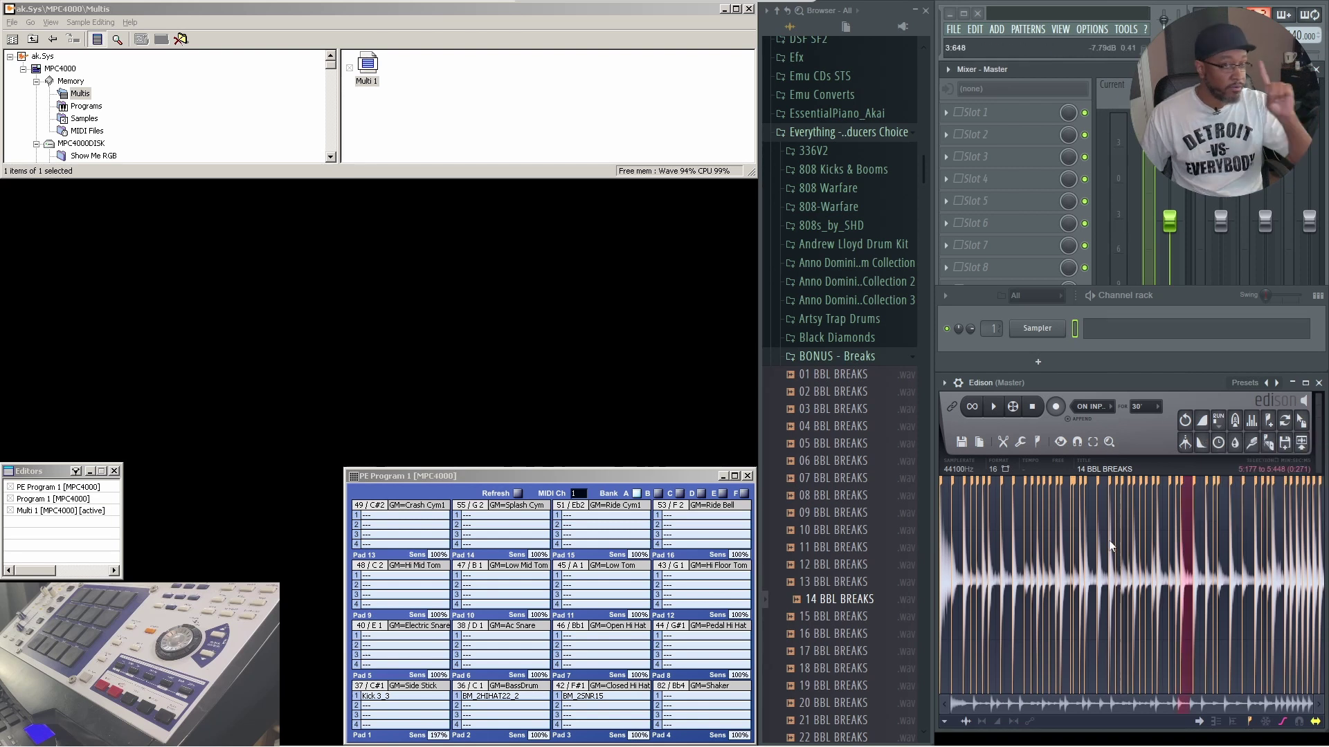
pyautogui.click(999, 475)
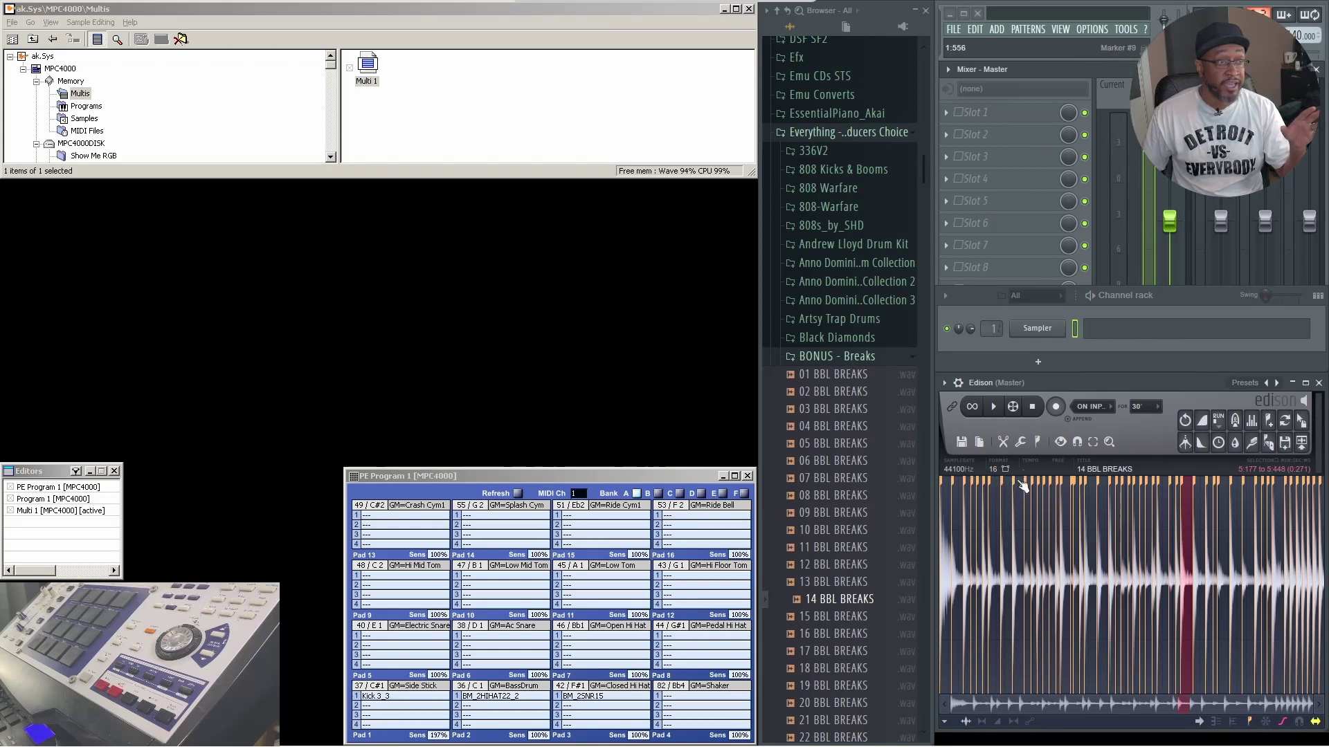
# Drag slice Marker #9 onto Pad 4 and load 05 BBL BREAKS into the sampler channel.
pyautogui.click(995, 407)
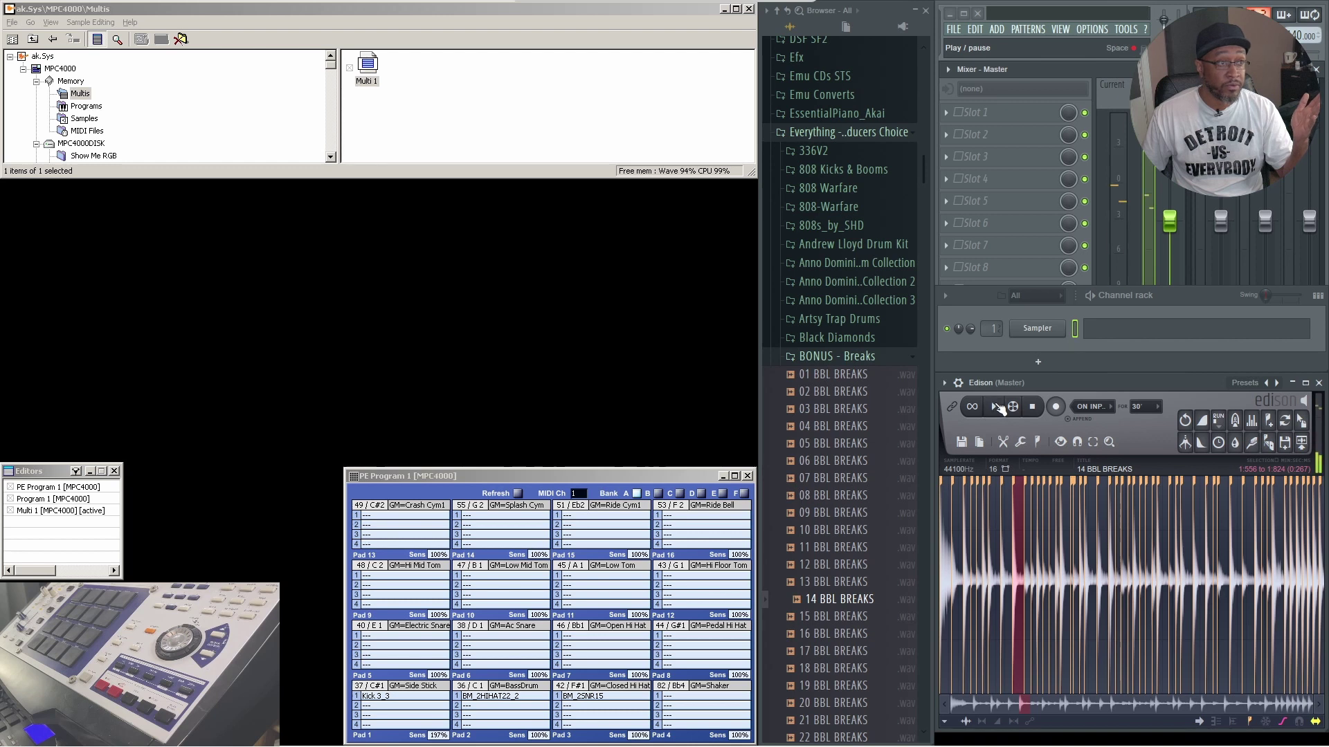
pyautogui.moveTo(1301, 420)
pyautogui.mouseDown()
pyautogui.moveTo(1032, 609)
pyautogui.moveTo(502, 542)
pyautogui.moveTo(706, 699)
pyautogui.mouseUp()
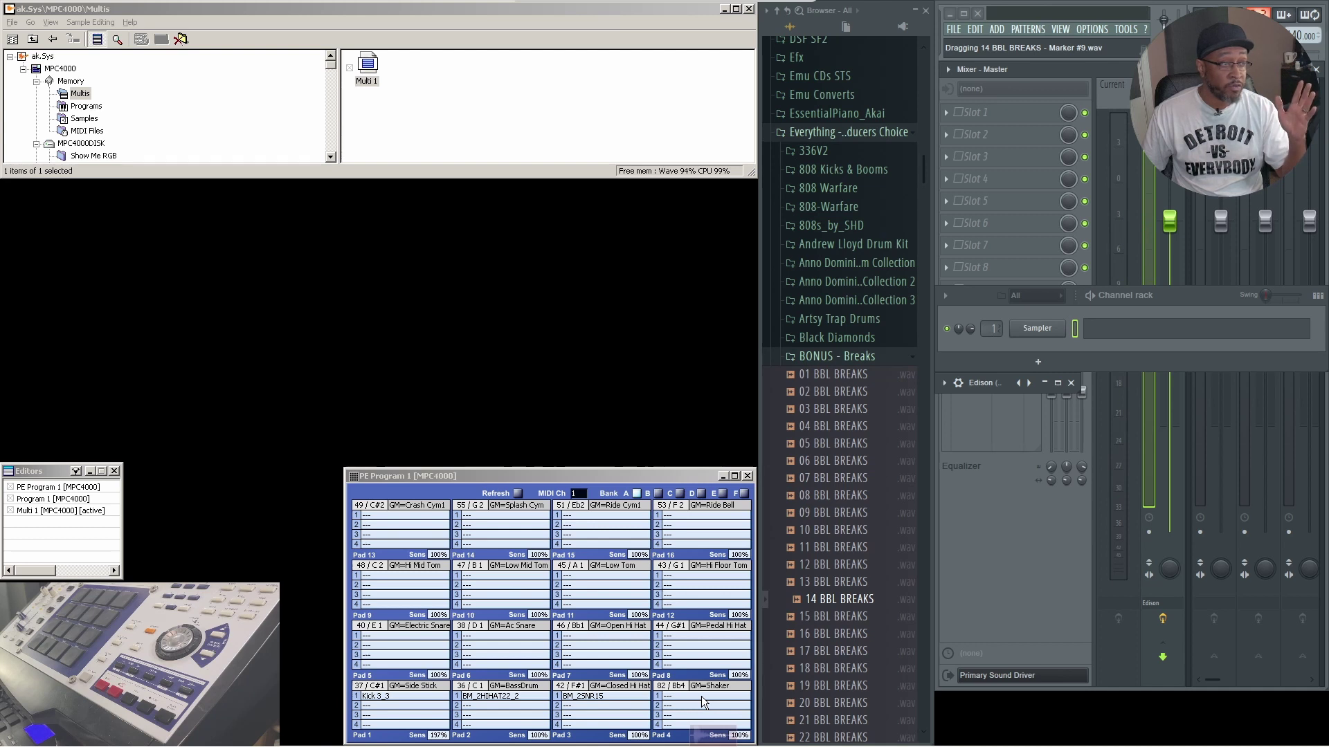
pyautogui.moveTo(701, 701)
pyautogui.mouseDown()
pyautogui.moveTo(711, 626)
pyautogui.moveTo(701, 694)
pyautogui.mouseUp()
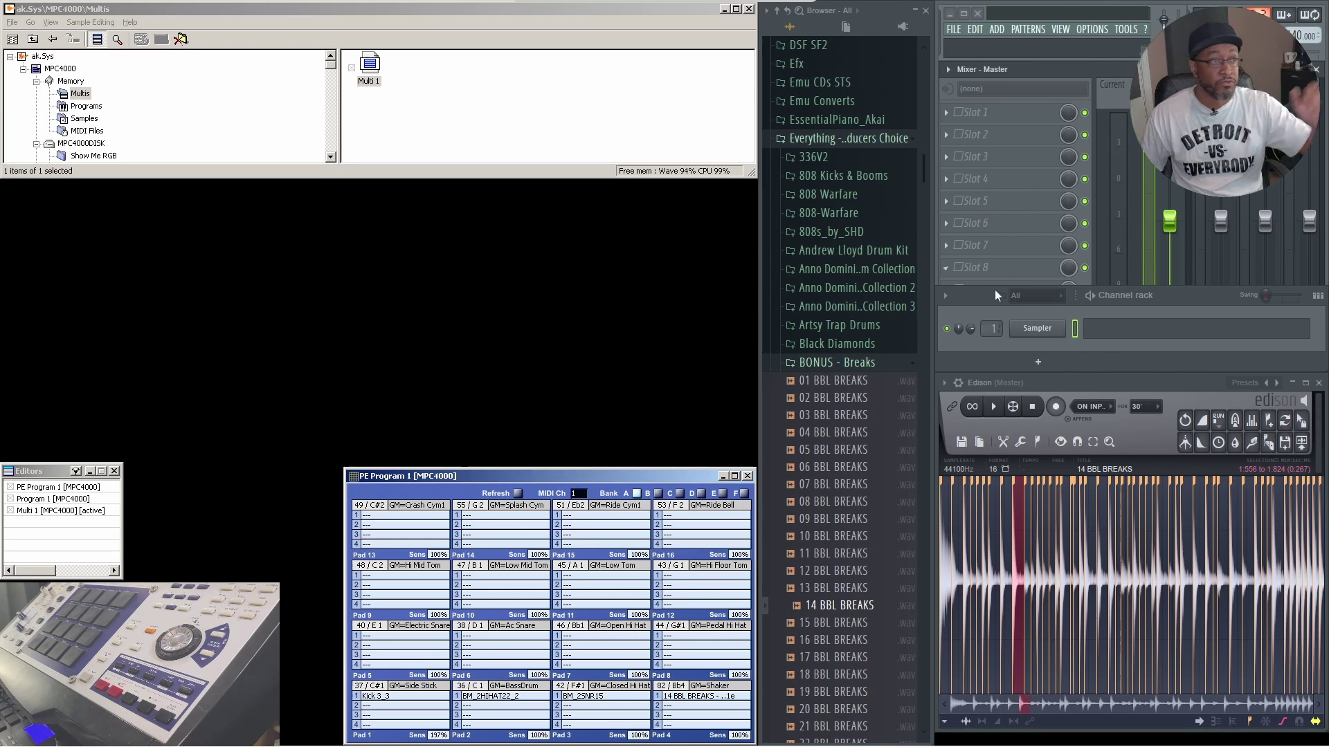
pyautogui.moveTo(1040, 335); pyautogui.dragTo(1058, 398)
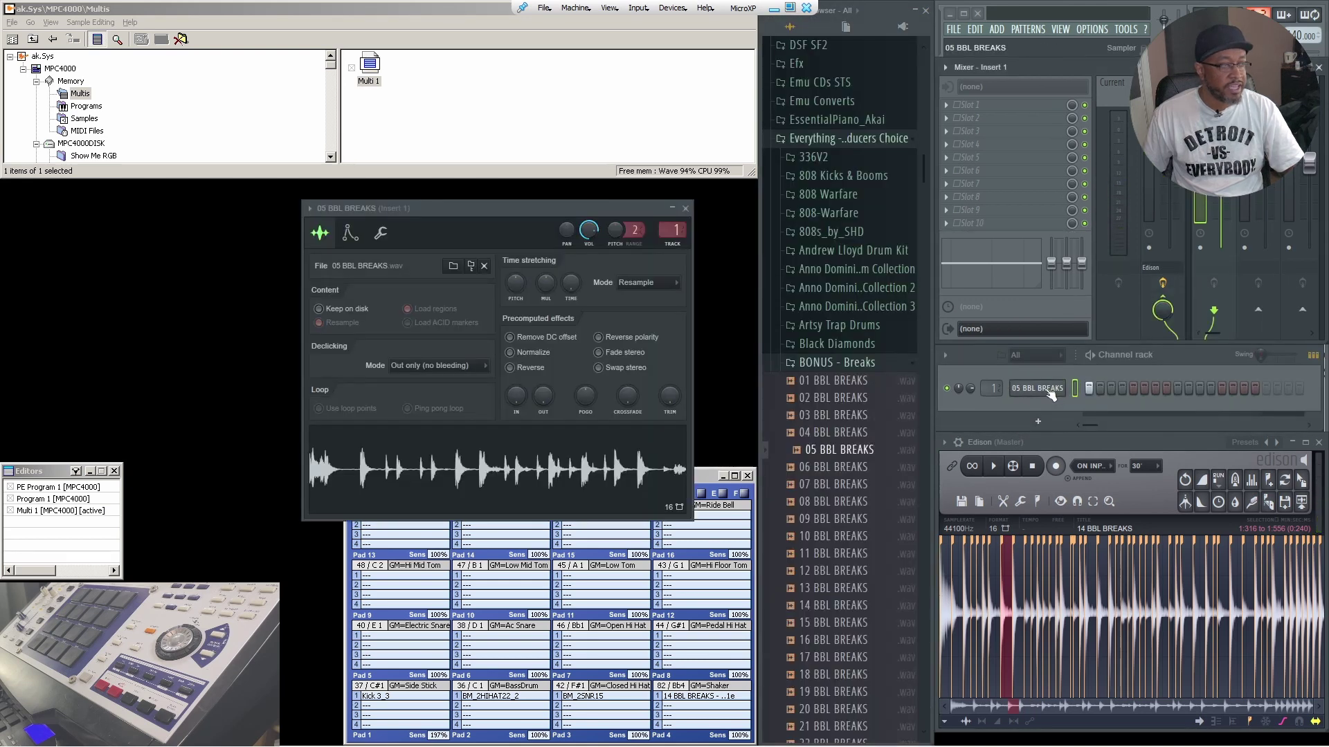
# Load Fruity Compressor into effect slot 3 of the Master mixer track.
pyautogui.click(550, 477)
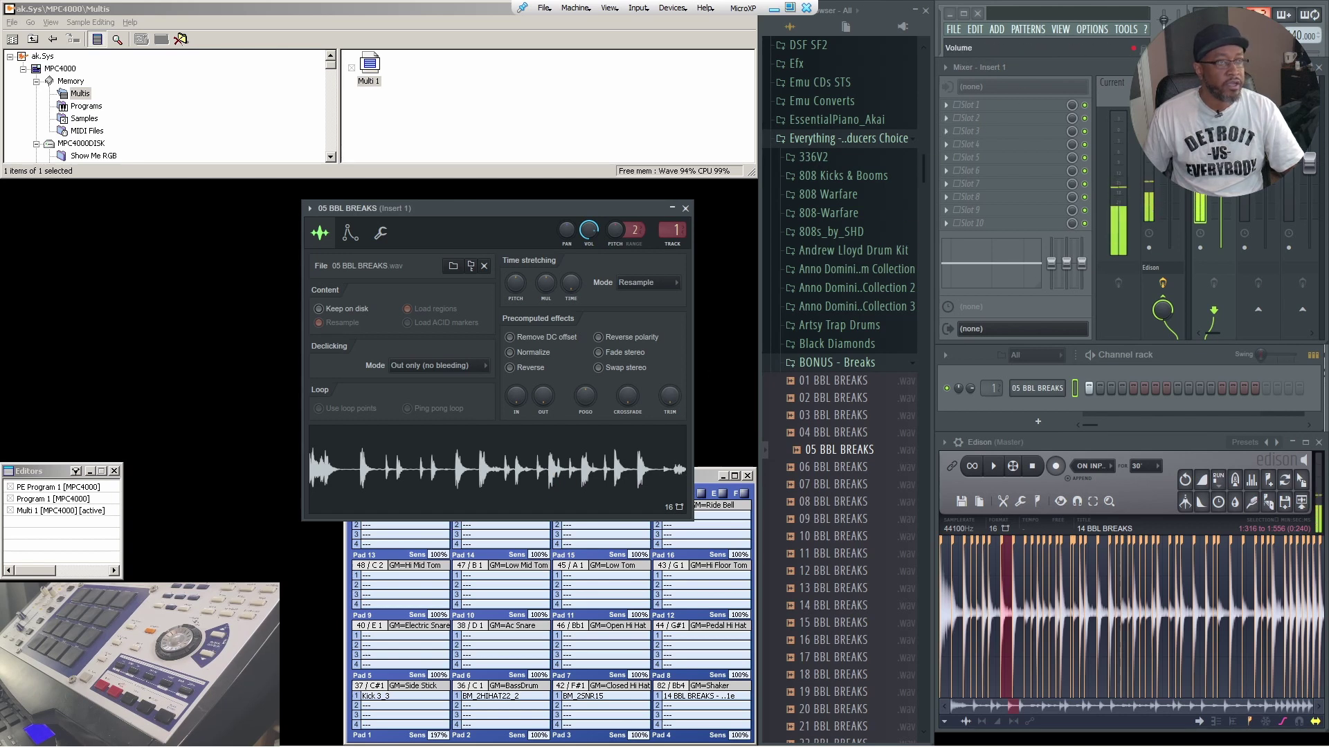
pyautogui.click(1148, 208)
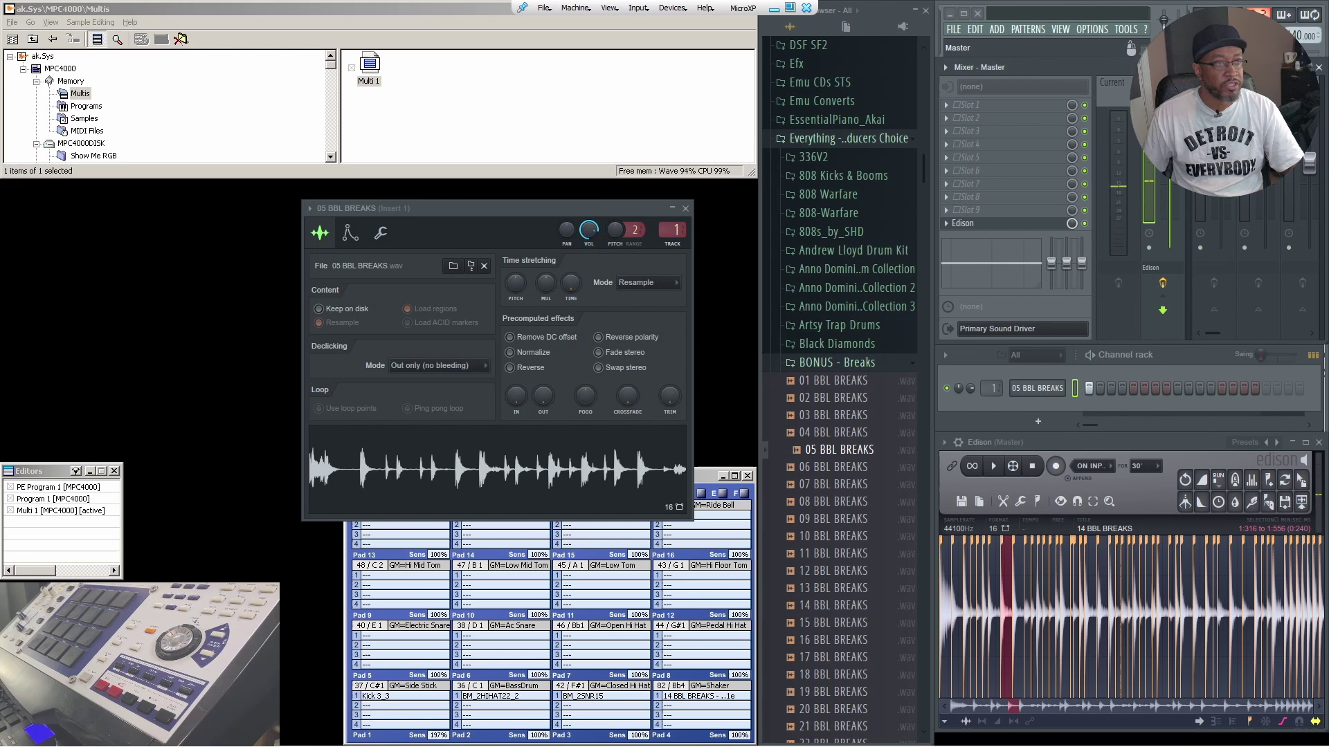
pyautogui.click(946, 131)
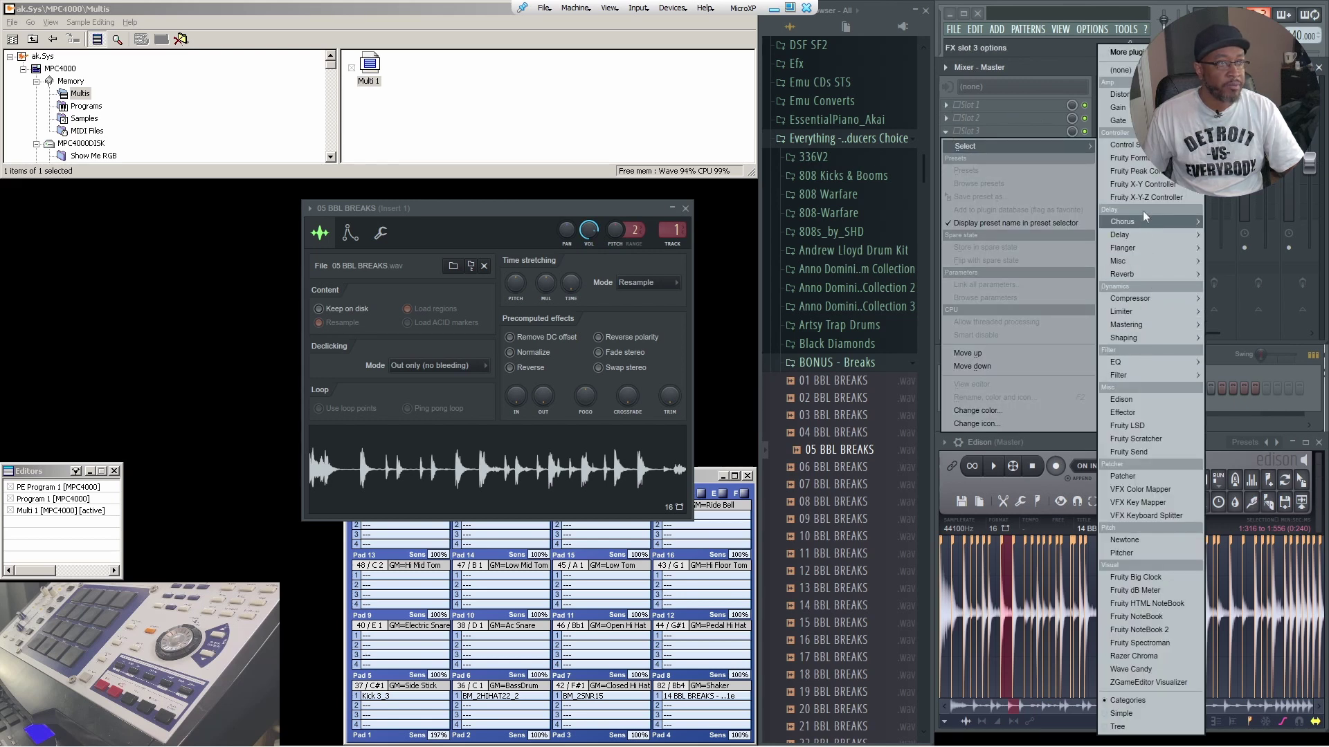
pyautogui.moveTo(1160, 299)
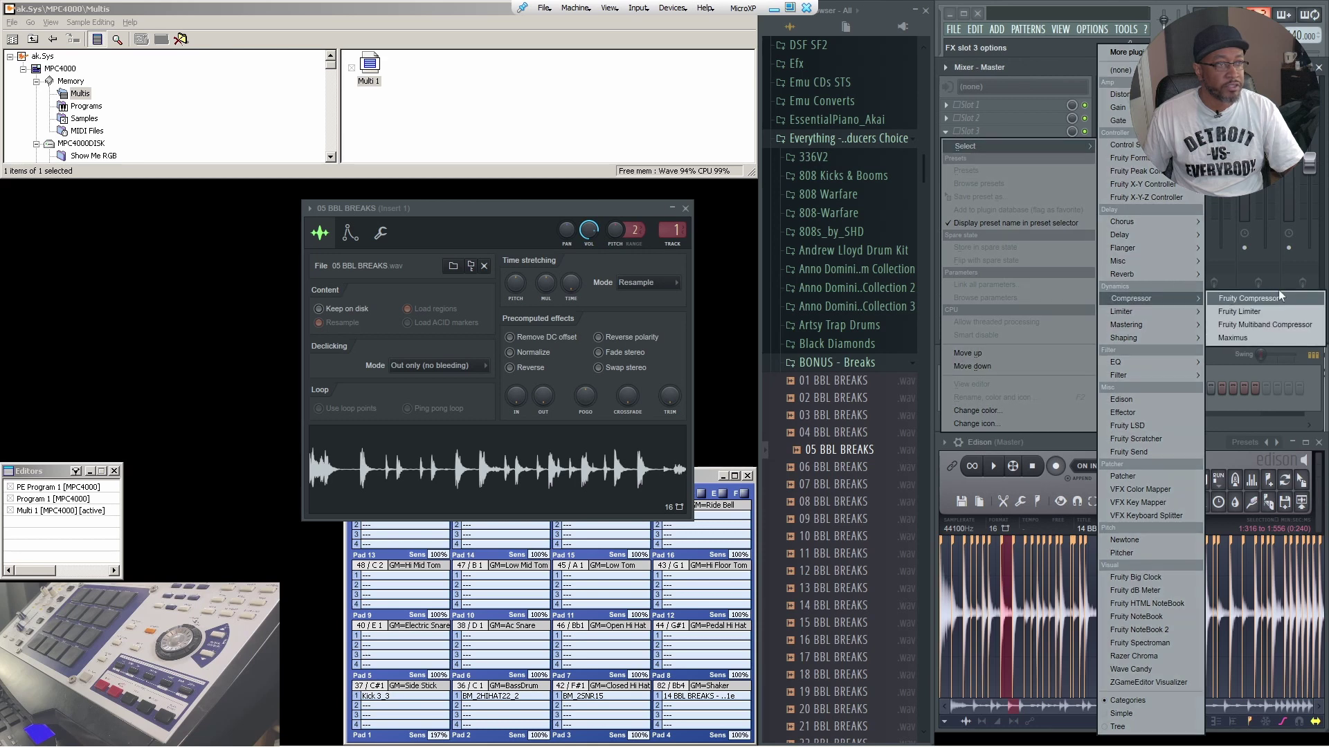
pyautogui.click(1249, 299)
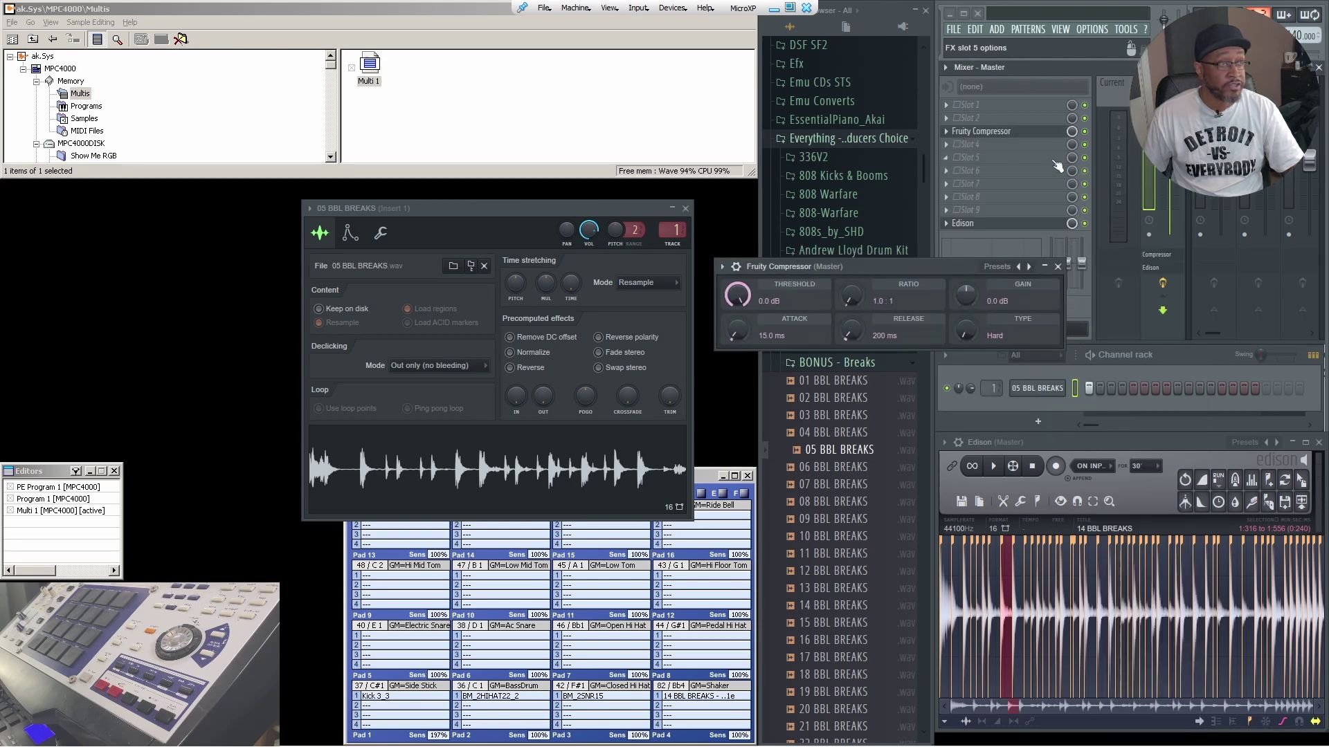
# Set the compressor to -34.1 dB threshold, 8.9:1 ratio and 84.4 ms attack while the break plays.
pyautogui.click(581, 504)
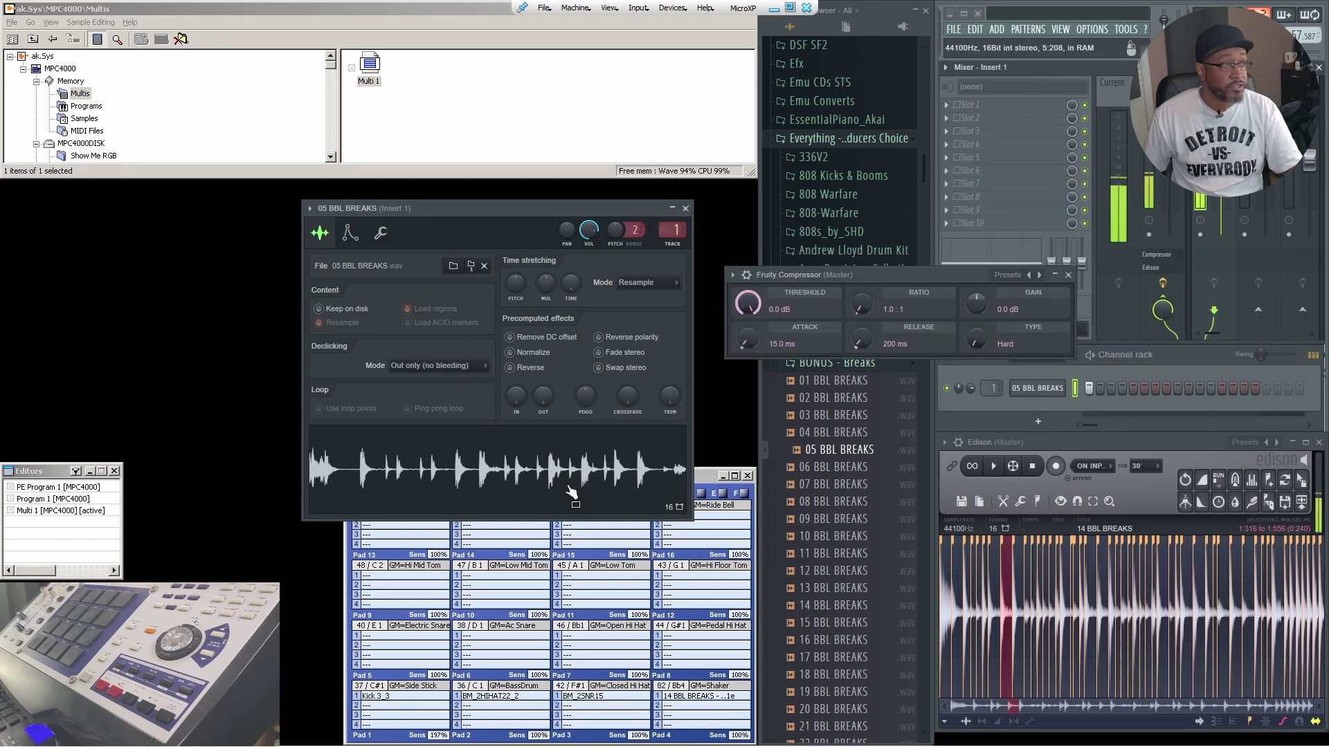
pyautogui.moveTo(766, 299); pyautogui.dragTo(766, 346)
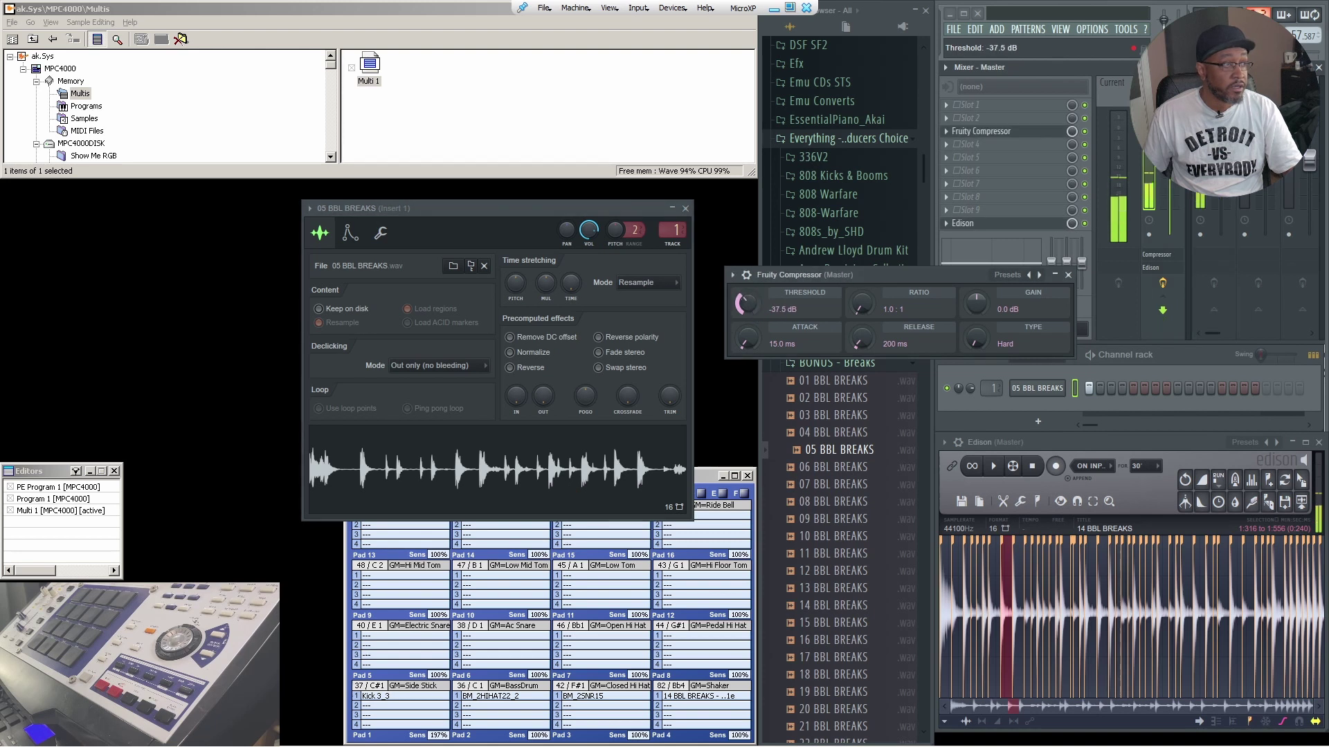
pyautogui.moveTo(862, 303); pyautogui.dragTo(862, 280)
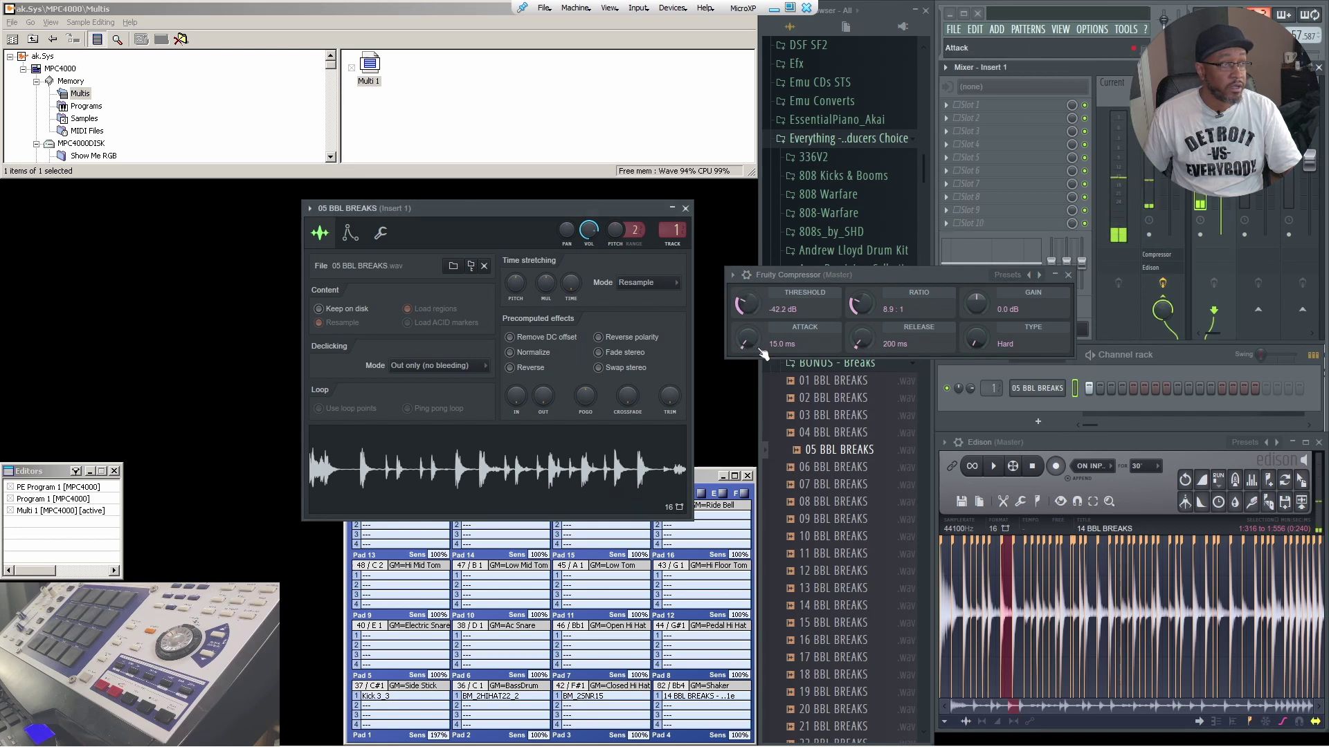
pyautogui.moveTo(746, 339); pyautogui.dragTo(746, 294)
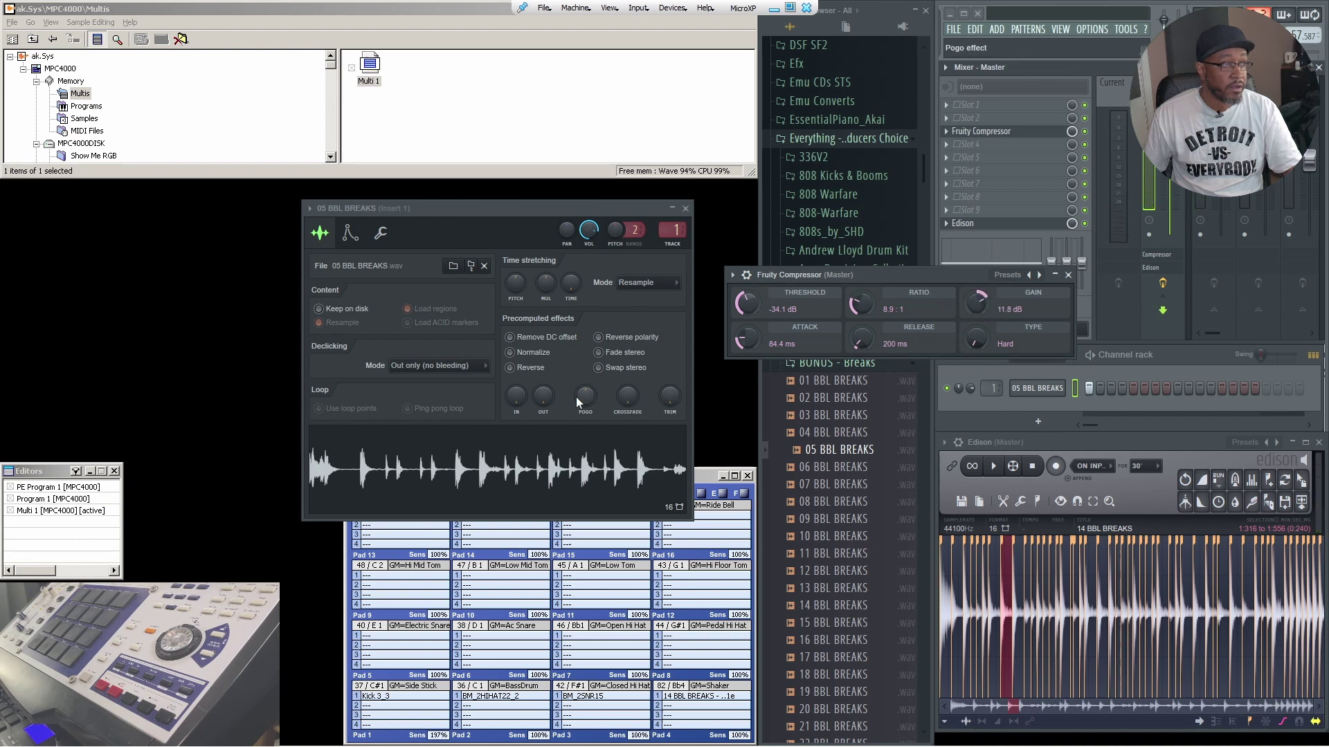
pyautogui.click(554, 448)
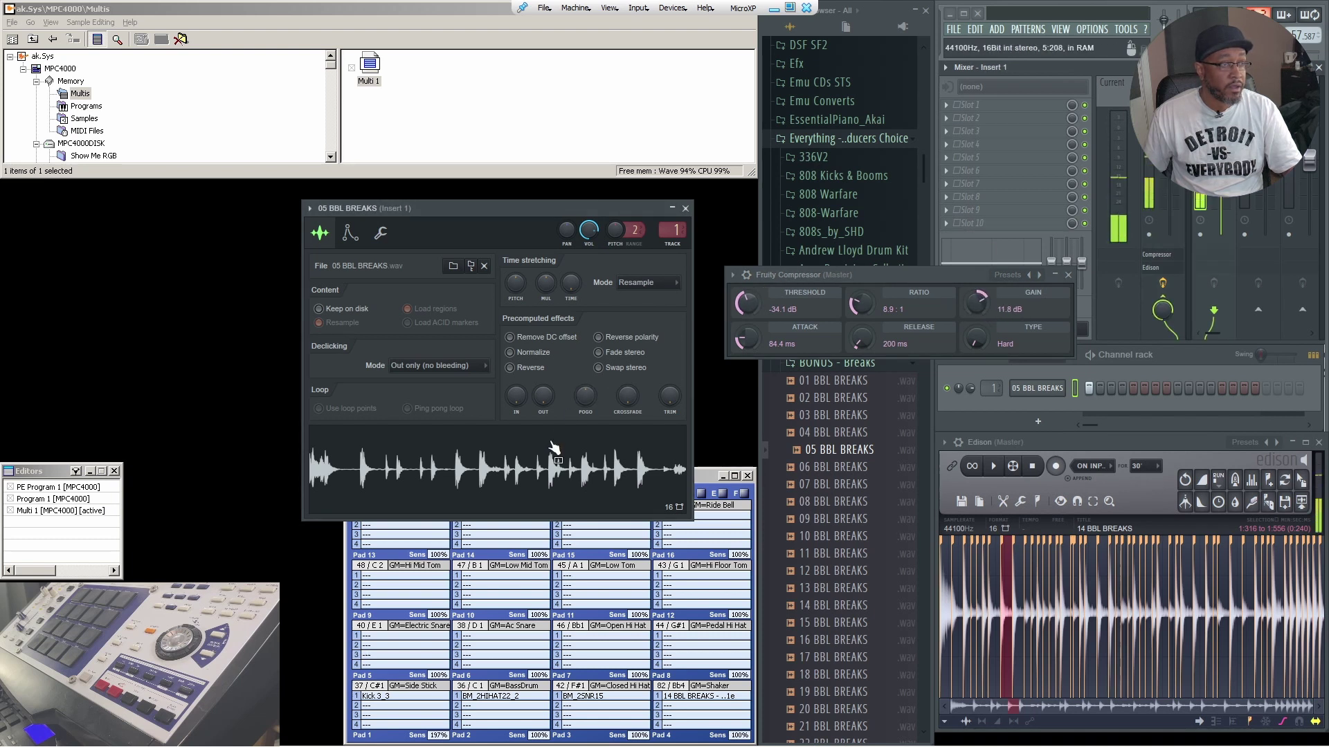
# Record the compressed break into a new, empty Edison sample.
pyautogui.click(962, 503)
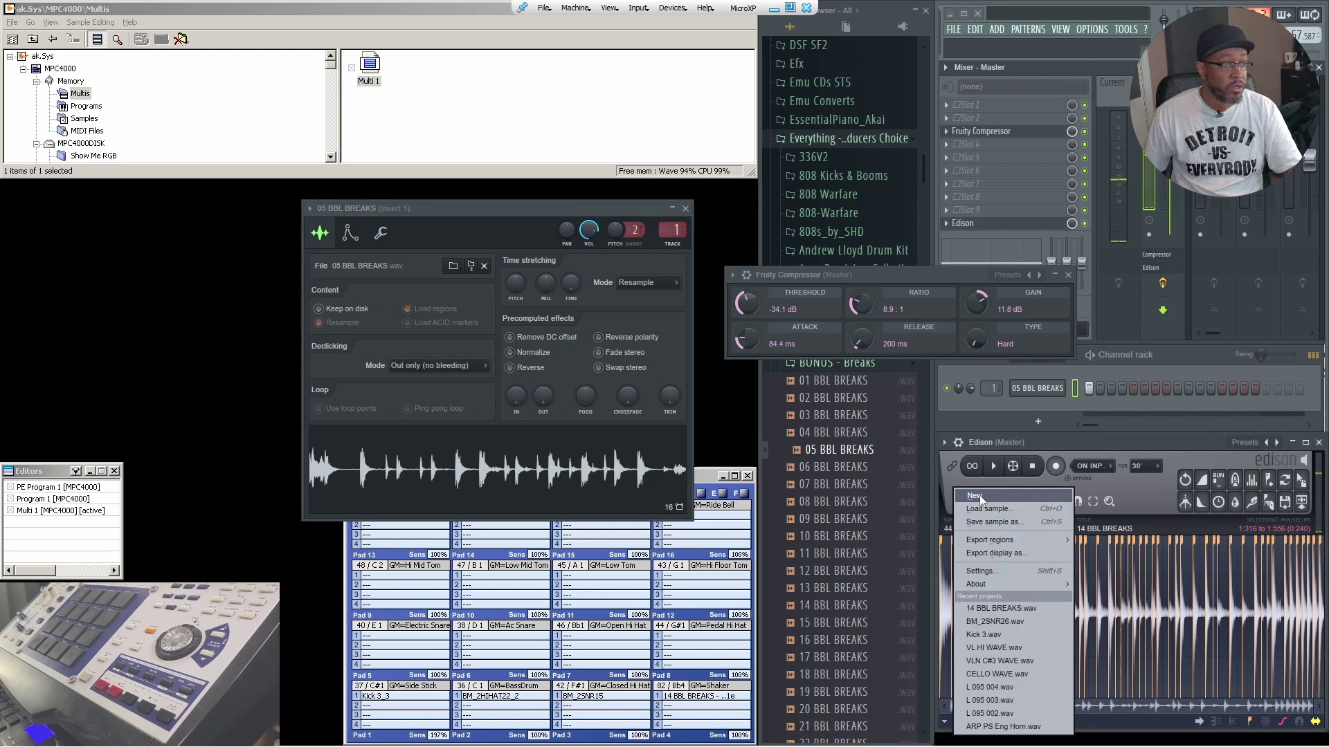
pyautogui.click(983, 501)
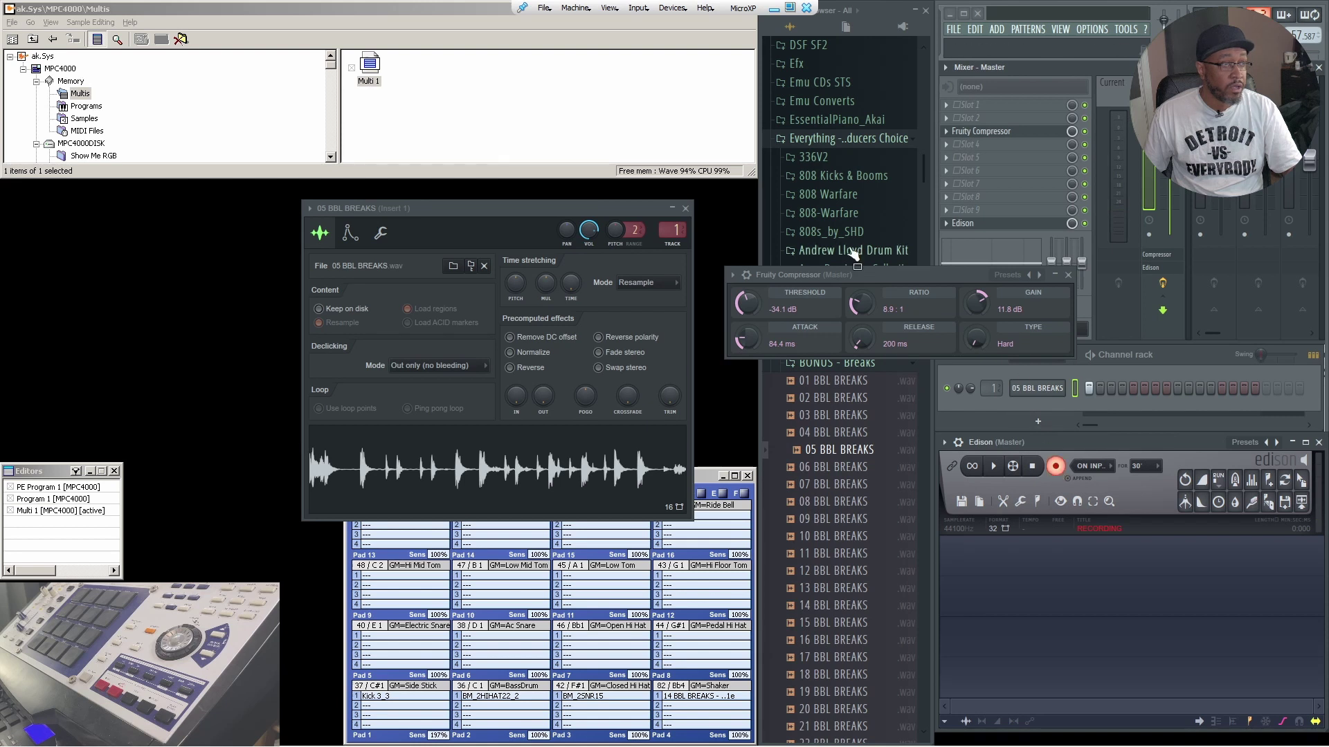
pyautogui.click(457, 457)
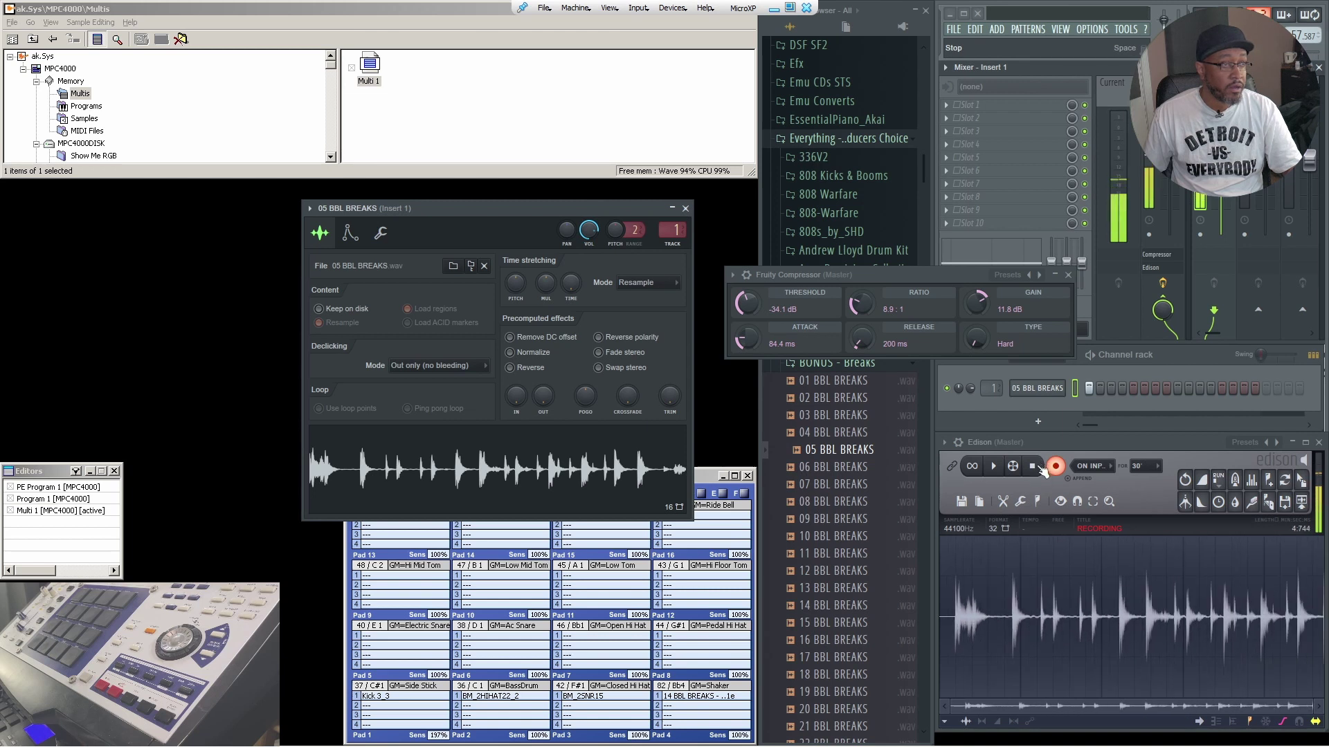
pyautogui.click(1032, 467)
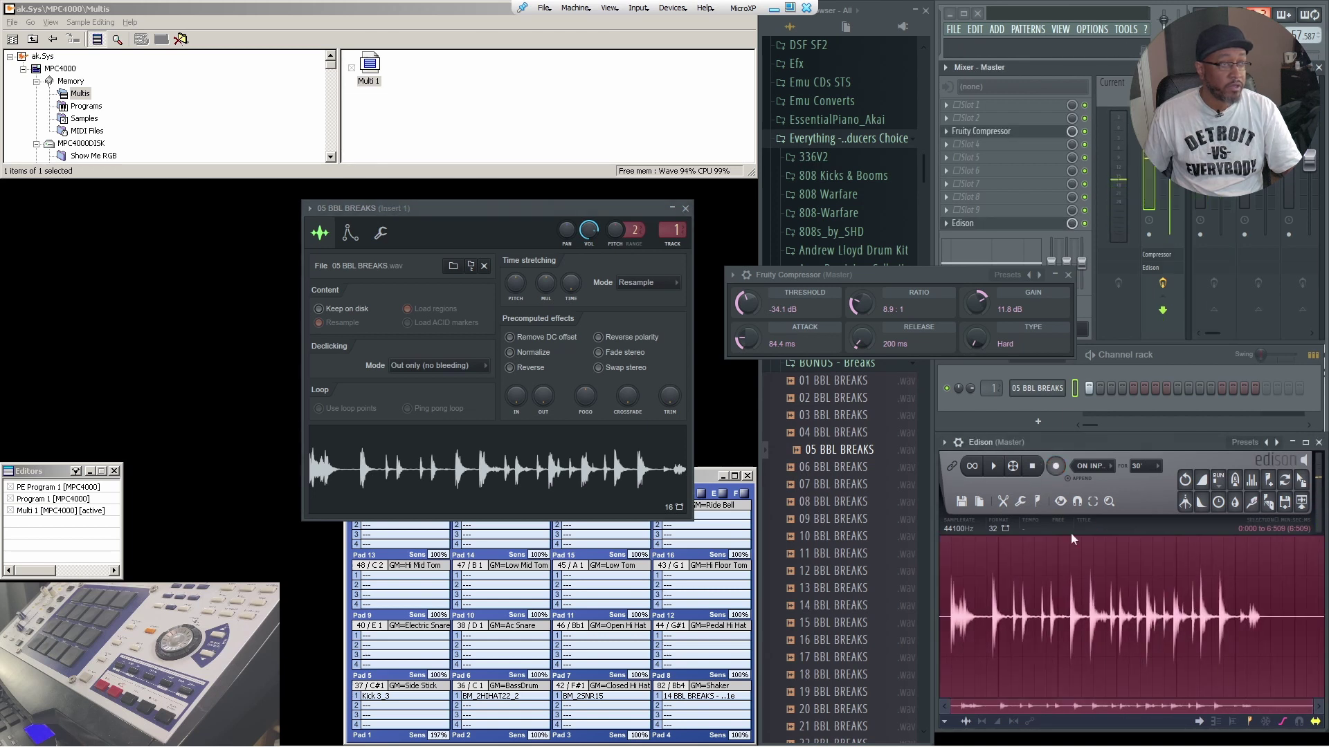
# Normalize the recording and load it into the 05 BBL BREAKS sampler channel.
pyautogui.rightClick(1071, 598)
pyautogui.moveTo(1107, 638)
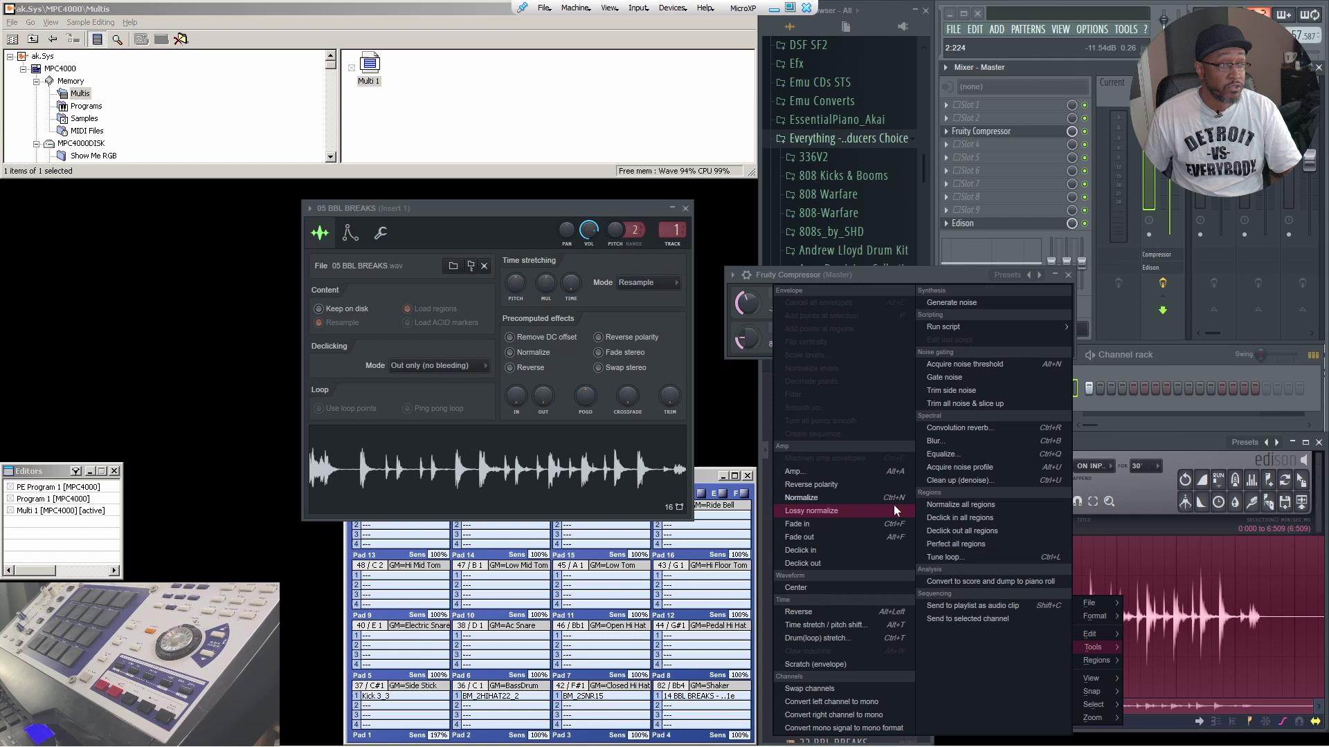
pyautogui.click(896, 497)
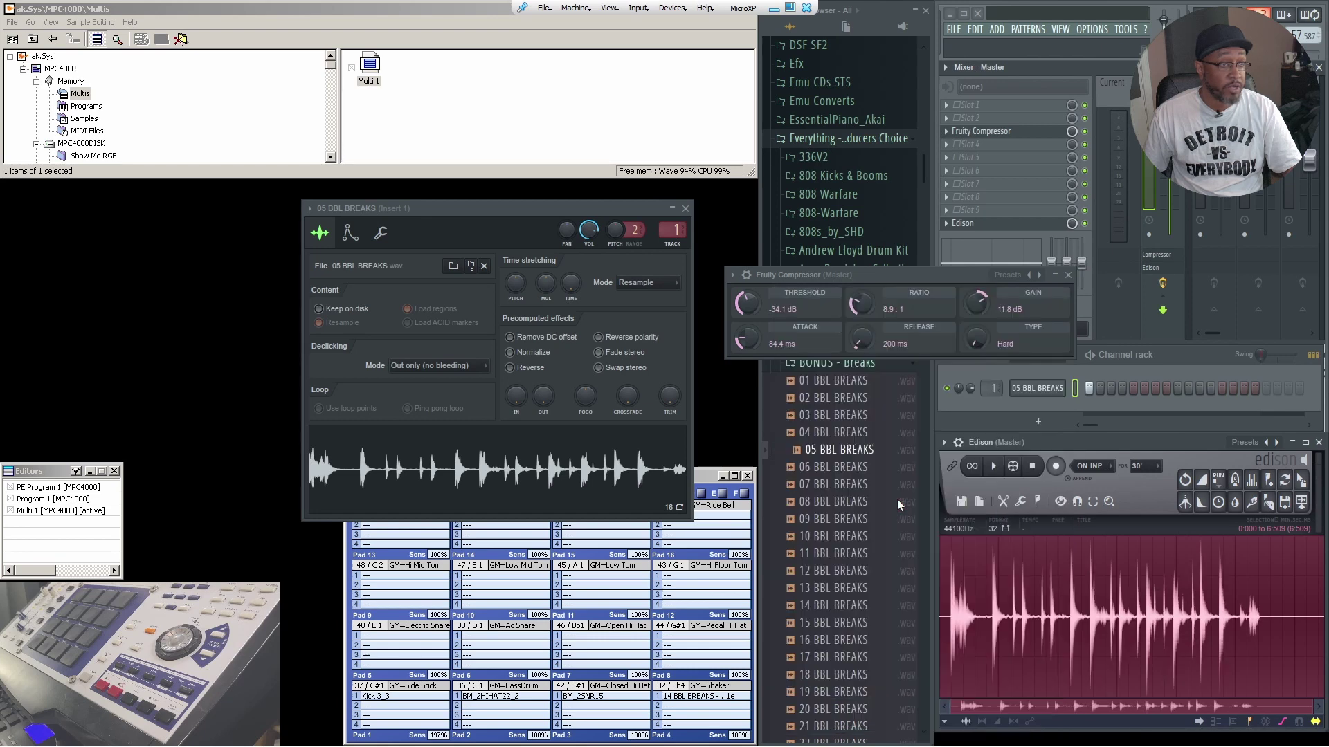
pyautogui.click(997, 470)
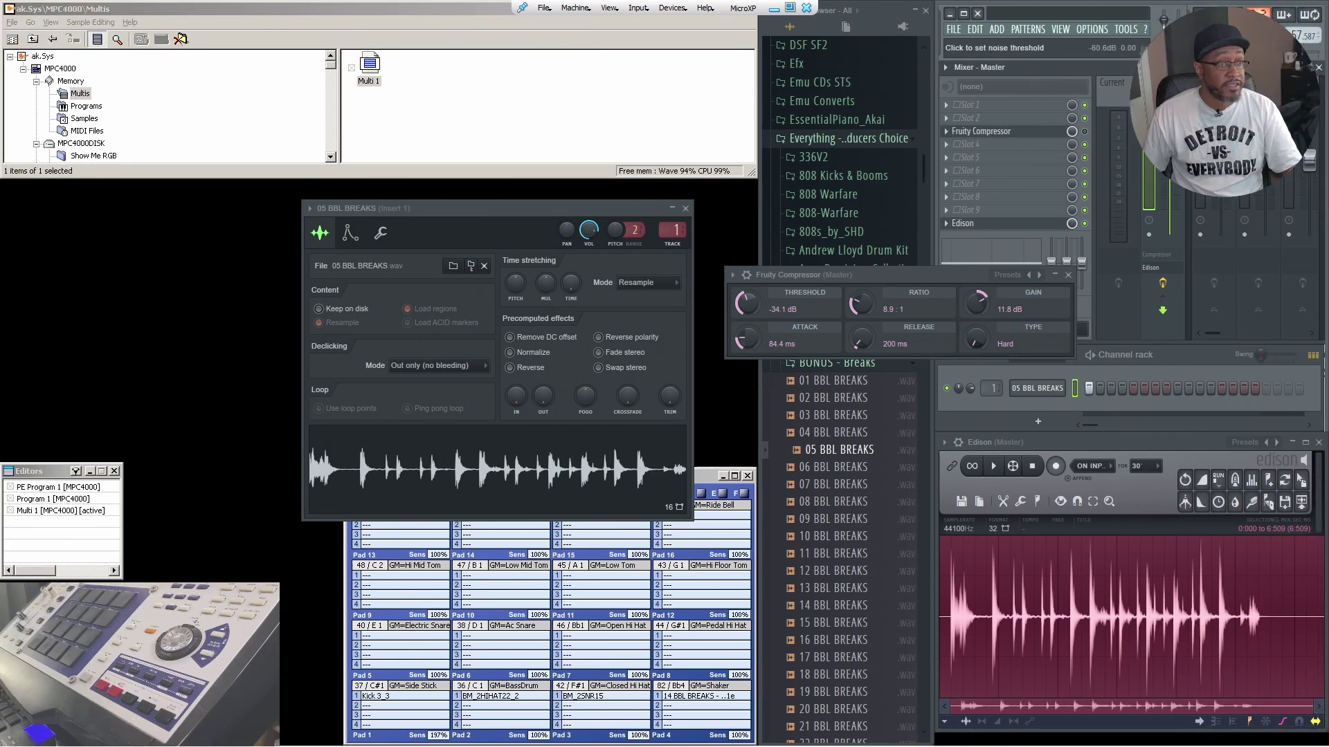
pyautogui.moveTo(1301, 480); pyautogui.dragTo(1040, 392)
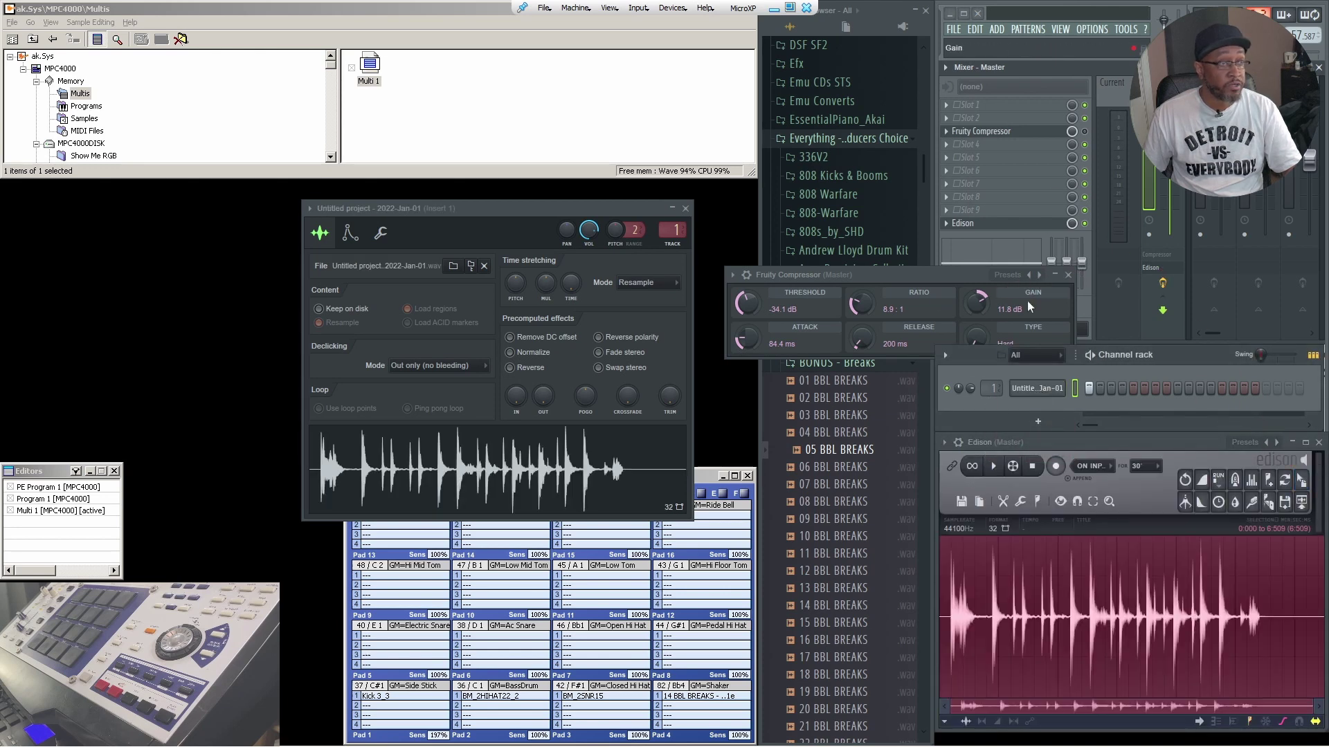
# Replace the compressor with Fruity Convolver using the Evnt - Does EMT 250 preset.
pyautogui.click(1068, 275)
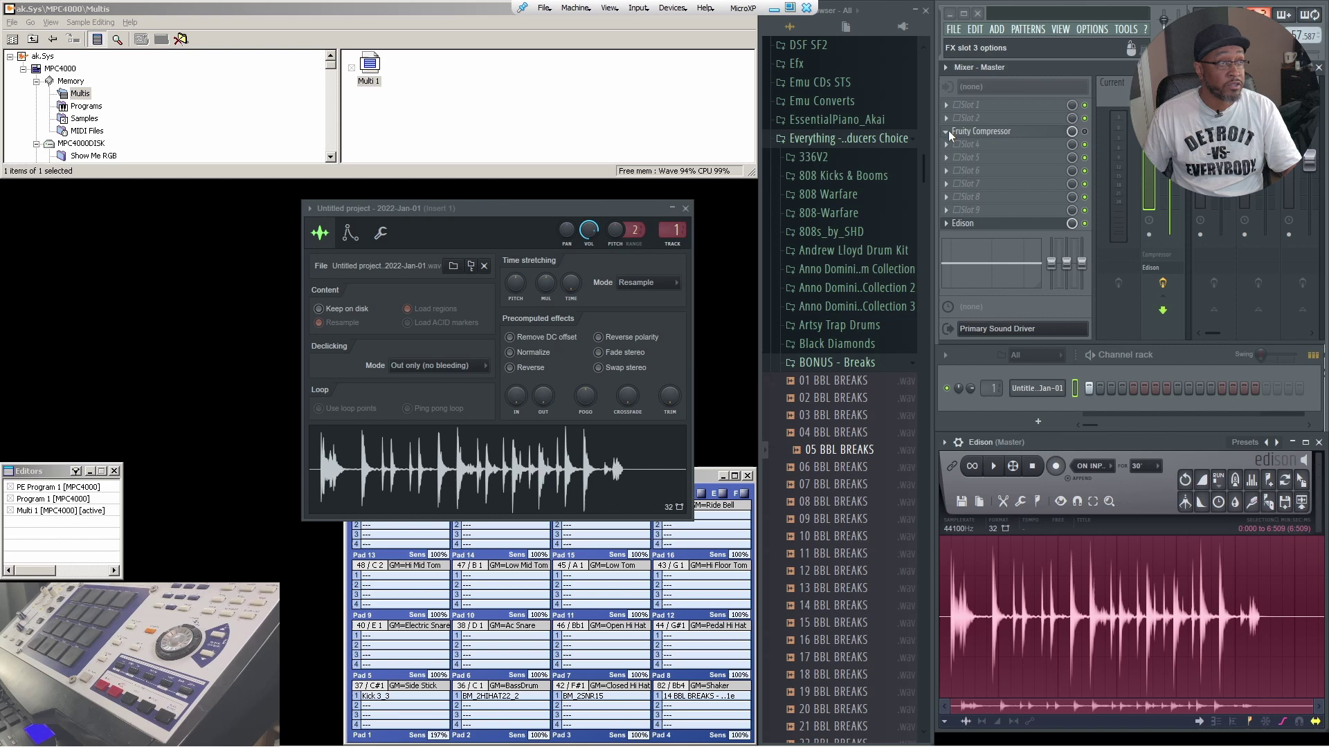
pyautogui.click(947, 131)
pyautogui.moveTo(1012, 148)
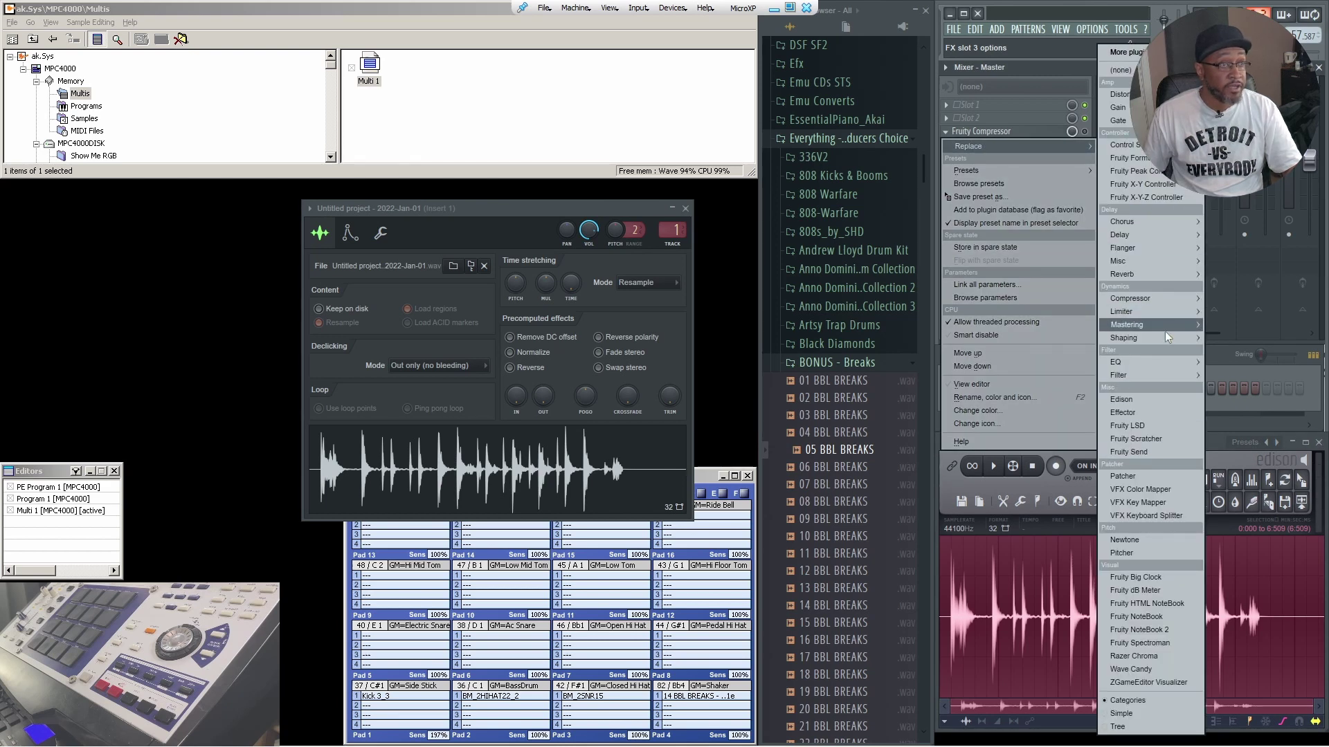
pyautogui.moveTo(1156, 274)
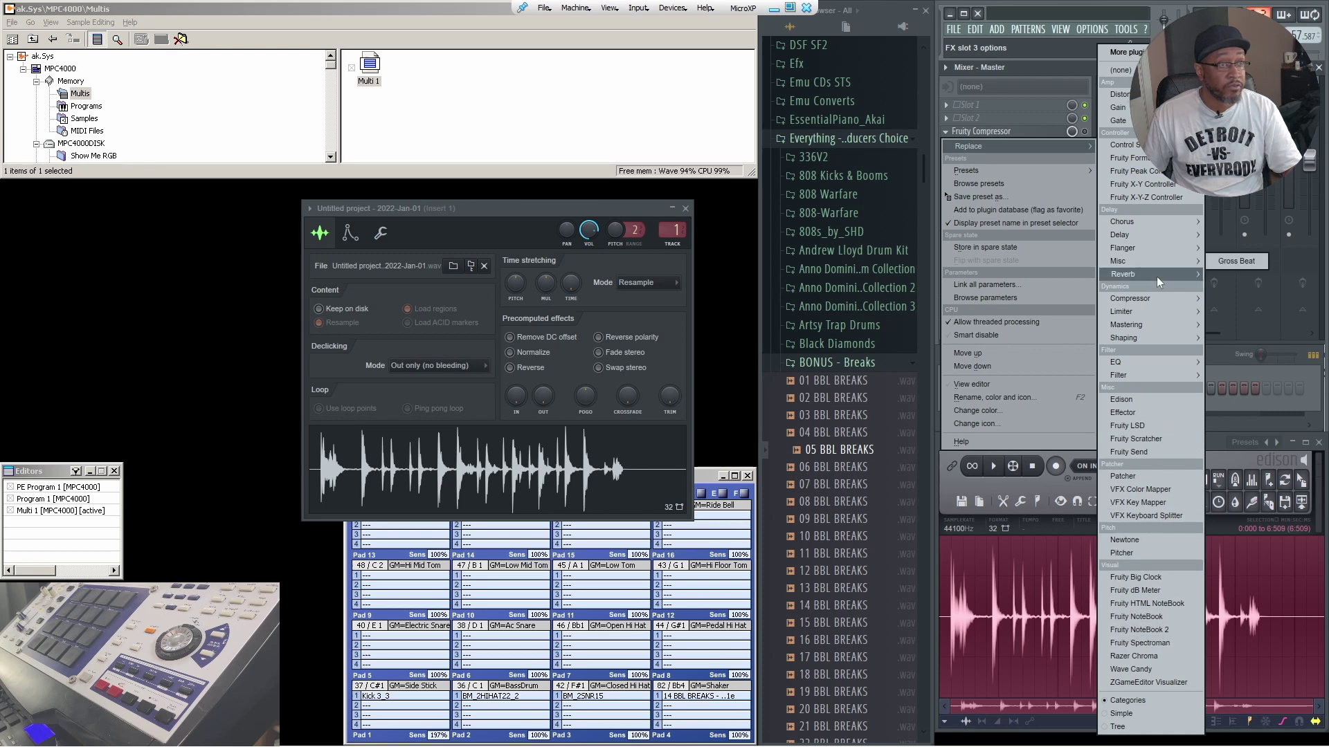
pyautogui.click(1223, 277)
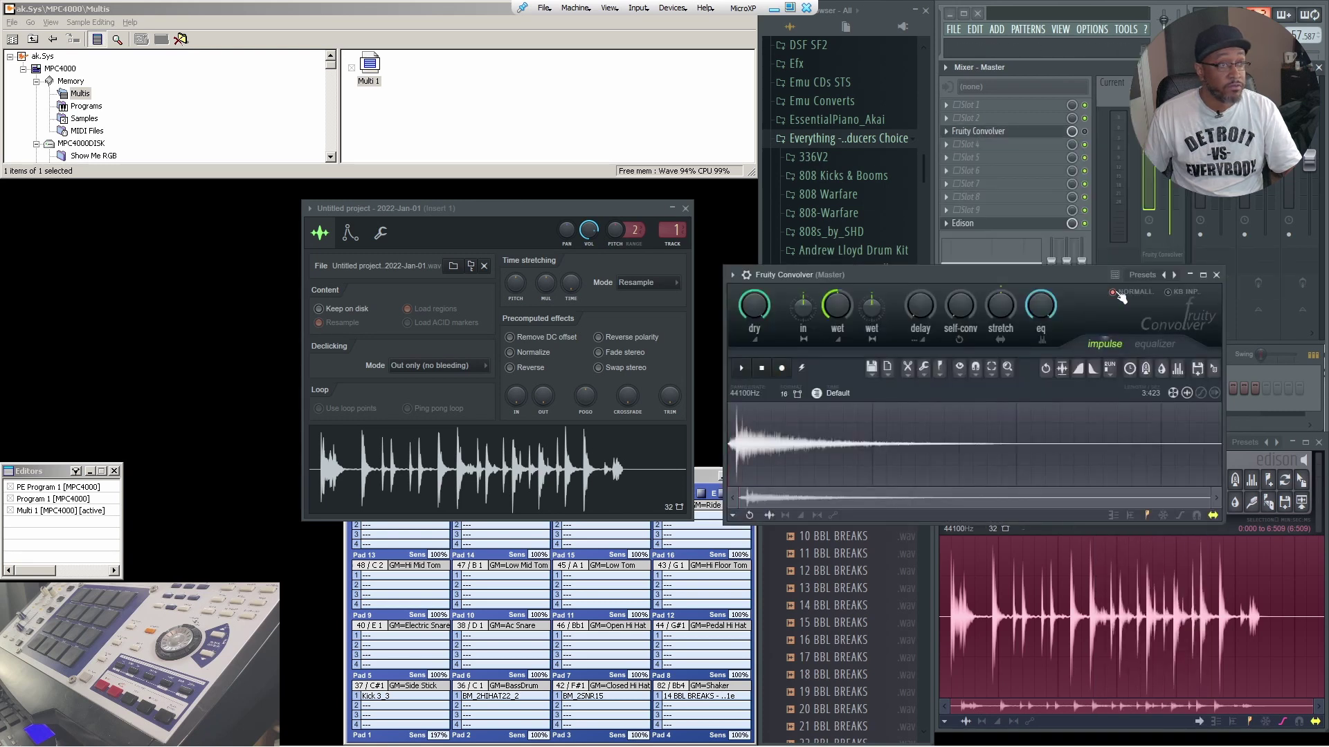
pyautogui.click(1143, 274)
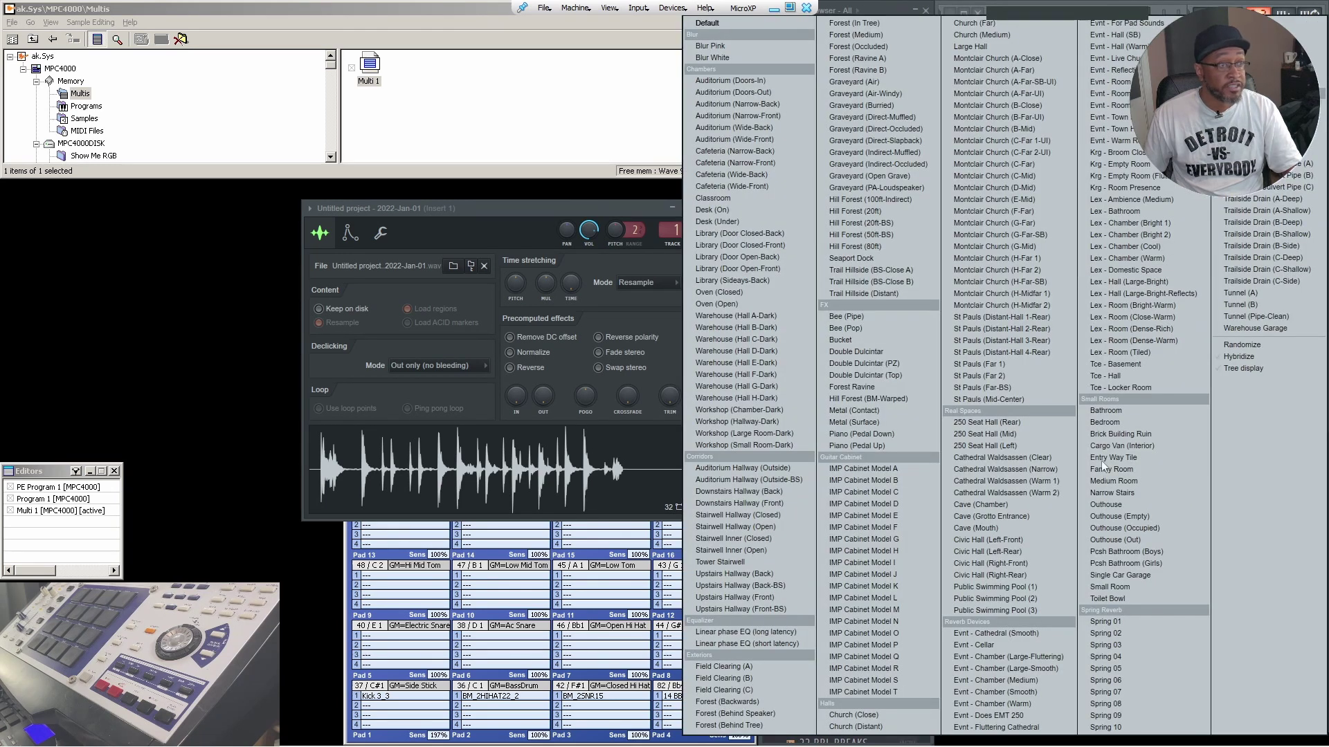
pyautogui.click(1048, 713)
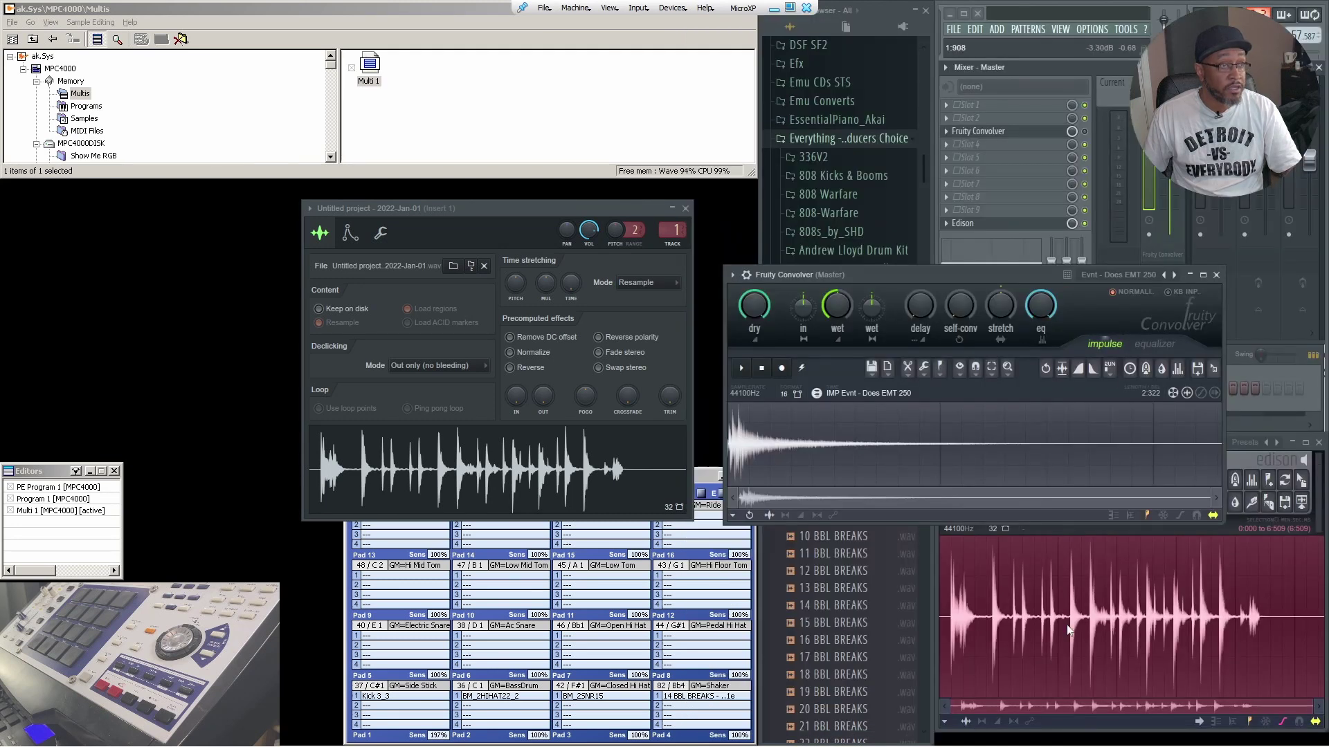
# Switch between the break's sample window and the convolver while adjusting the reverb window.
pyautogui.click(528, 456)
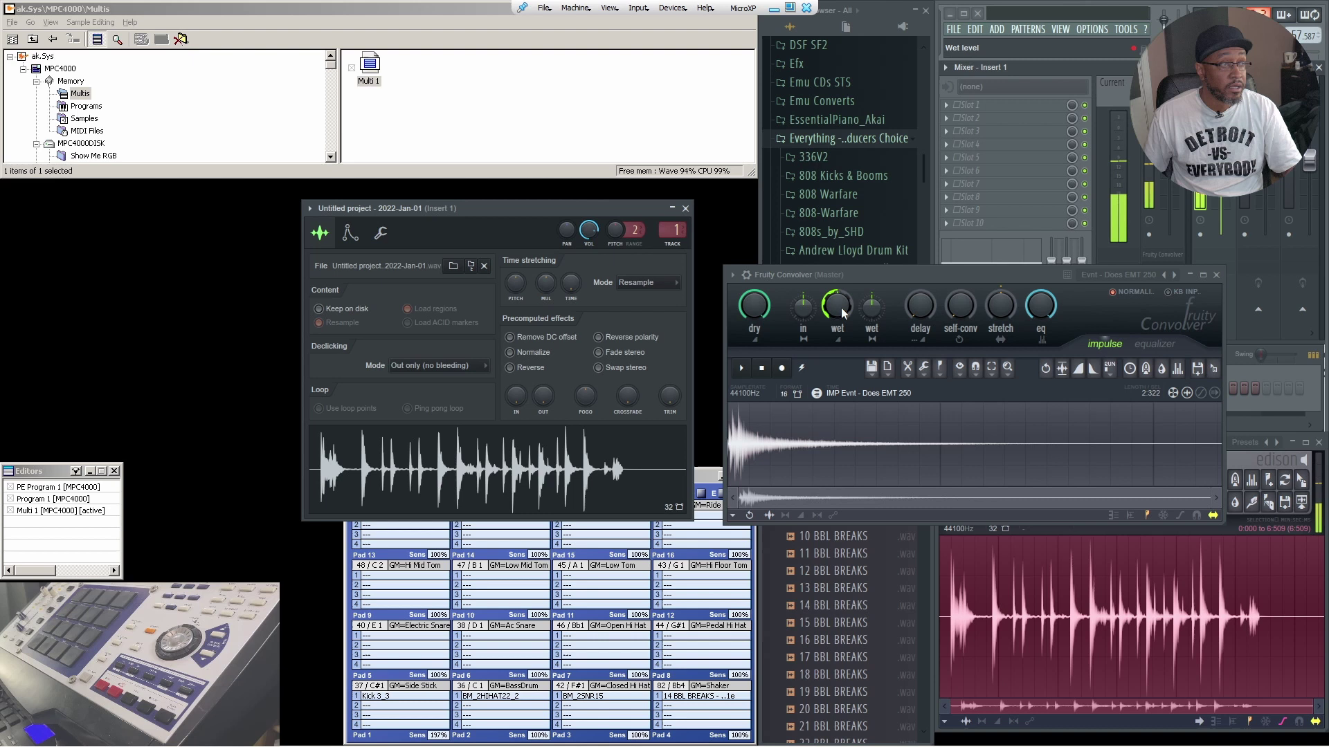
pyautogui.click(900, 275)
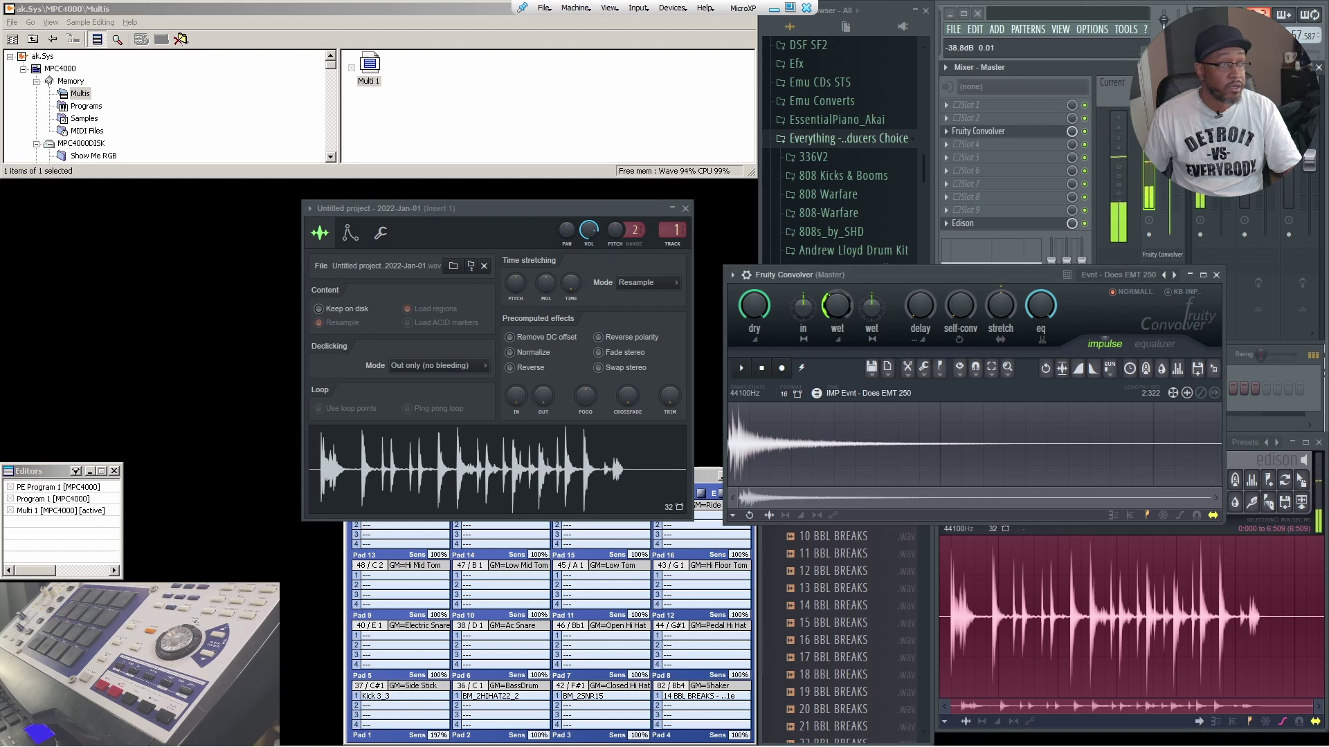
pyautogui.click(581, 501)
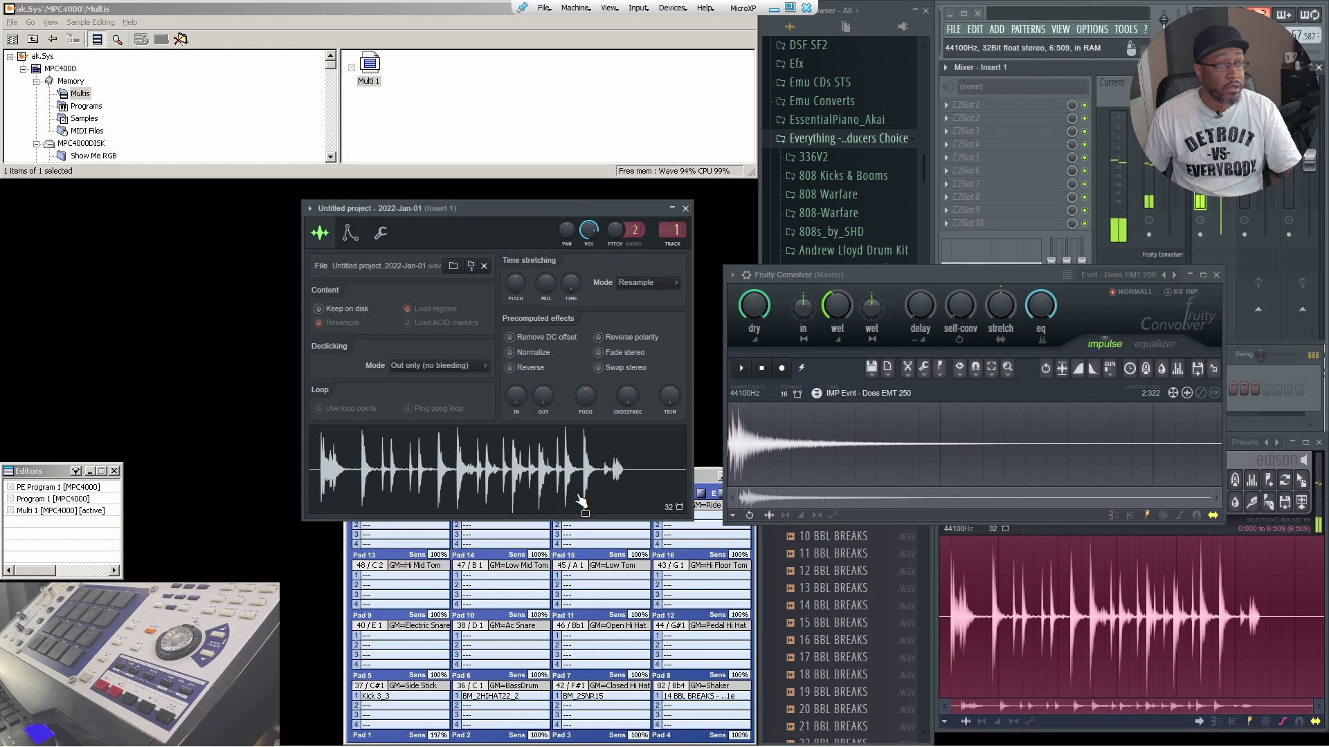
pyautogui.click(856, 309)
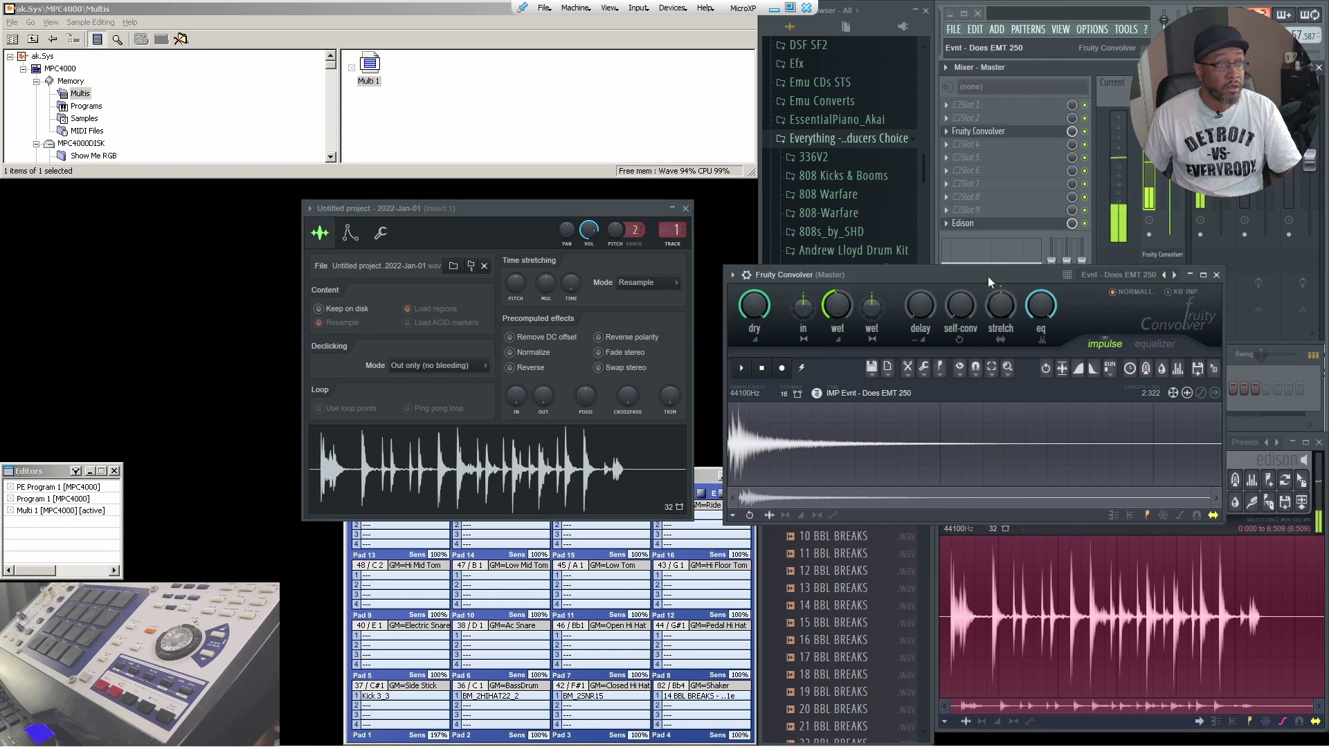
pyautogui.click(1202, 274)
# Zoom Edison in on one drum hit of the break and select it.
pyautogui.moveTo(595, 209); pyautogui.dragTo(940, 147)
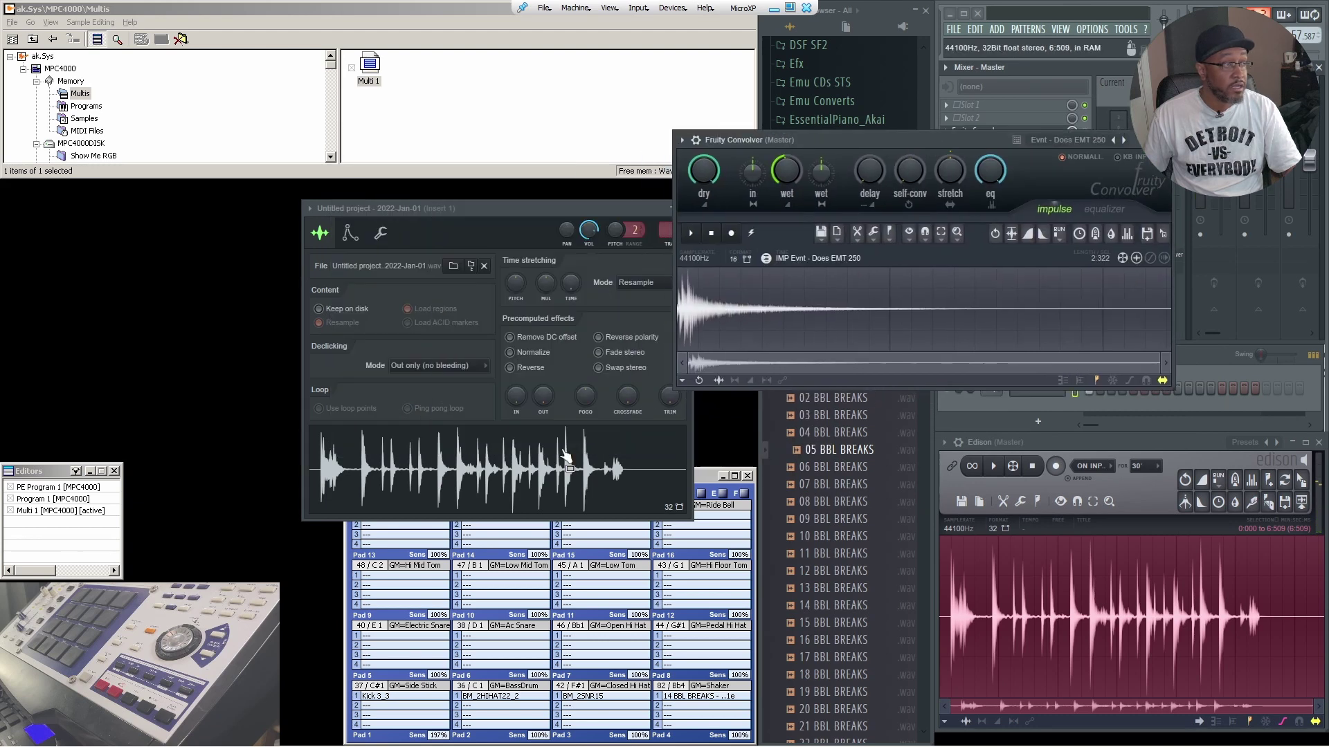
pyautogui.rightClick(513, 457)
pyautogui.click(1220, 617)
pyautogui.scroll(4, 1220, 618)
pyautogui.scroll(5, 1220, 618)
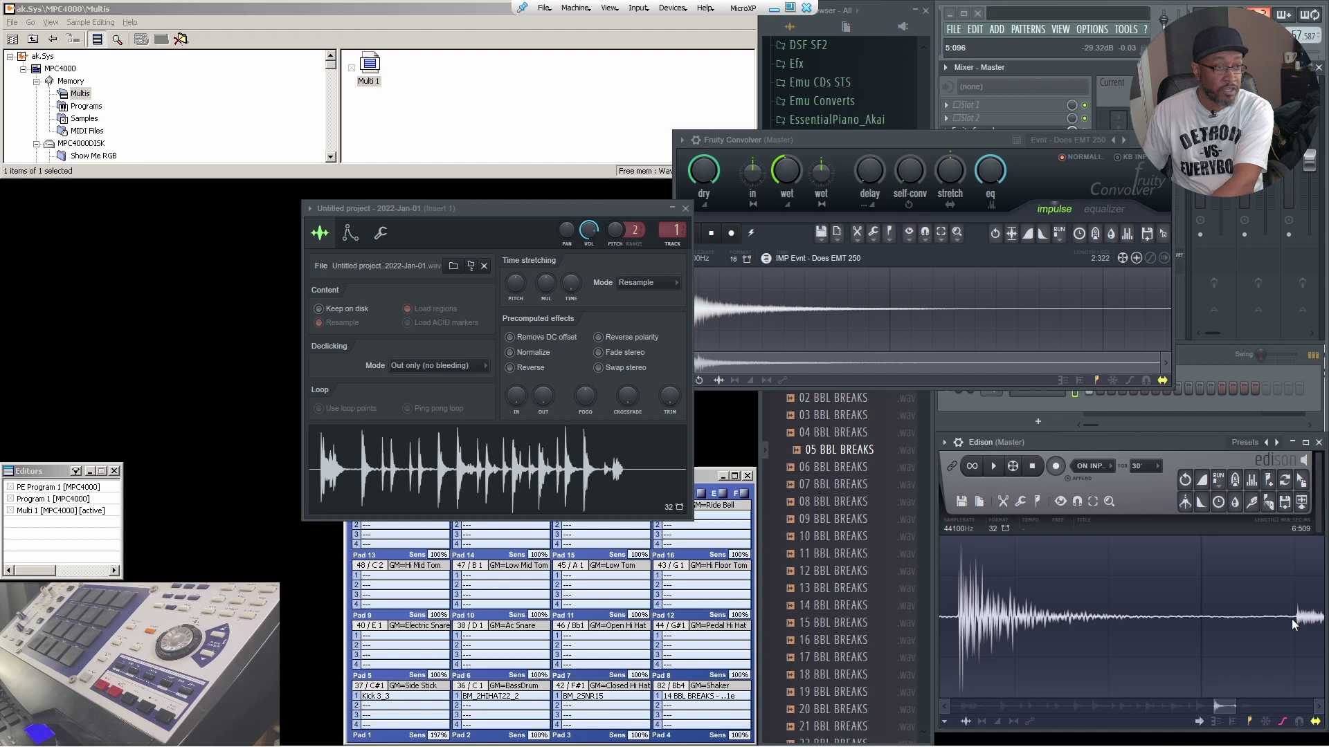
pyautogui.click(1294, 620)
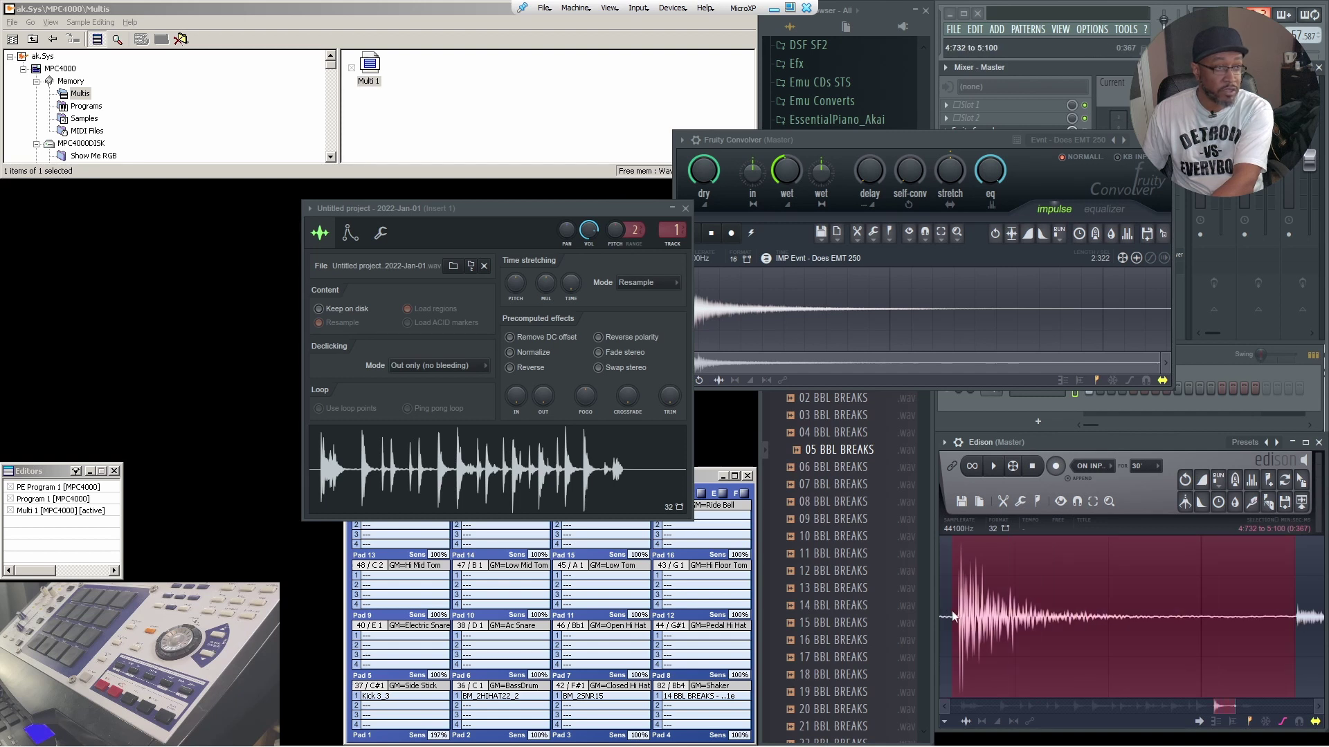
pyautogui.moveTo(944, 607); pyautogui.dragTo(1030, 593)
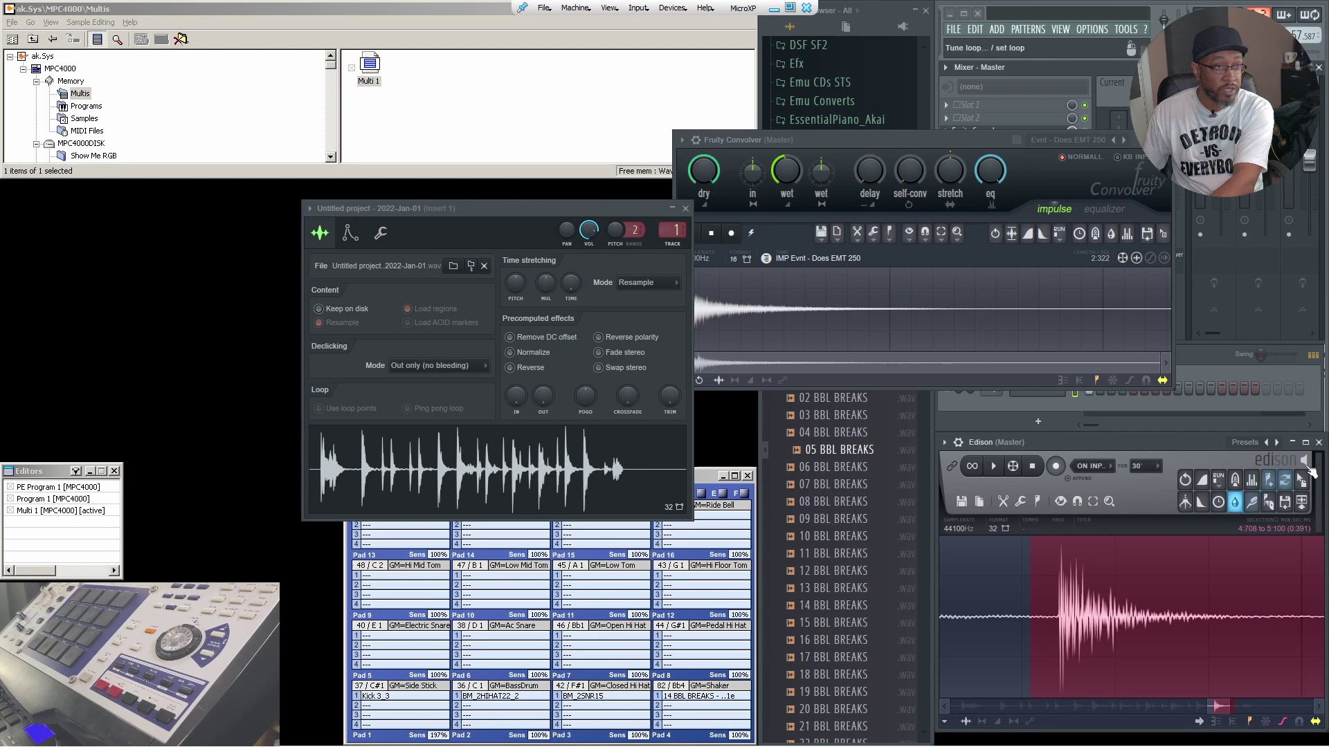
# Load the selected hit into the channel's sampler as Untitled project_2022-Jan-01_2.wav.
pyautogui.press('Escape')
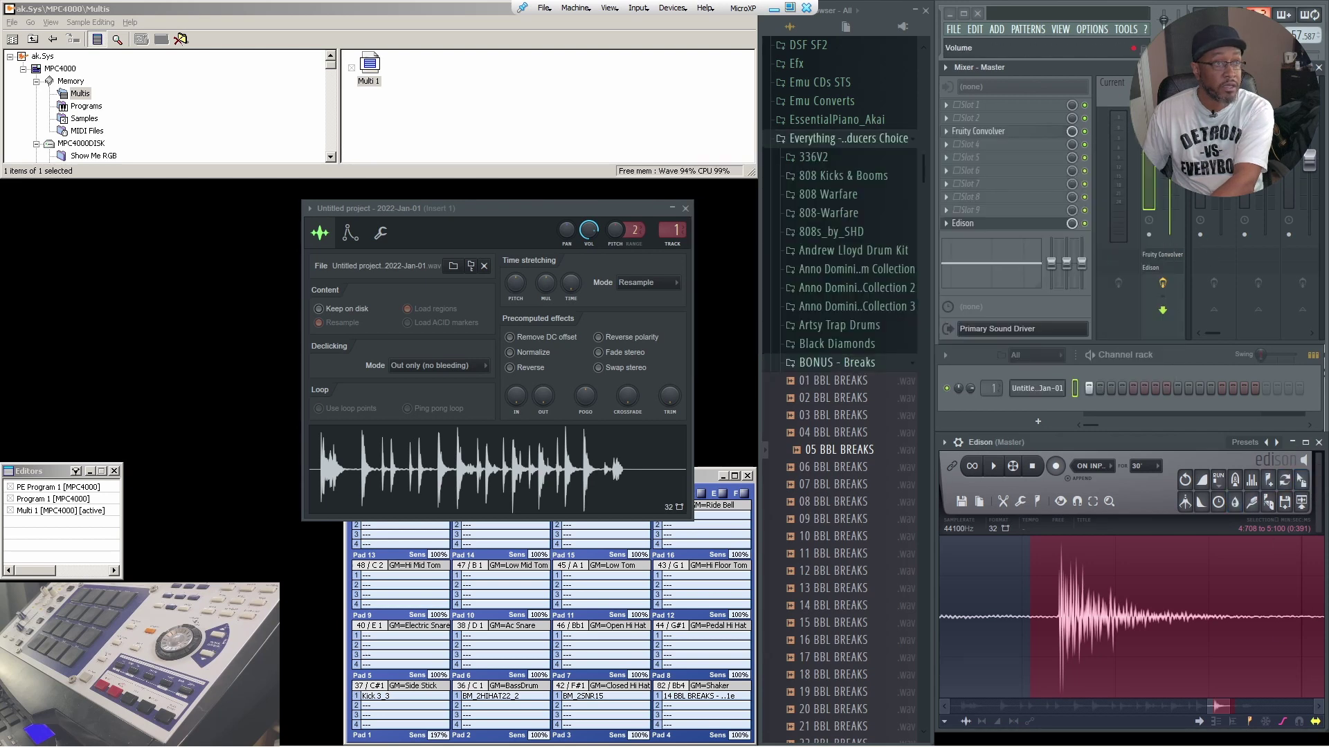
pyautogui.moveTo(1301, 480); pyautogui.dragTo(945, 492)
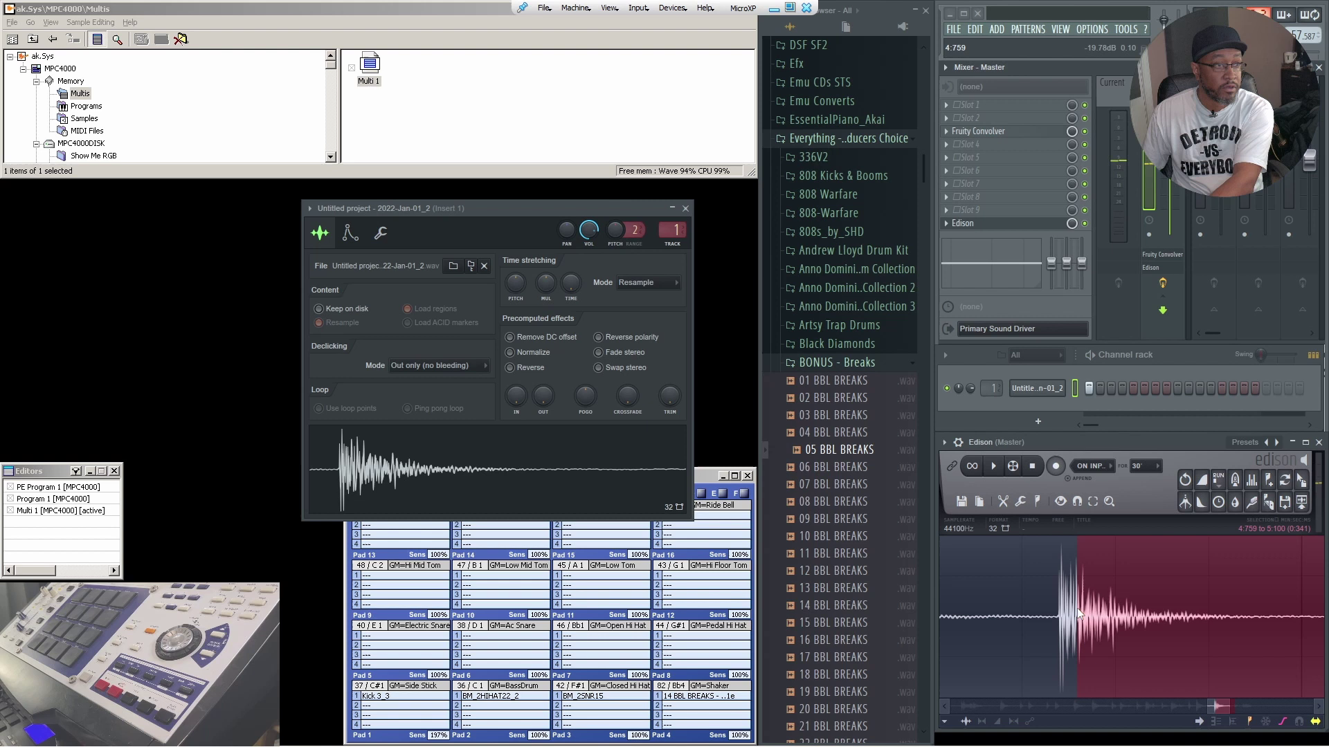
pyautogui.click(977, 503)
# Clear Edison and record the drum hit playing through the reverb.
pyautogui.click(1016, 497)
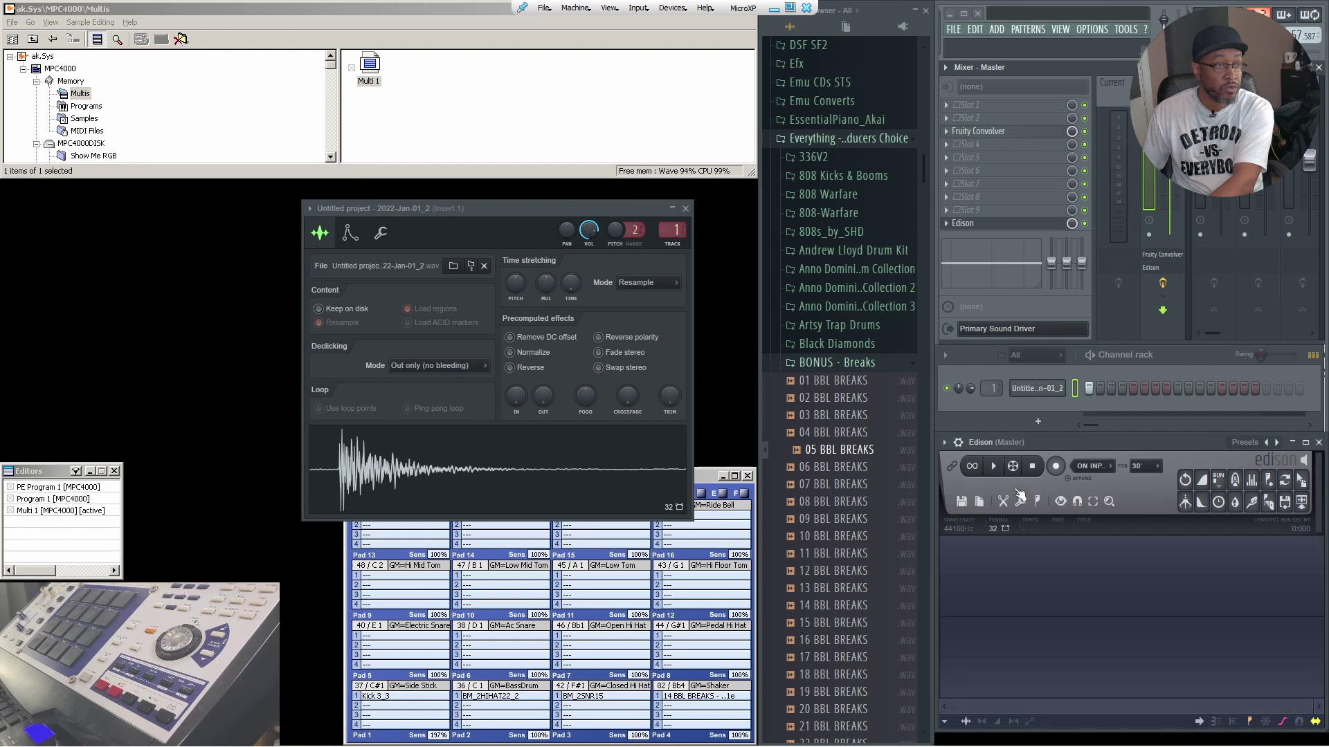
pyautogui.click(1057, 465)
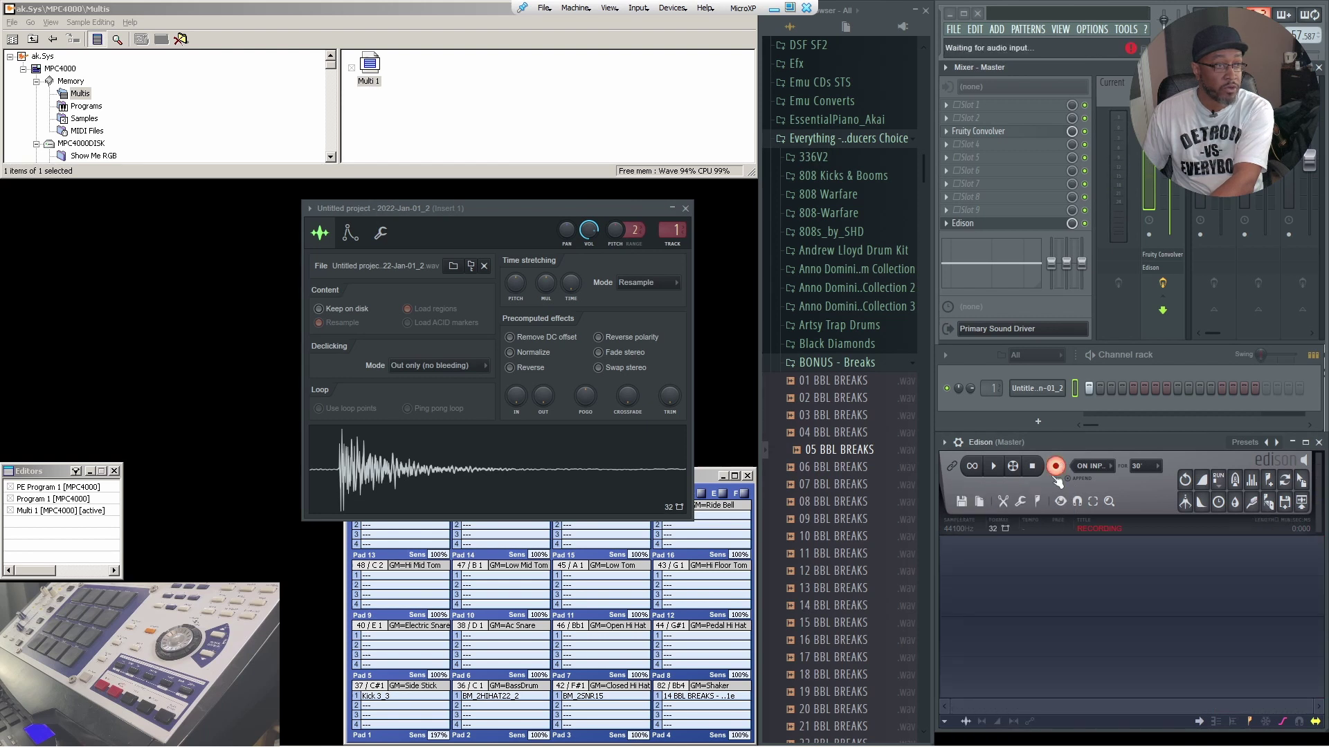
pyautogui.click(523, 469)
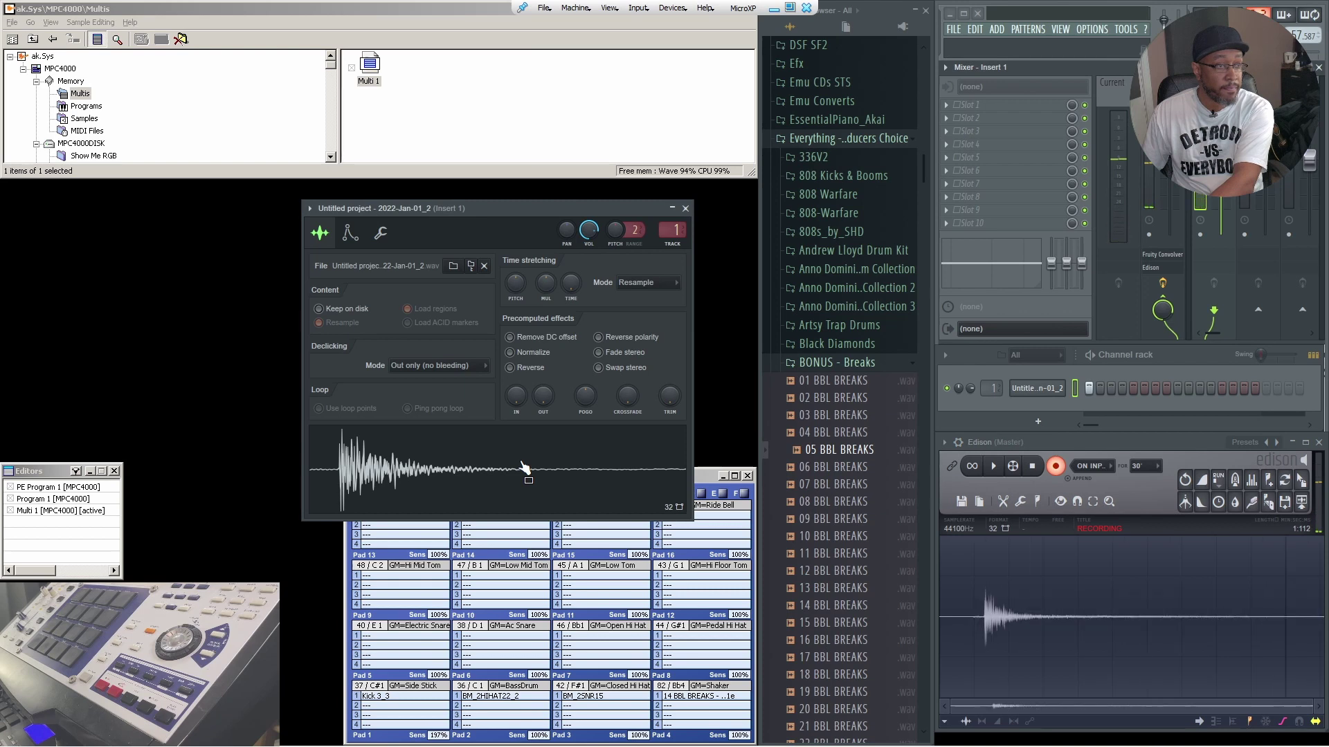
pyautogui.click(1055, 465)
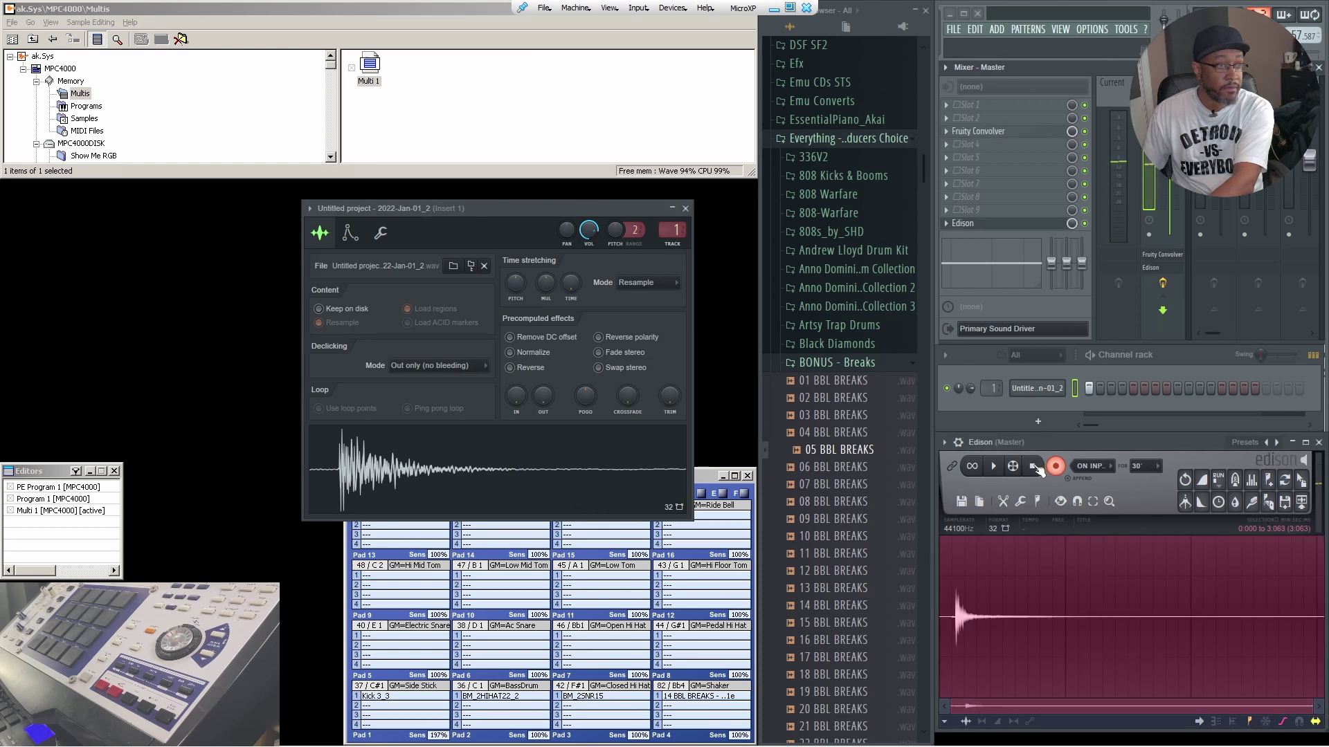
# Trim the silence before the attack, make it 16-bit and drag it to Pad 5.
pyautogui.rightClick(1011, 587)
pyautogui.press('space')
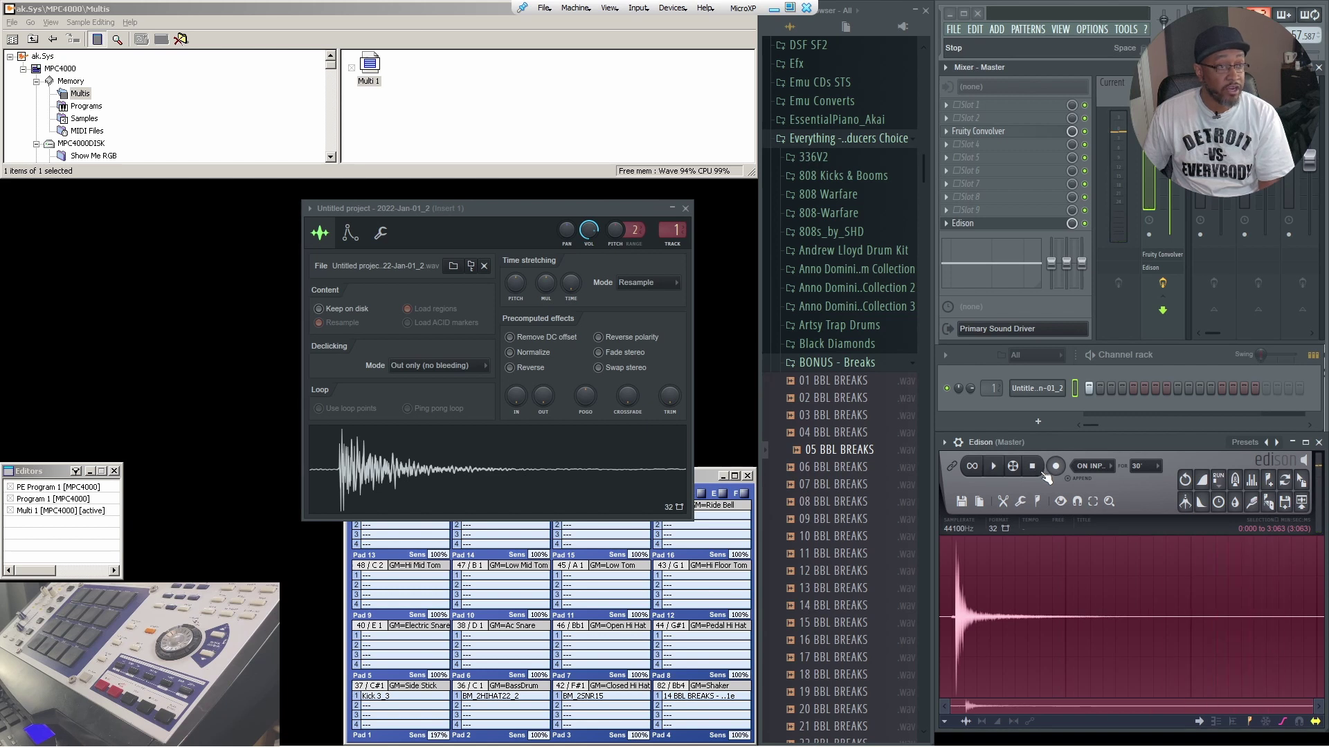
pyautogui.moveTo(940, 600); pyautogui.dragTo(957, 609)
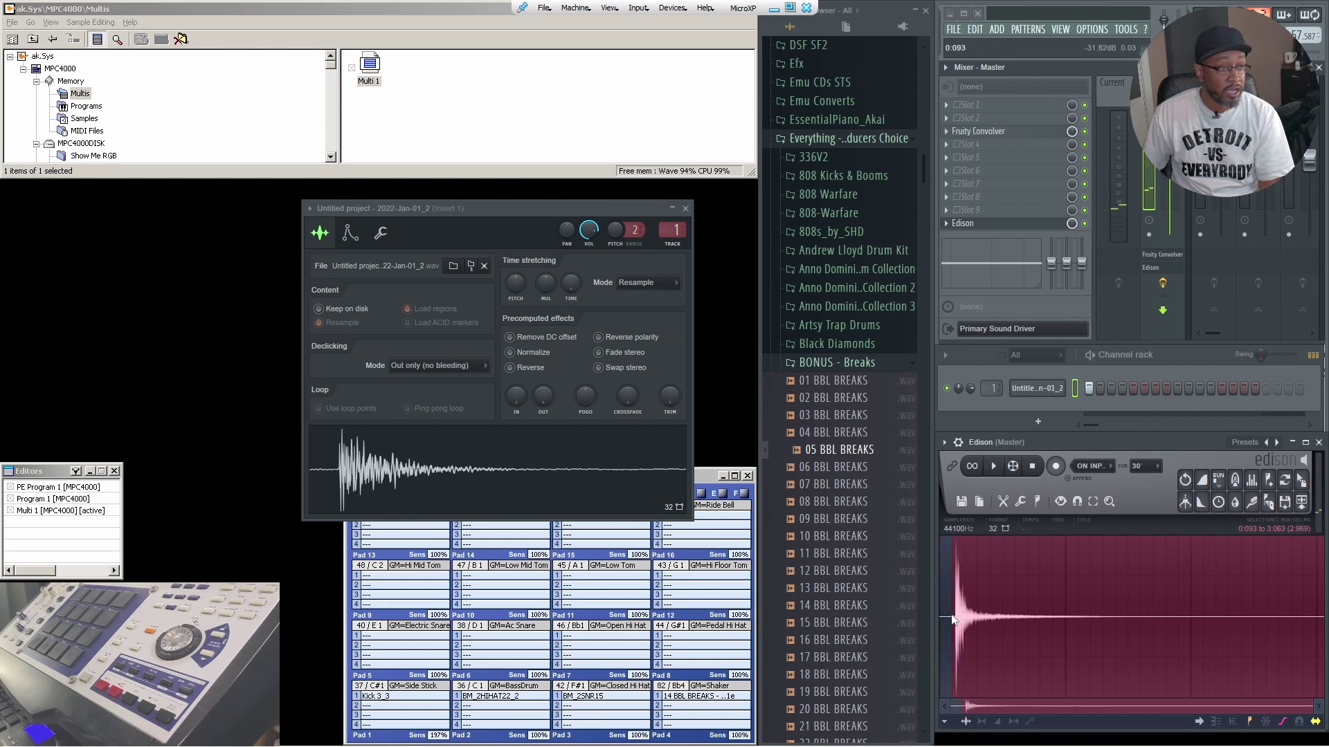
pyautogui.scroll(5, 952, 613)
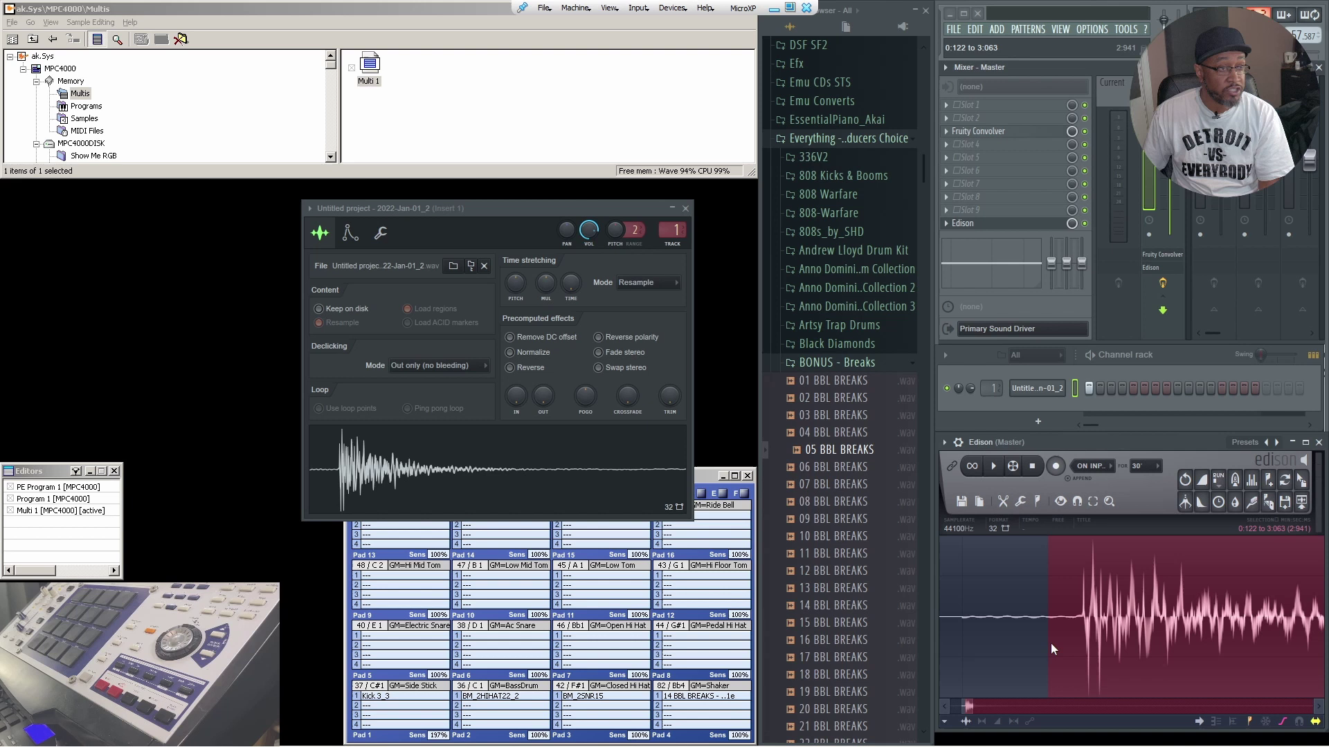
pyautogui.scroll(-5, 1154, 637)
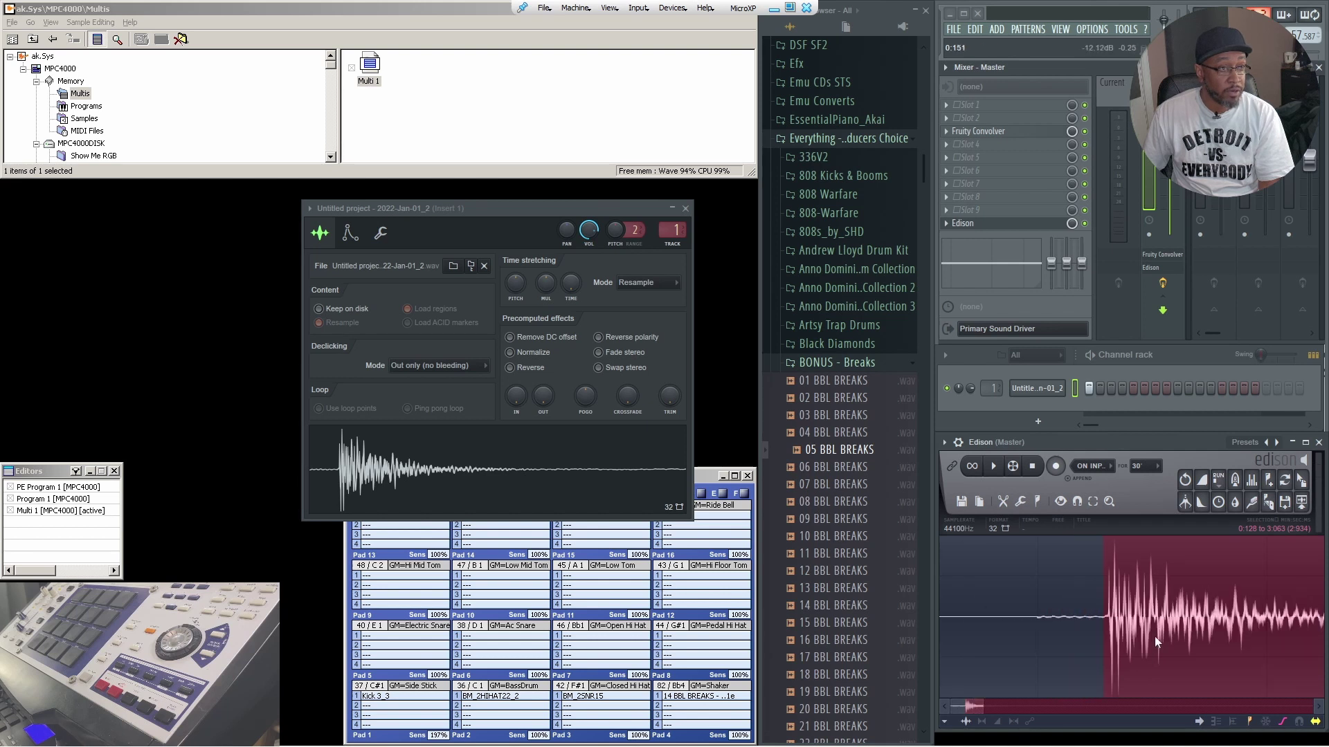
pyautogui.scroll(-2, 1091, 573)
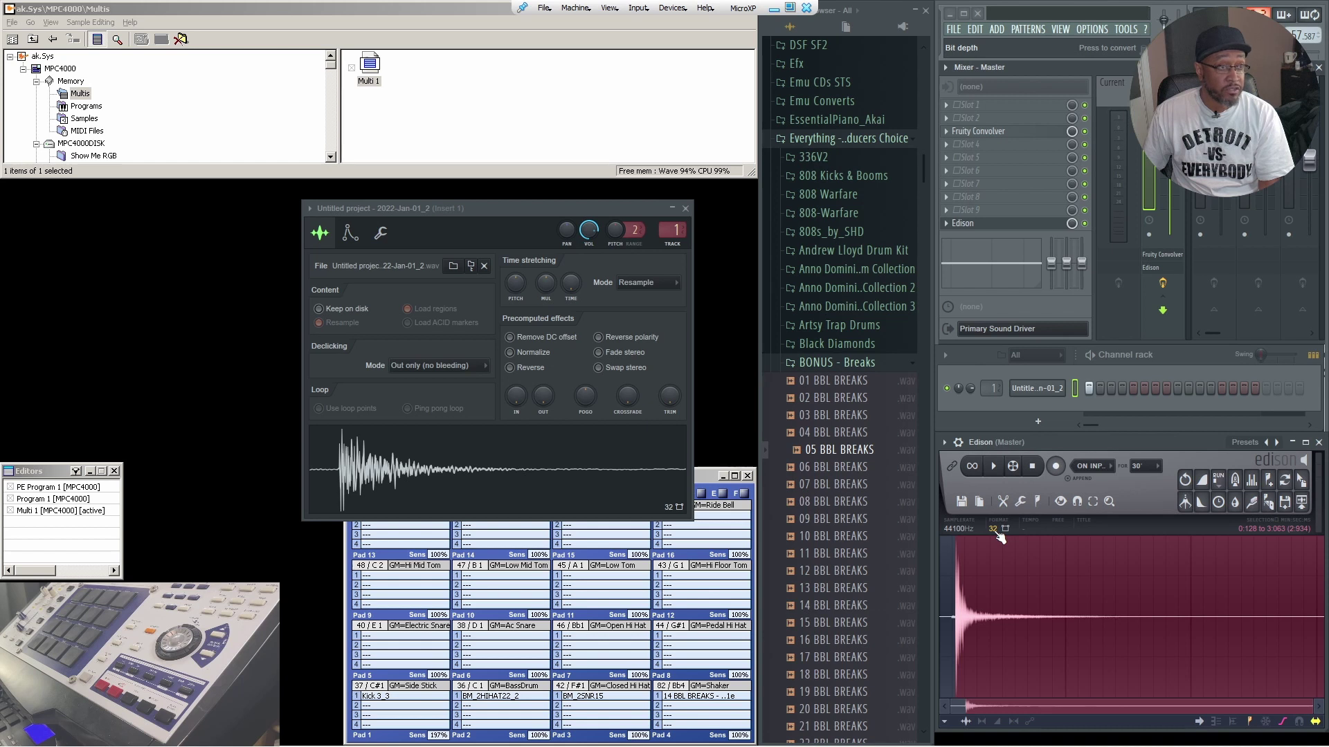
pyautogui.moveTo(1004, 529); pyautogui.dragTo(391, 634)
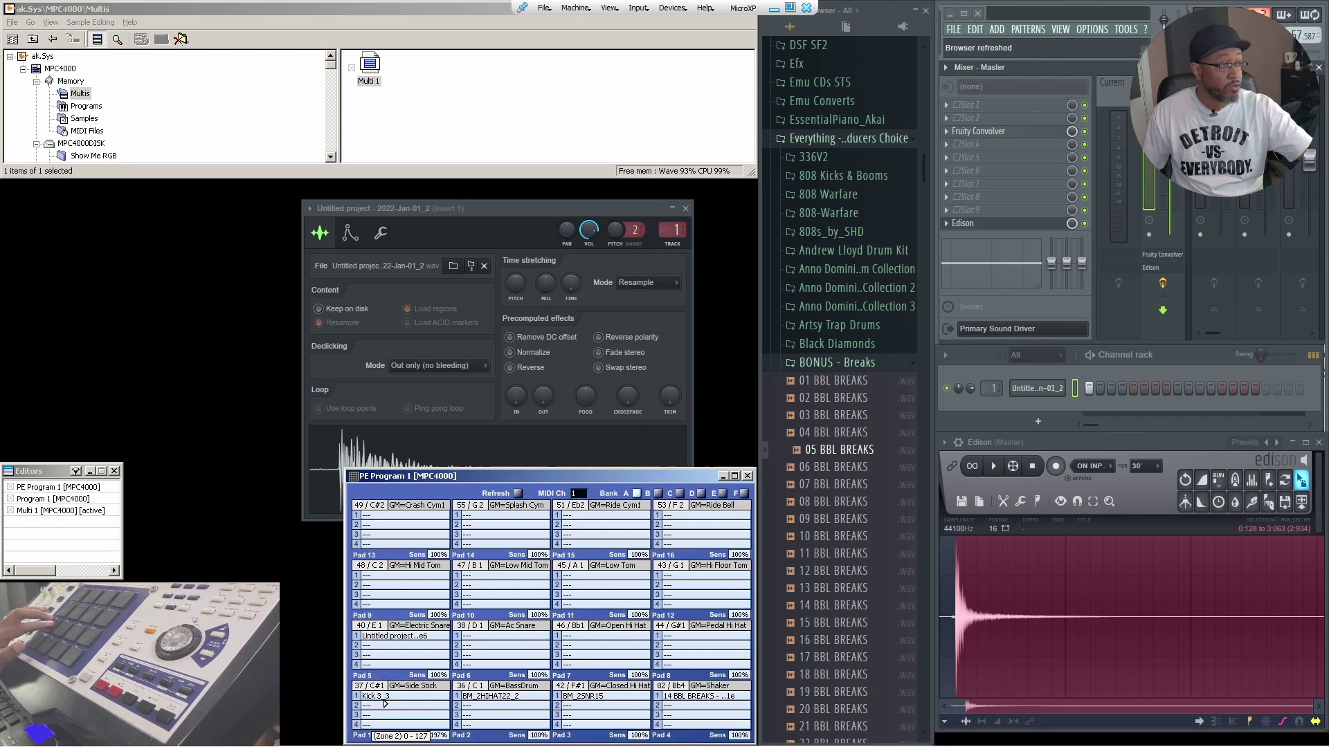
# Set zone 1's playback in Program 1 from SAMPLE to ONE SHOT.
pyautogui.click(87, 106)
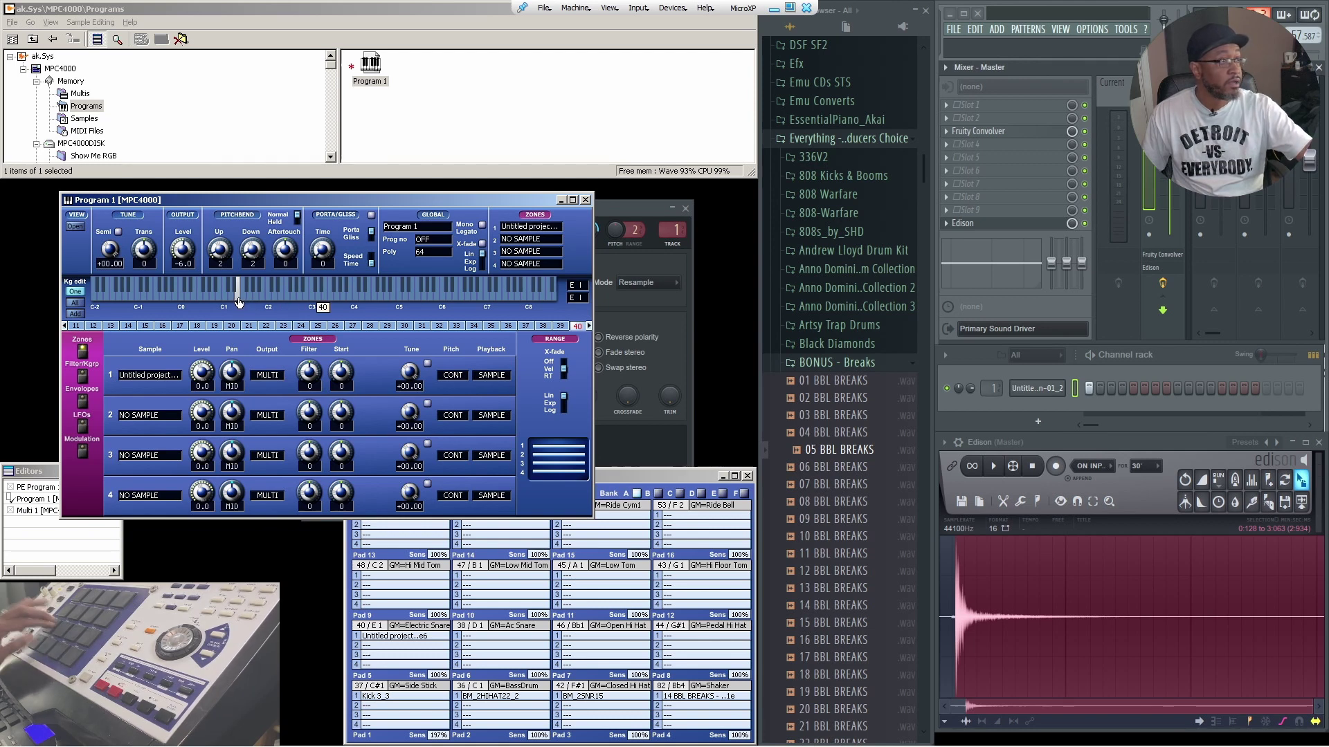
pyautogui.click(491, 375)
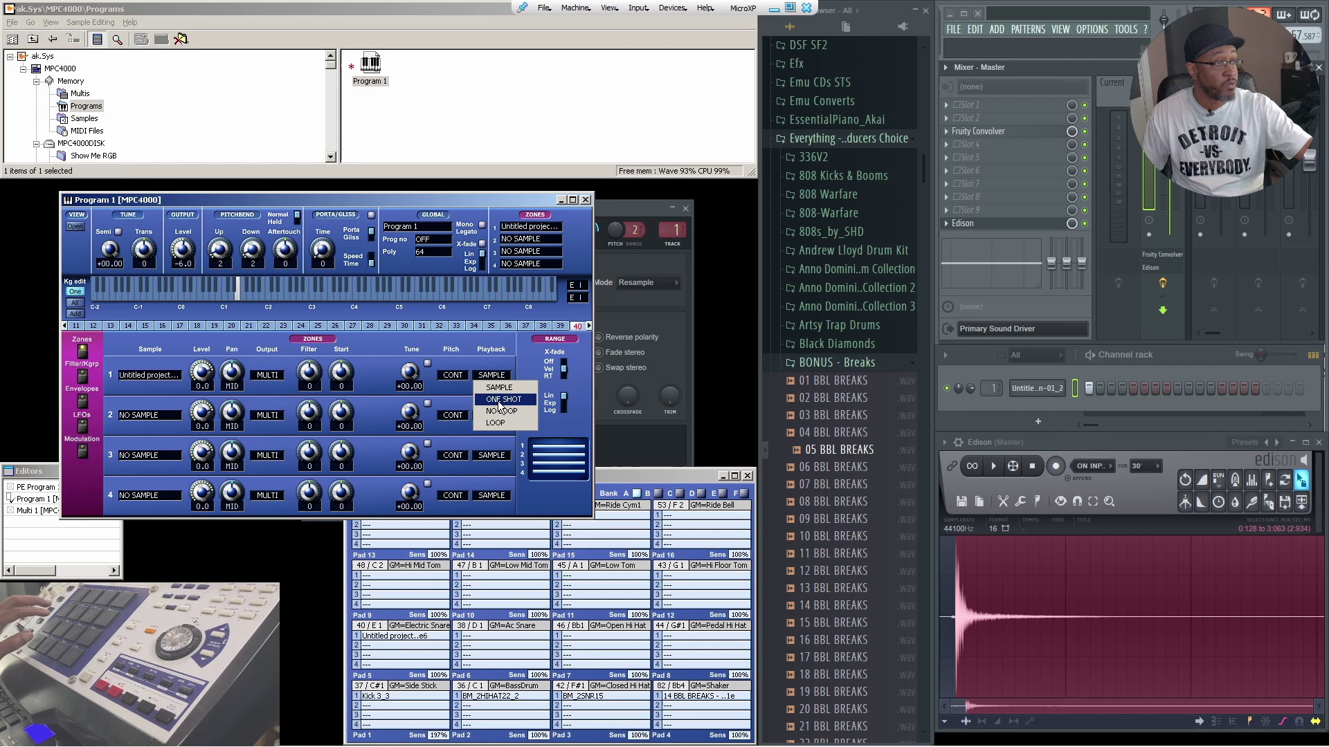
pyautogui.click(500, 400)
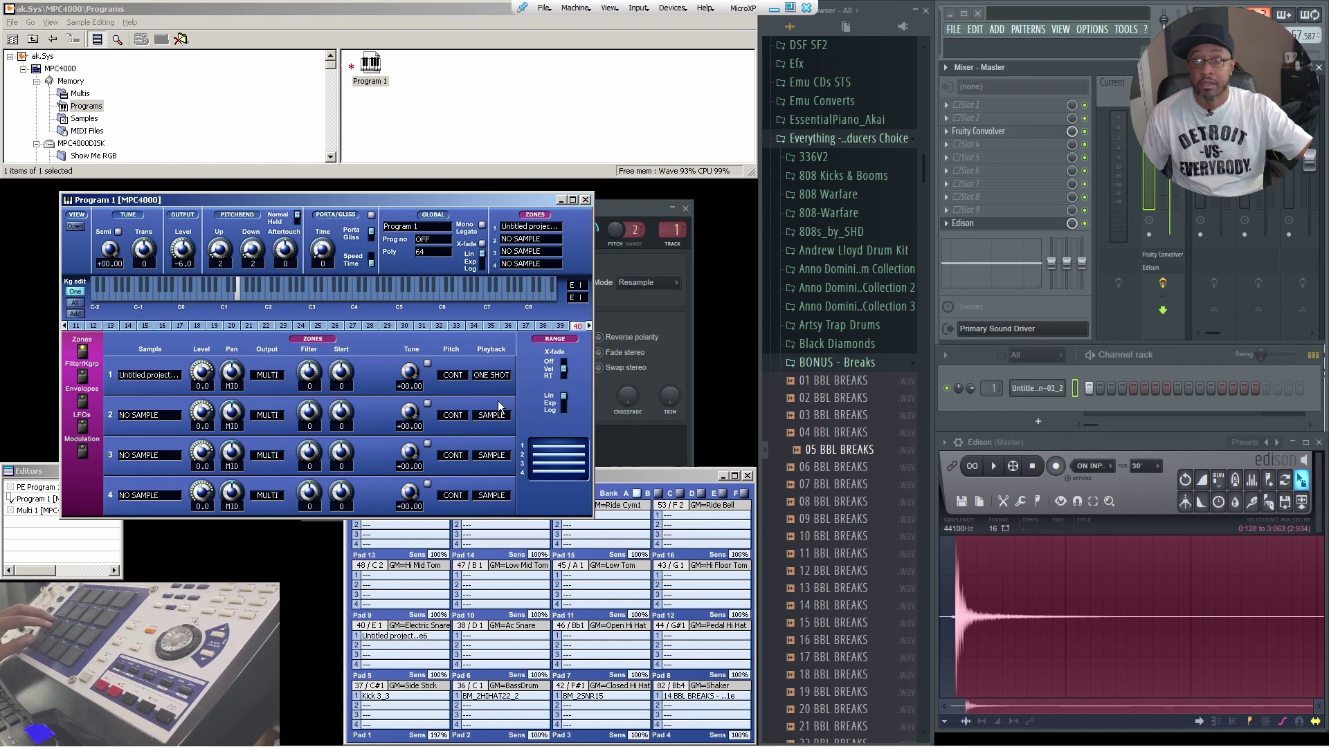